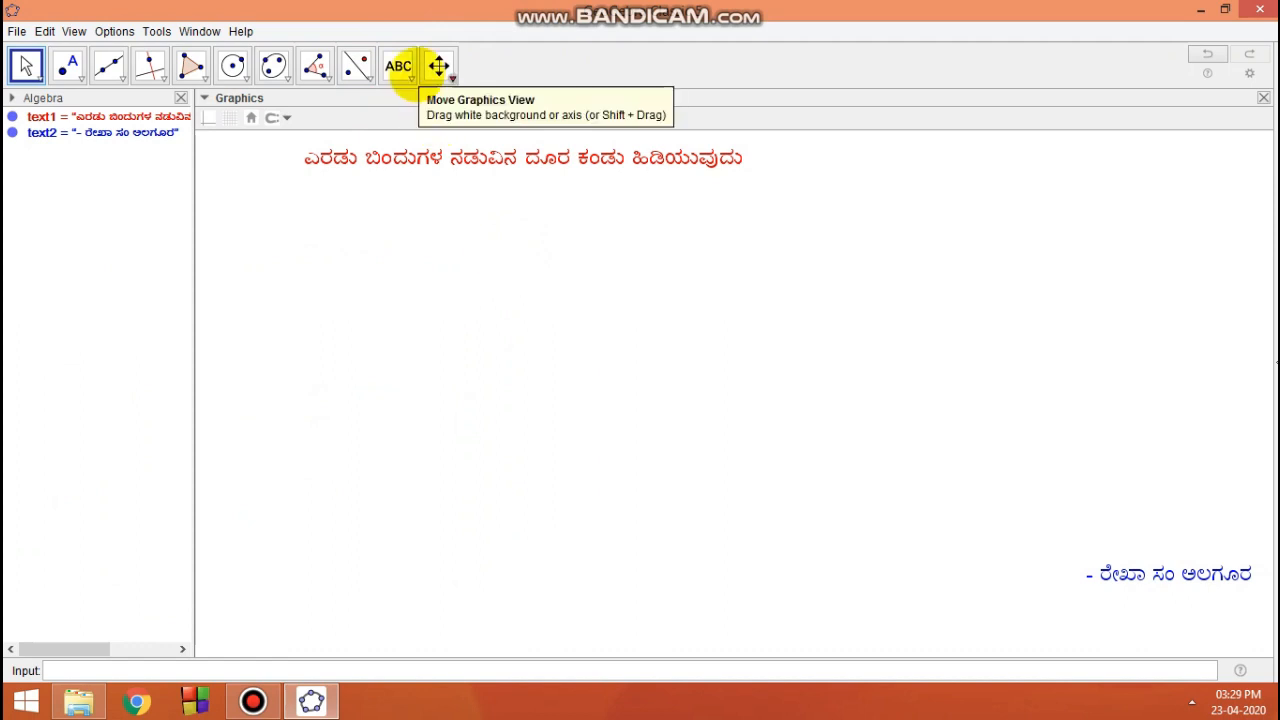
Create a new text object in the blank area of the graphics view and enter "d=" as its content
left_click(410, 78)
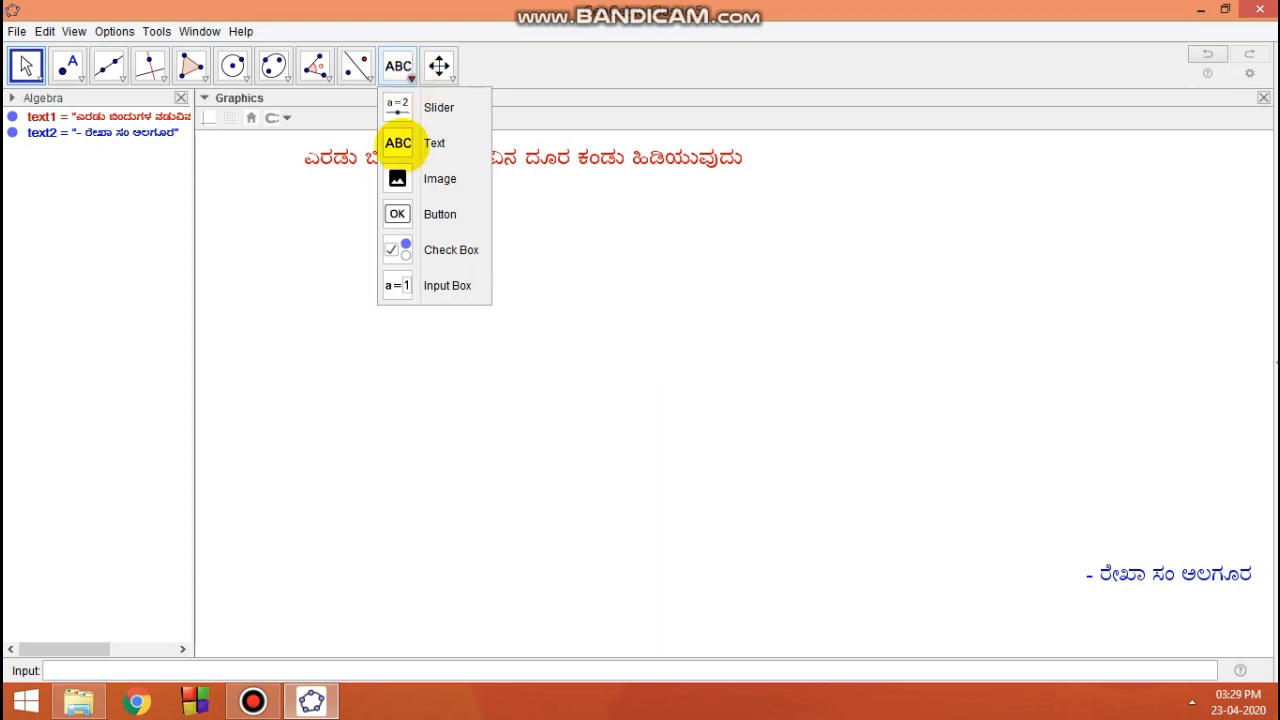
left_click(398, 140)
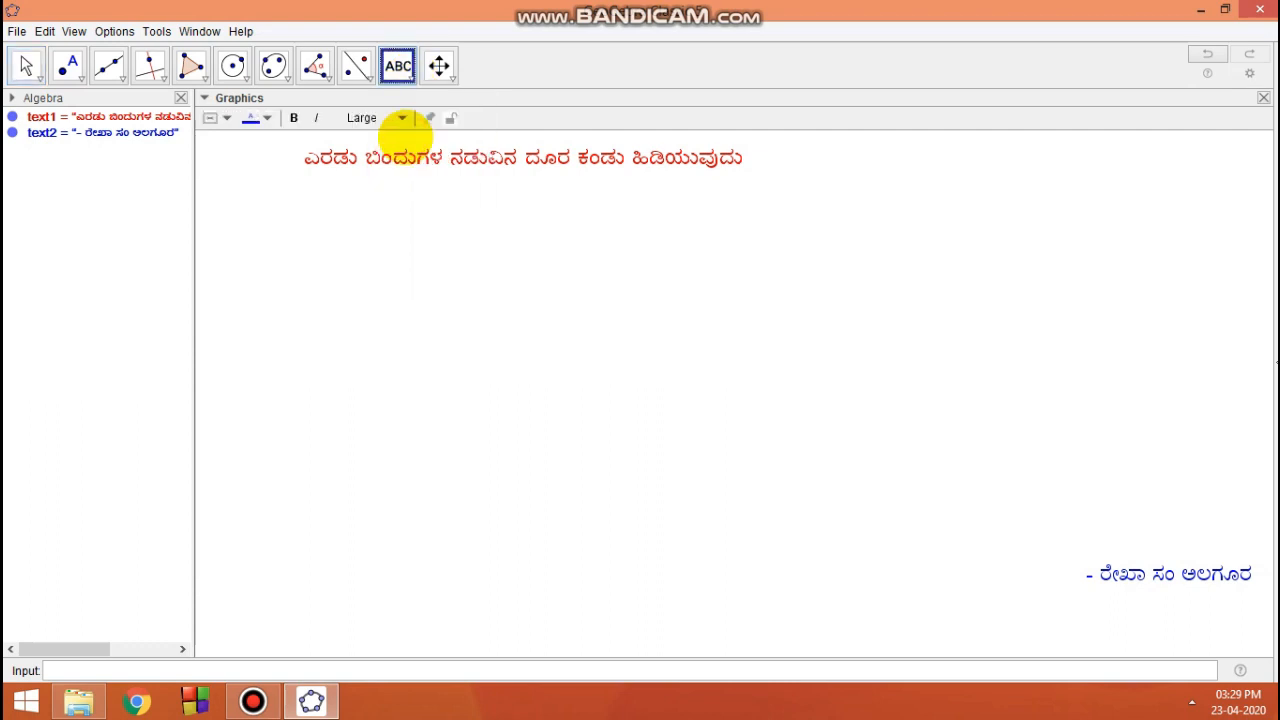
left_click(636, 270)
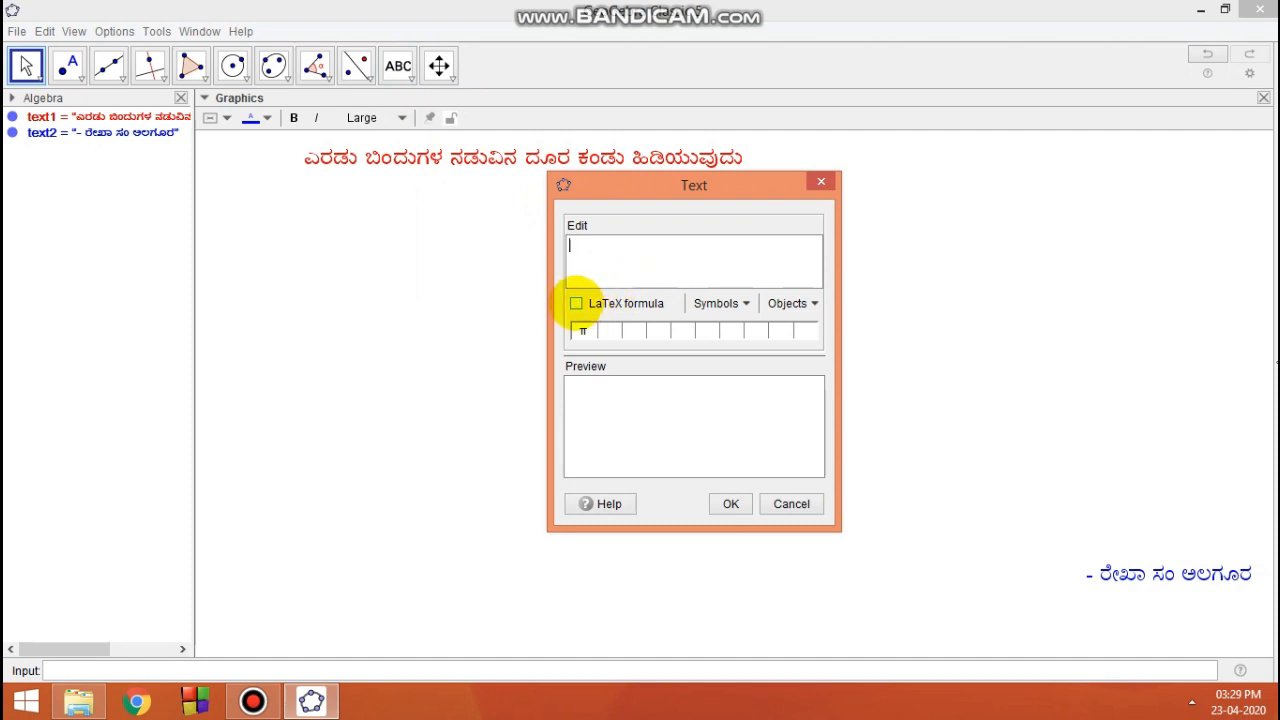
left_click(578, 303)
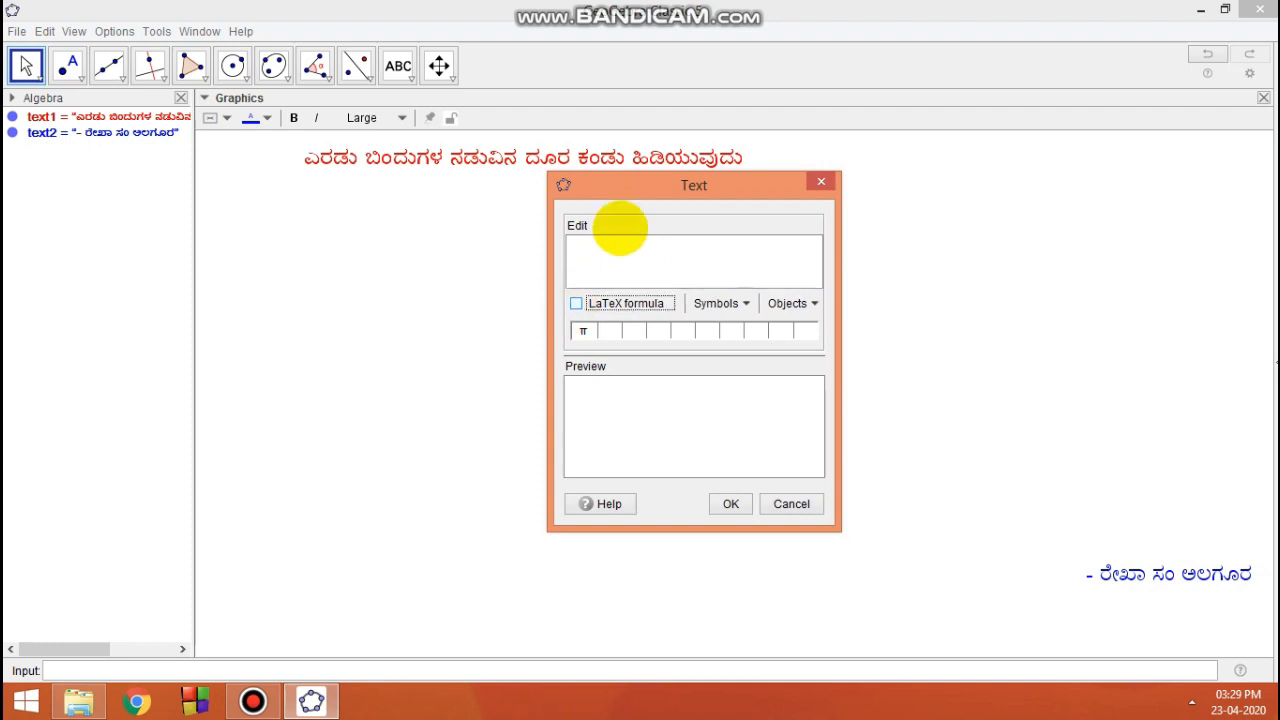
left_click(590, 248)
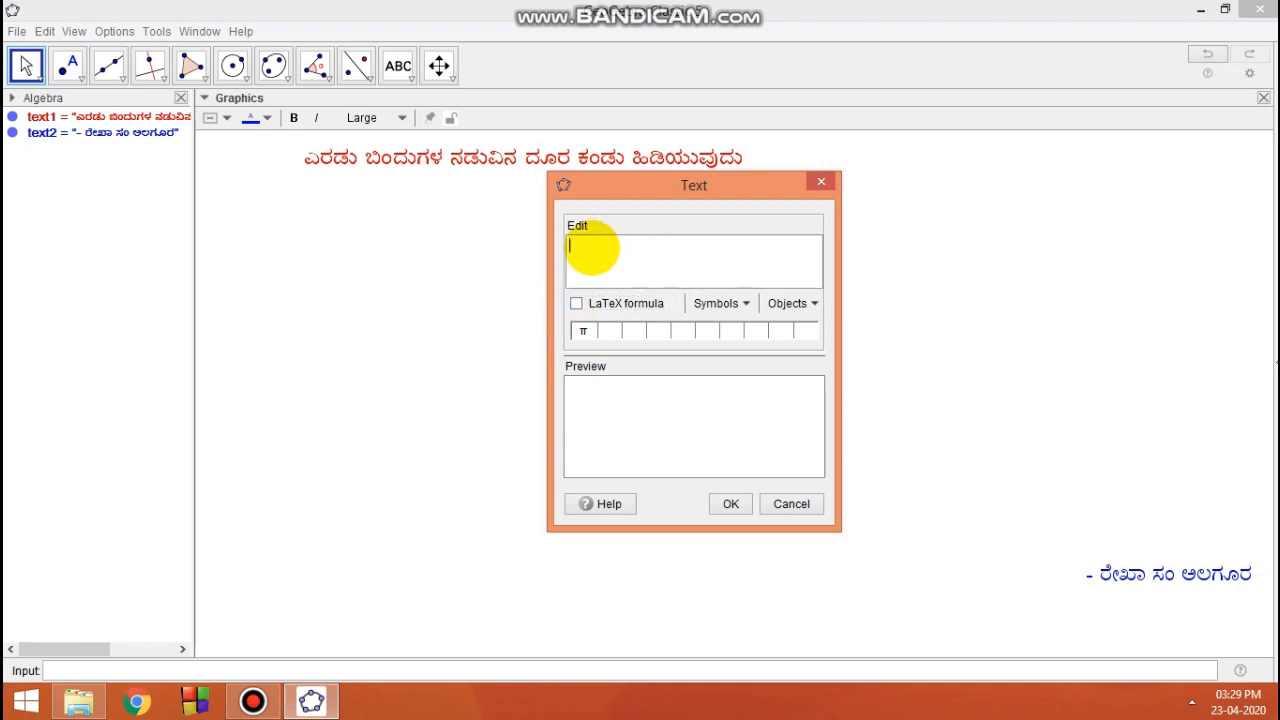
type("n")
key("BackSpace")
type("d=")
left_click(738, 301)
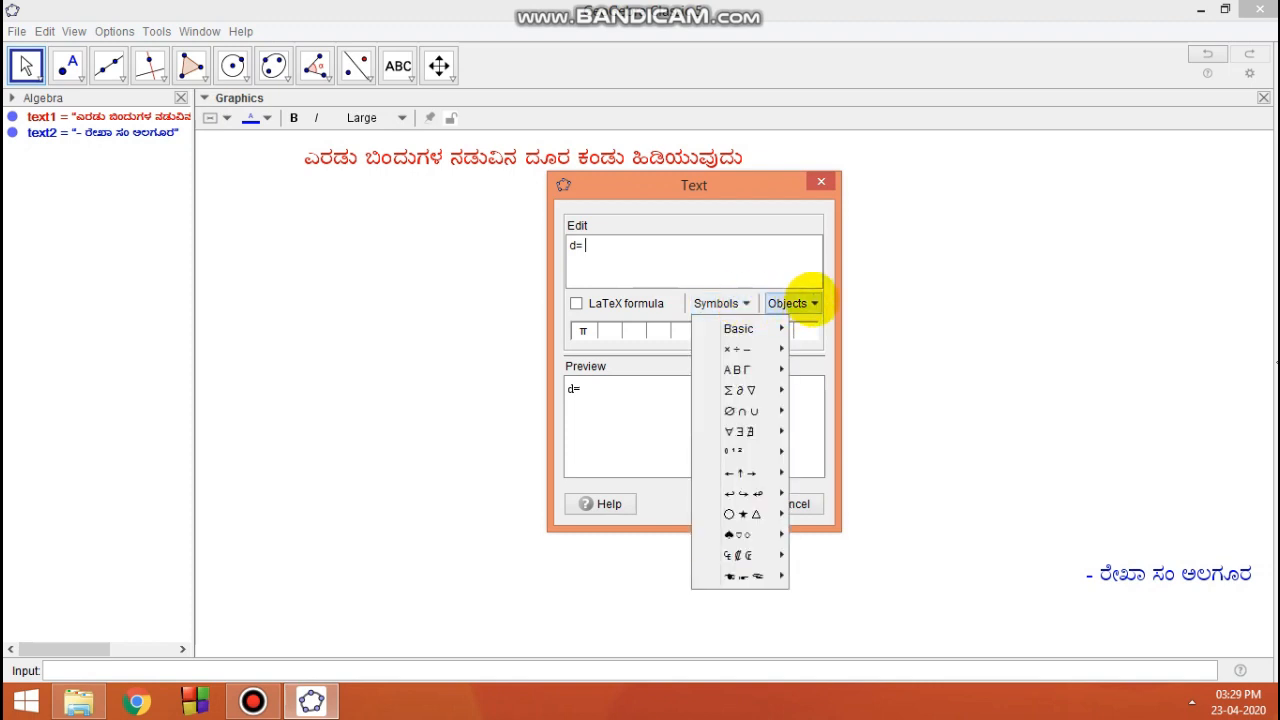
left_click(792, 303)
left_click(792, 303)
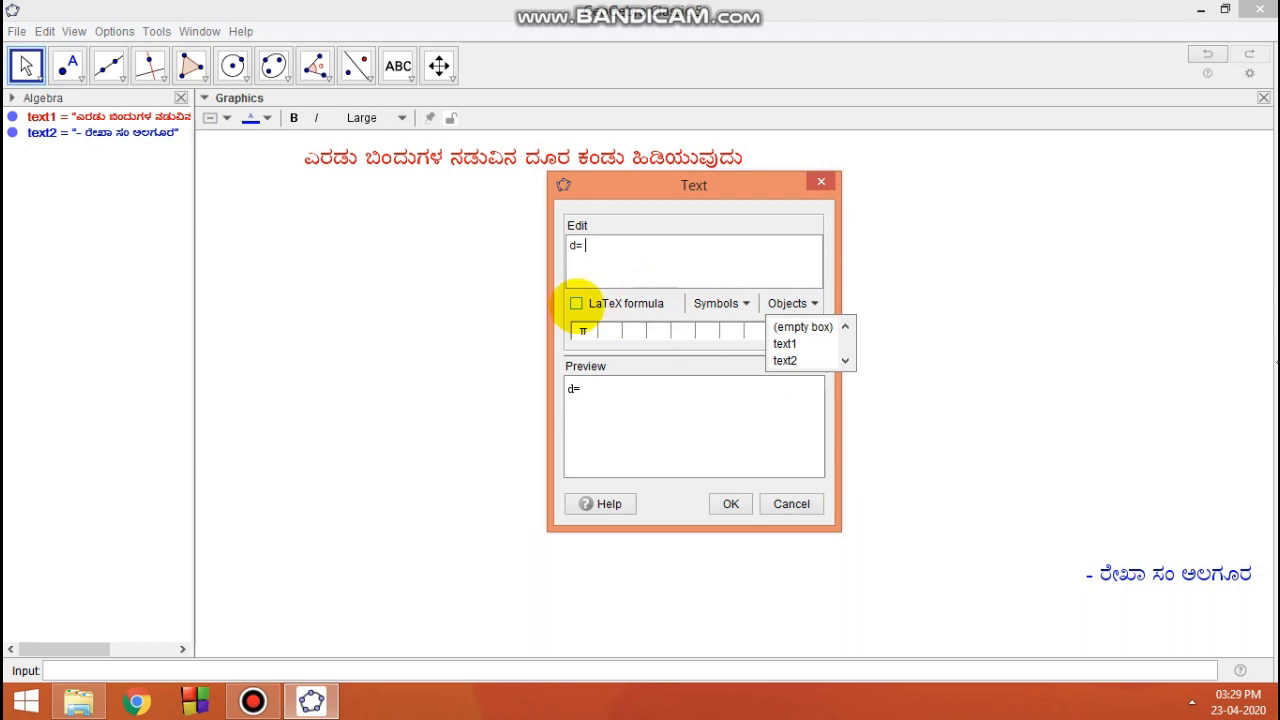
Enable LaTeX formula formatting and insert a square root with empty content after "d="
left_click(577, 304)
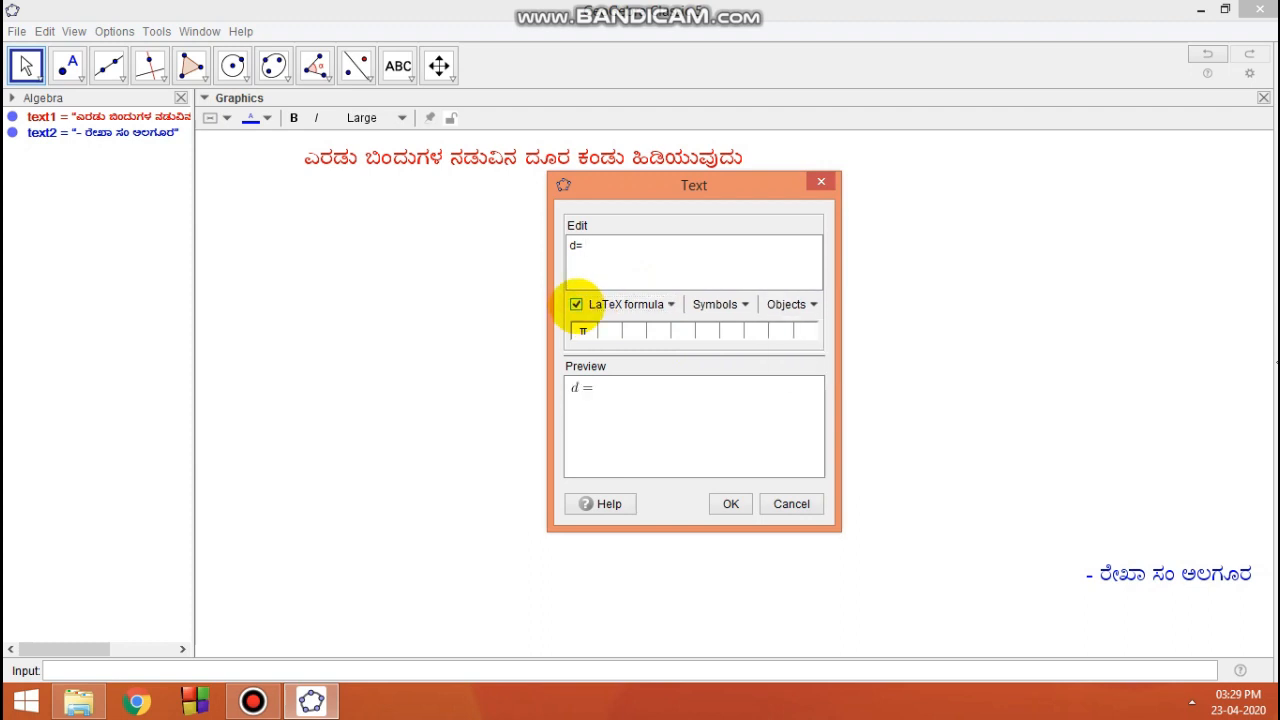
left_click(668, 304)
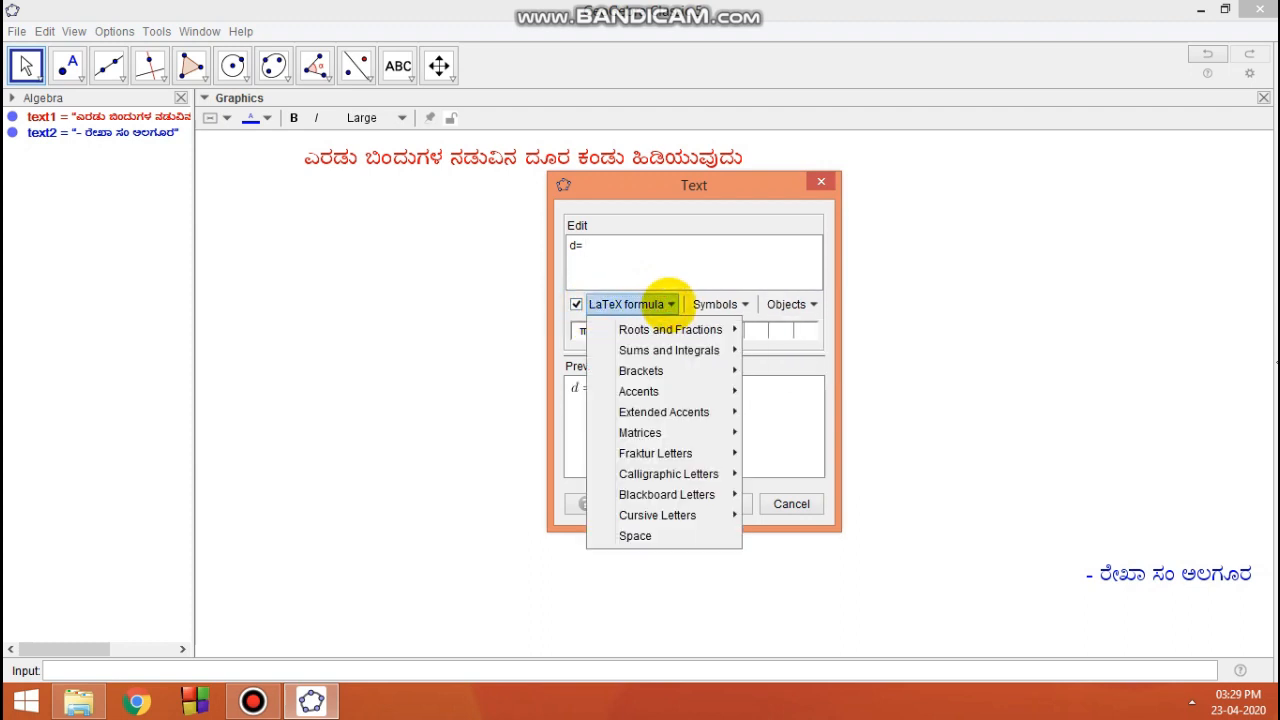
mouse_move(670, 325)
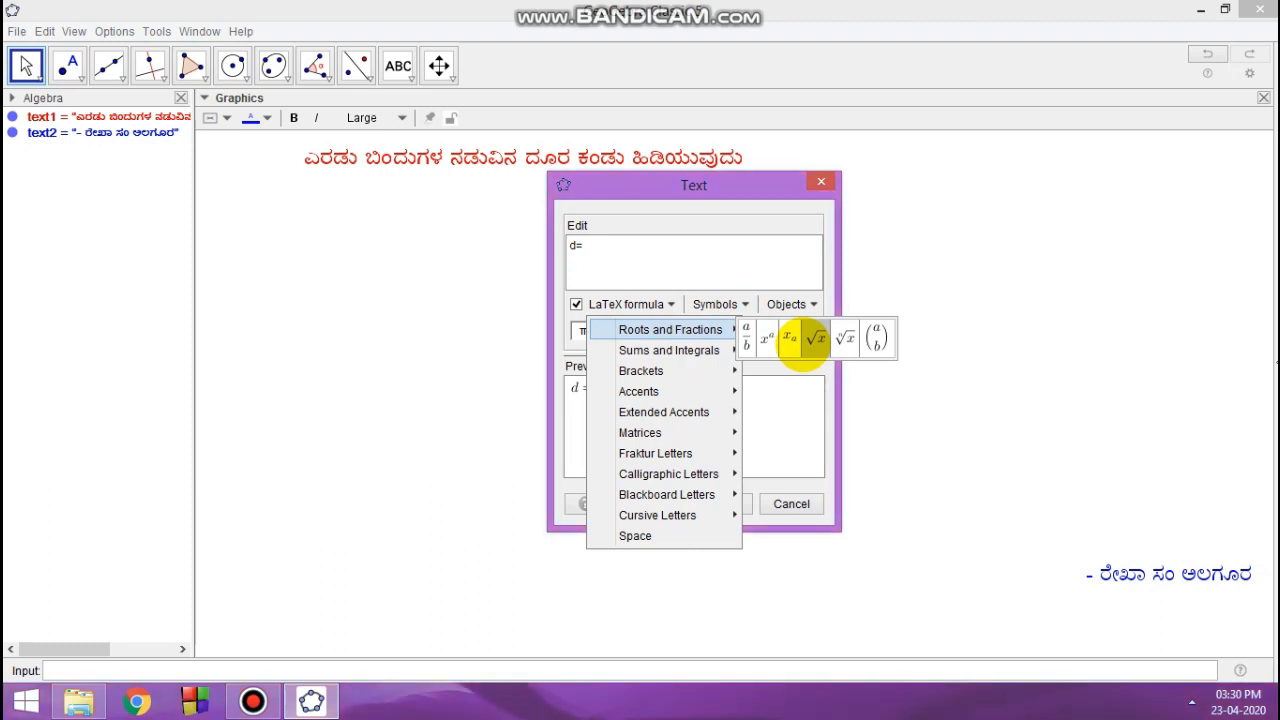
left_click(814, 339)
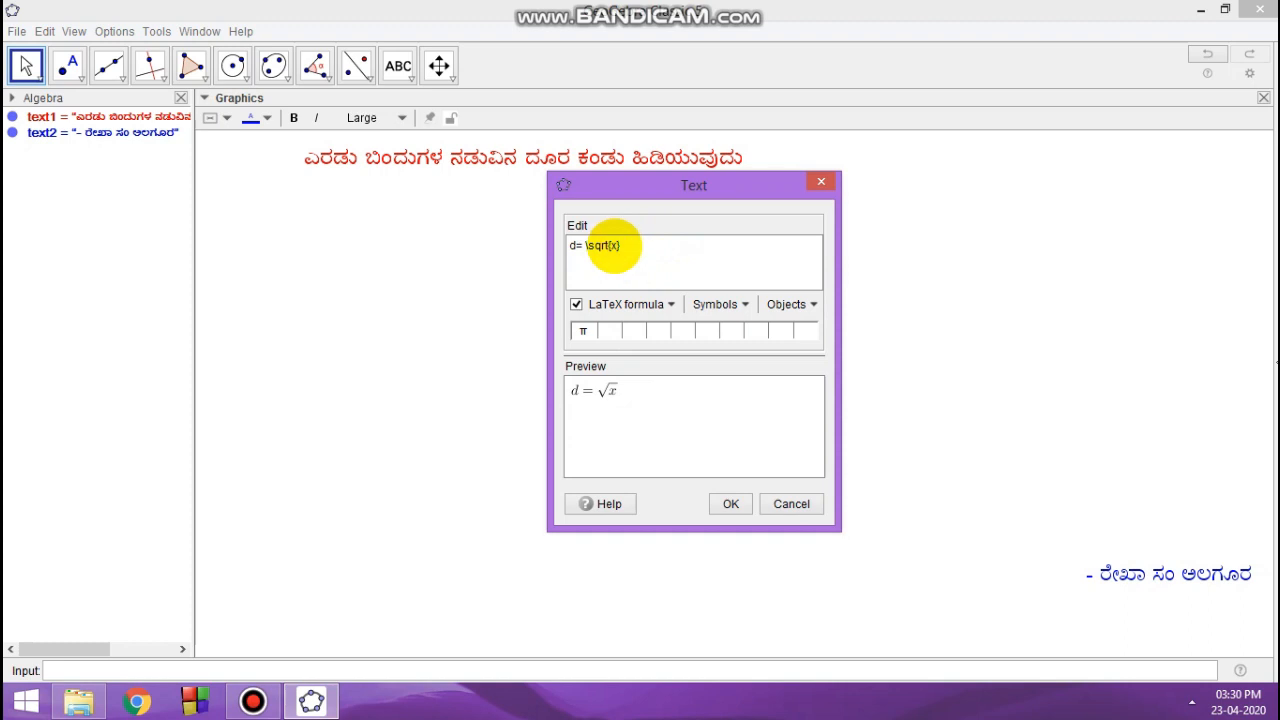
key("BackSpace")
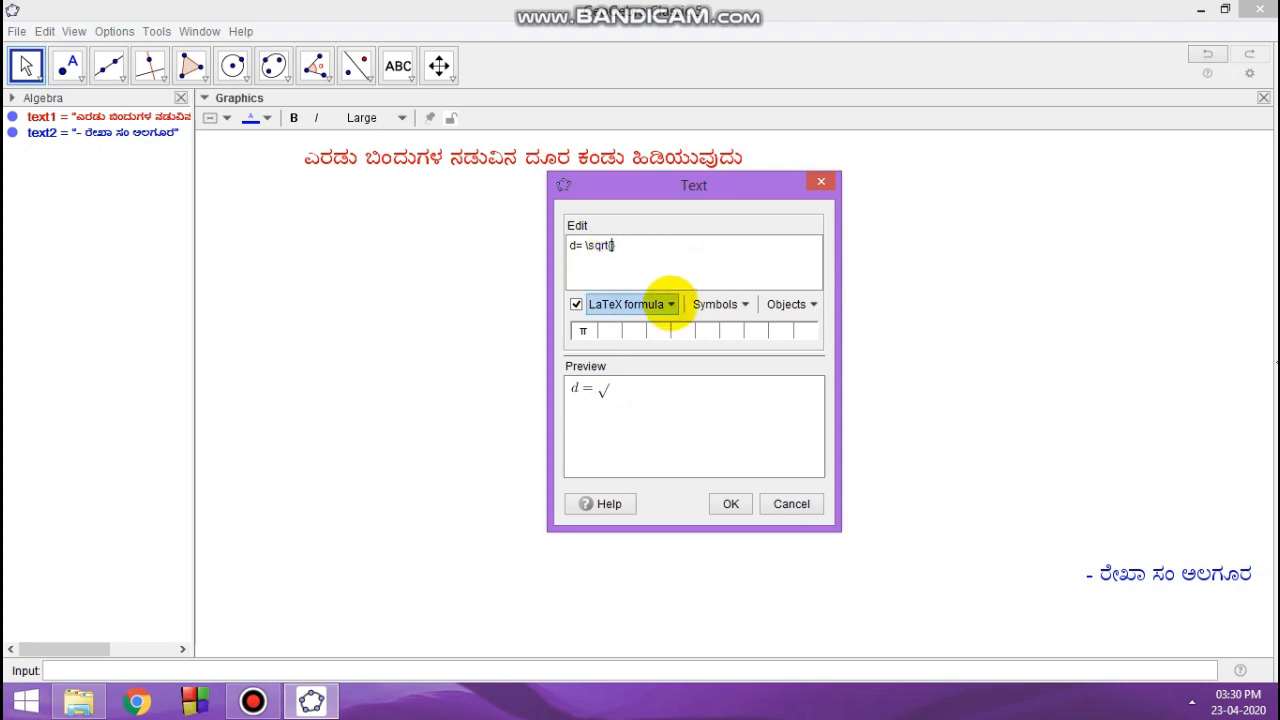
Insert a power with exponent 2 inside the square root and replace its base with an opening parenthesis
left_click(666, 302)
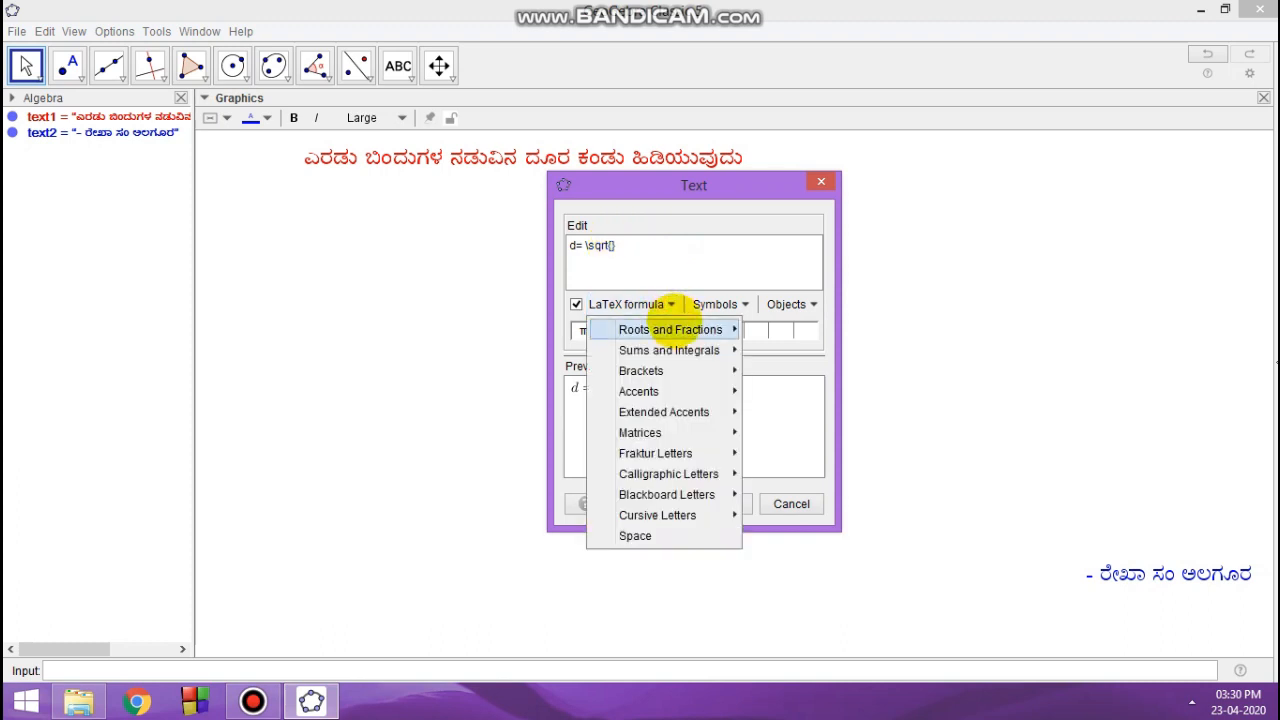
mouse_move(714, 329)
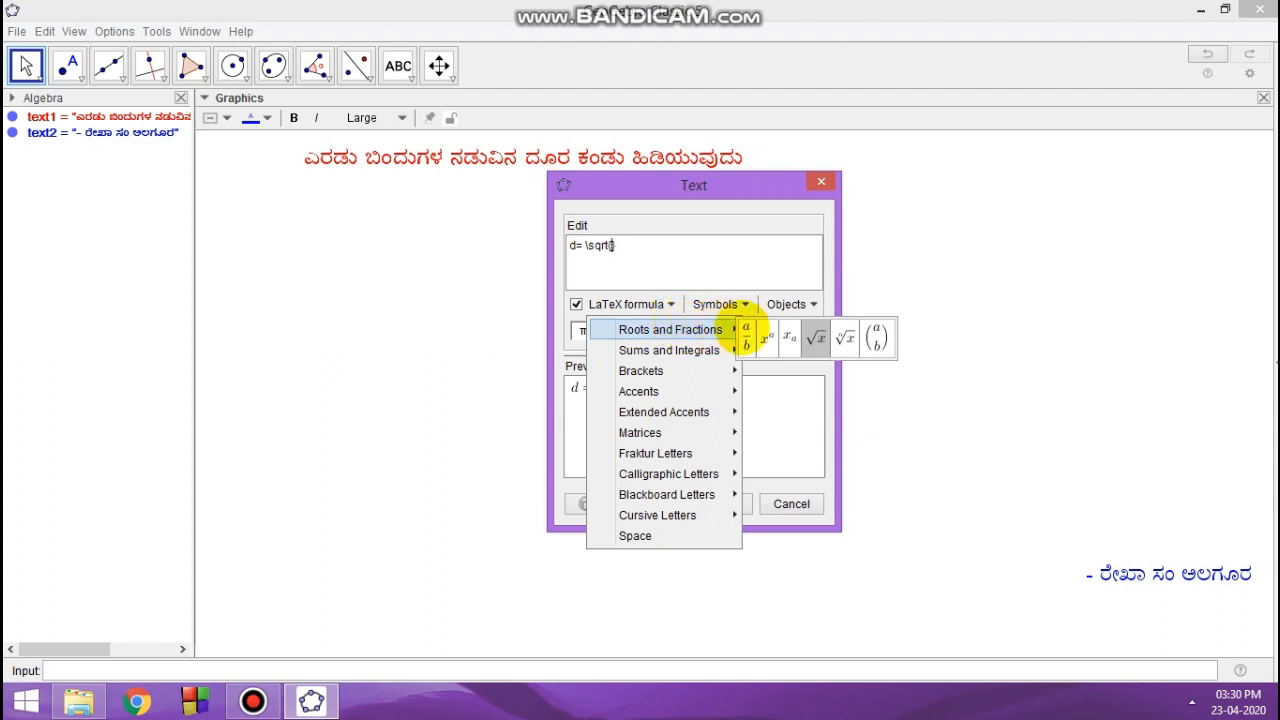
left_click(767, 340)
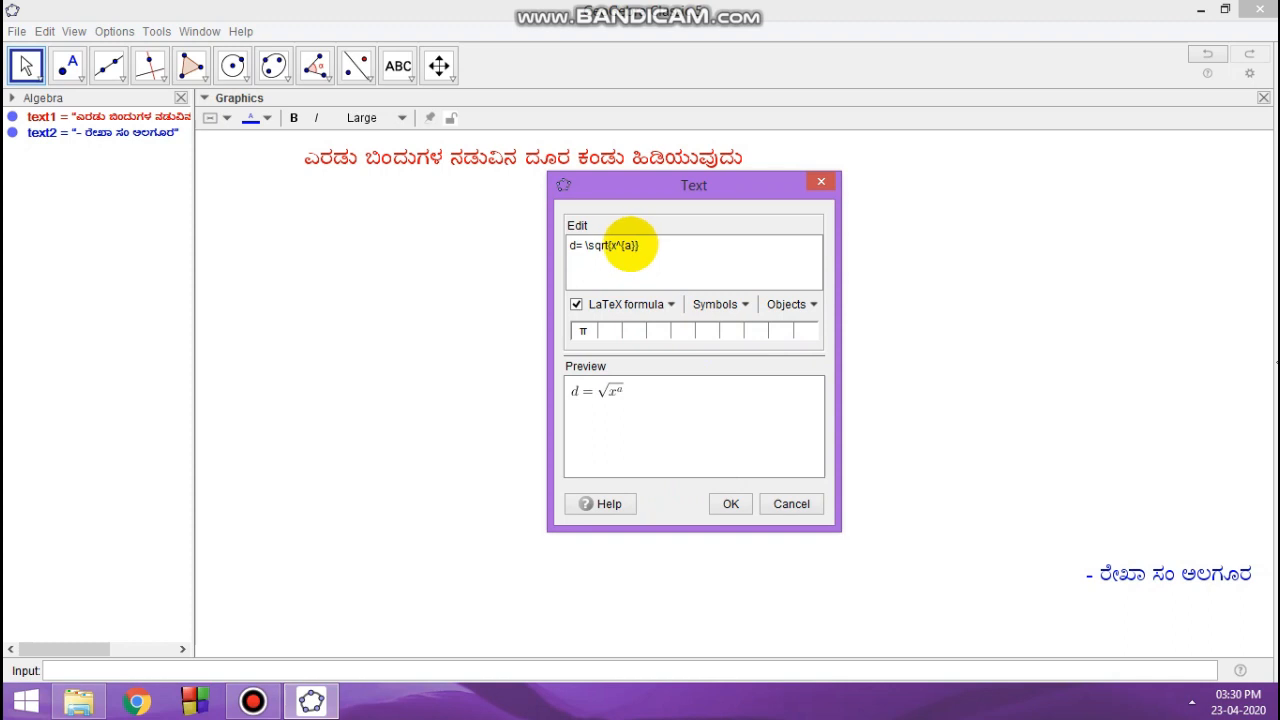
left_click(632, 245)
key("BackSpace")
type("2")
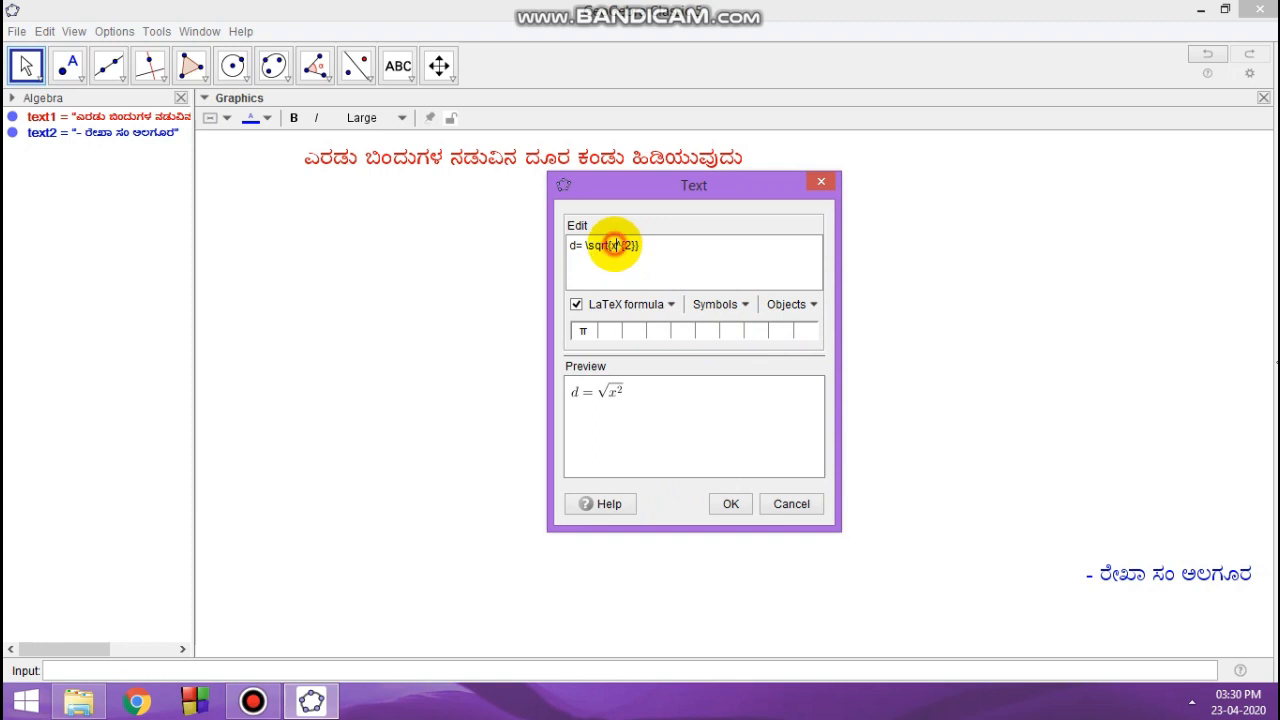
key("BackSpace")
type("(")
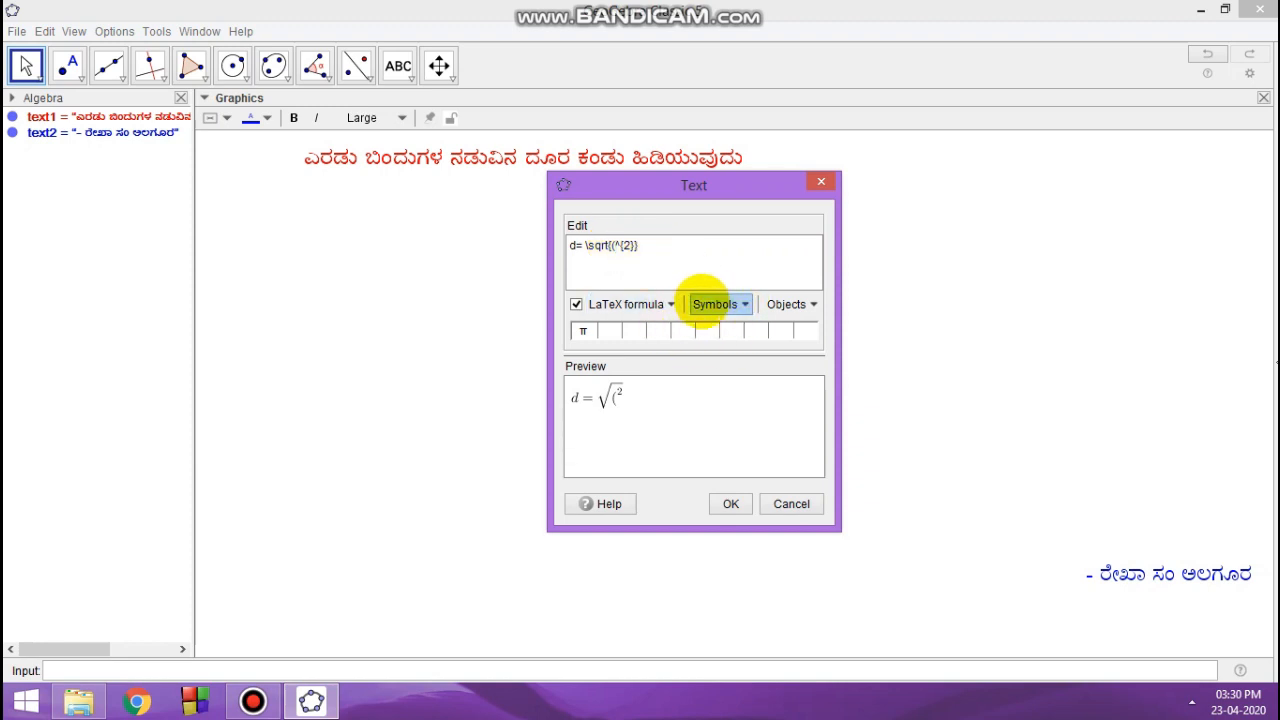
Insert a subscript term after the opening parenthesis and make it a capital X with subscript 2
left_click(655, 302)
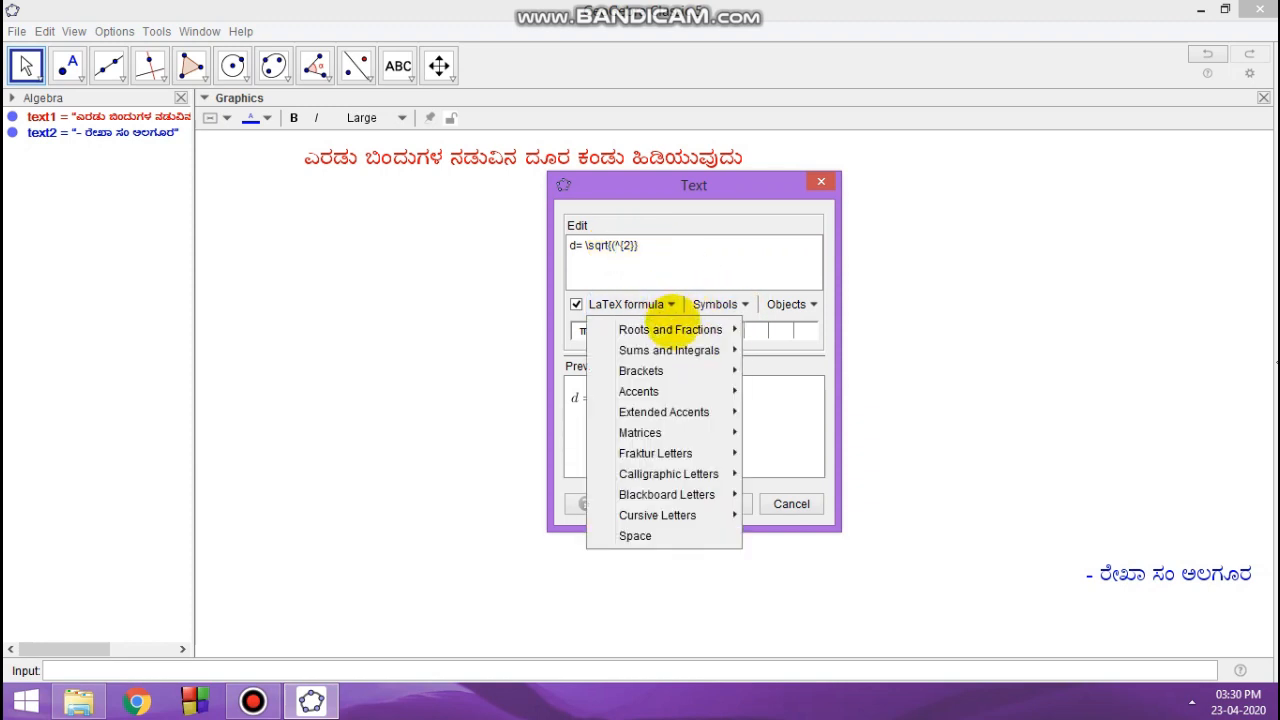
mouse_move(640, 331)
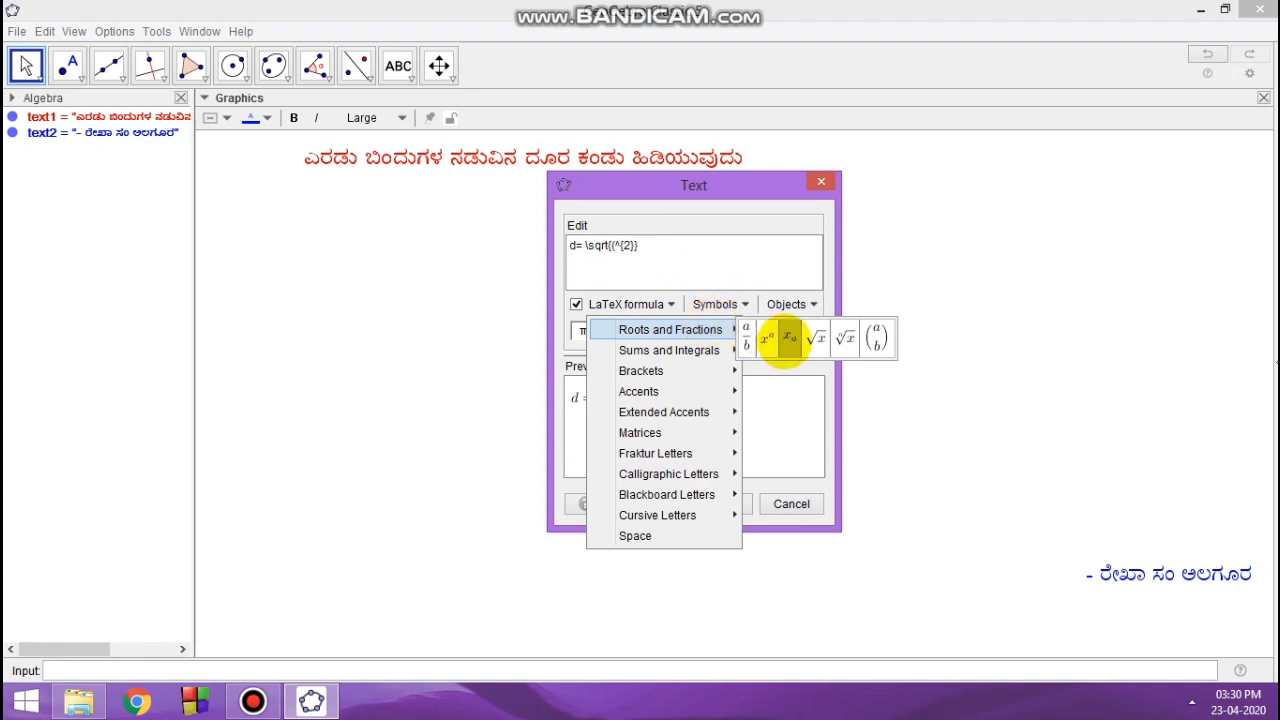
left_click(789, 338)
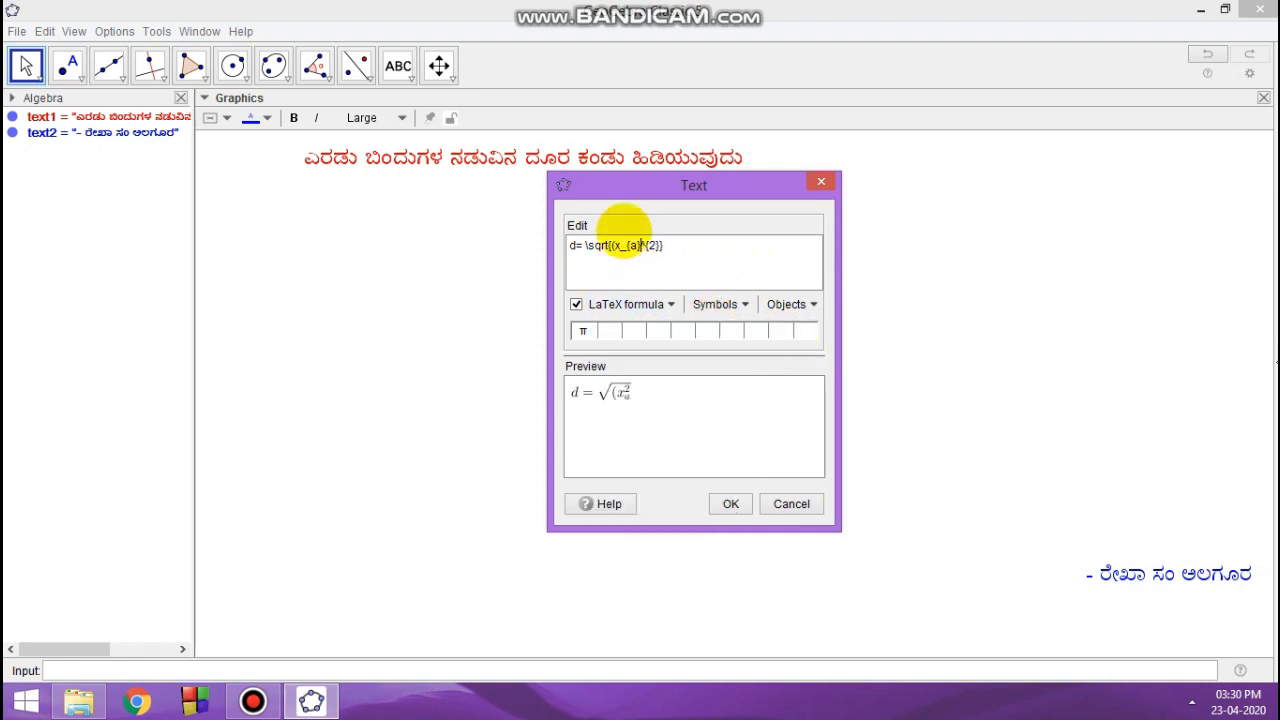
double_click(634, 245)
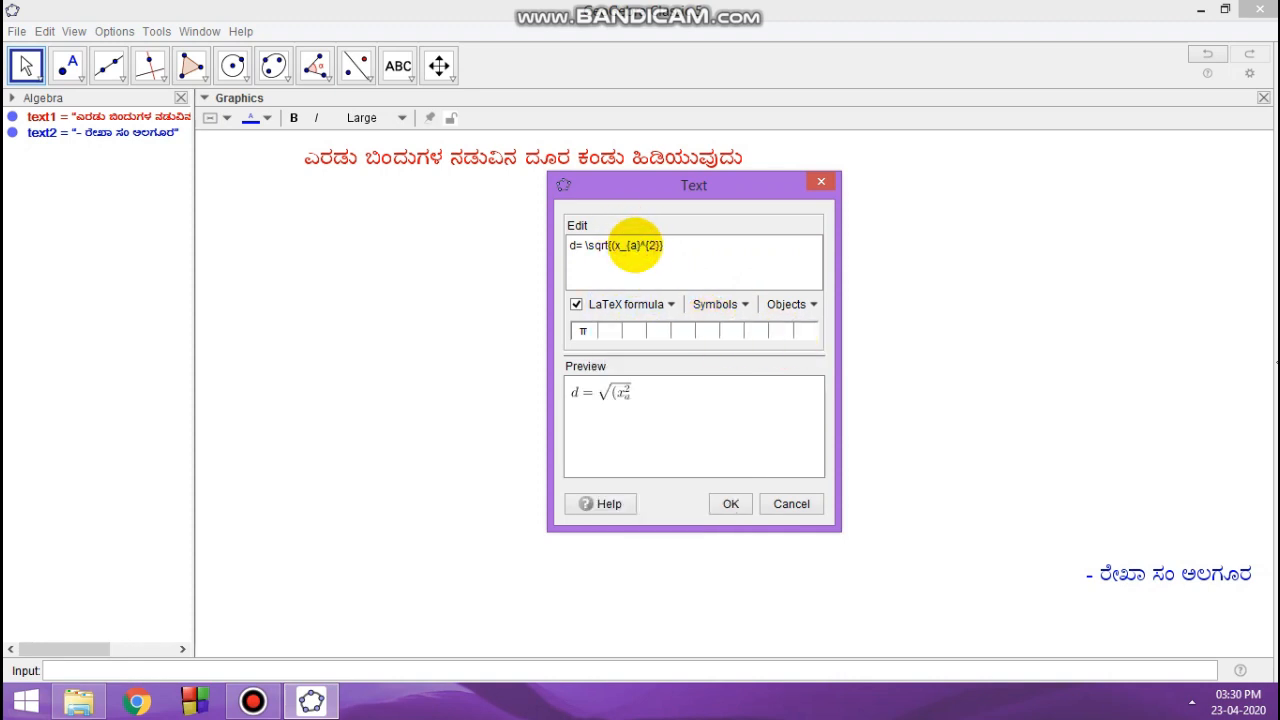
key("BackSpace")
type("2")
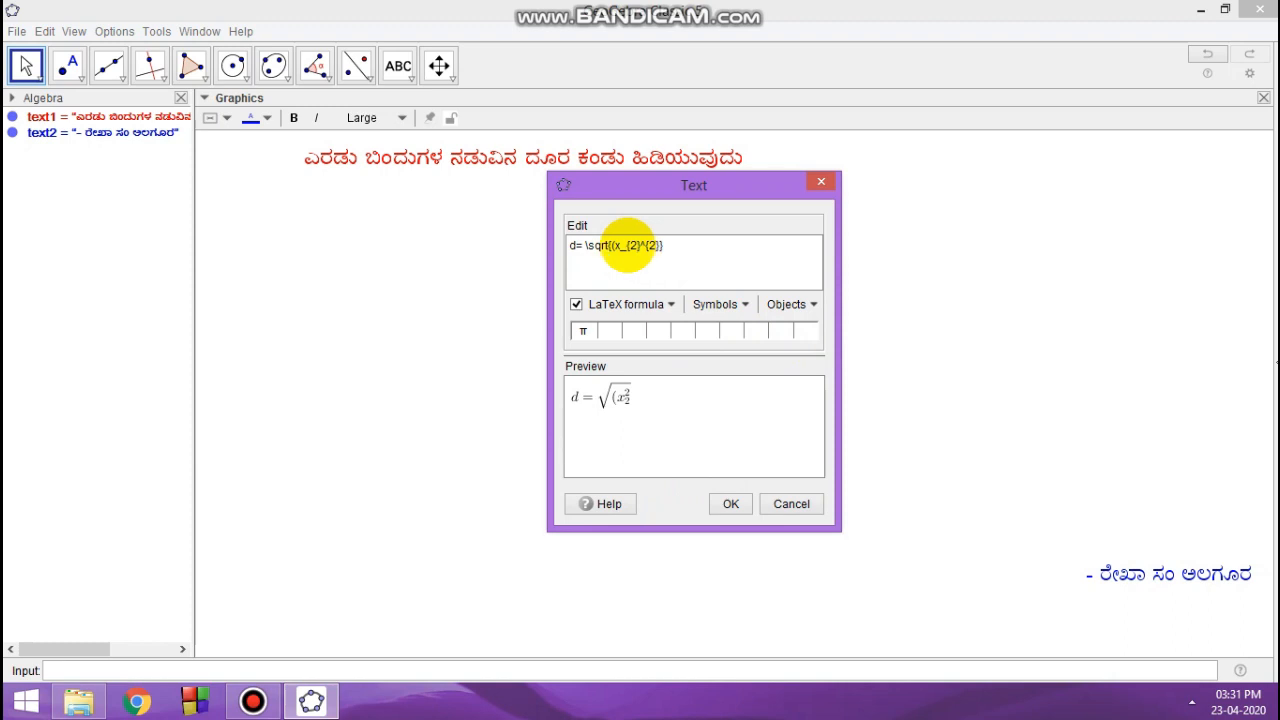
left_click(616, 245)
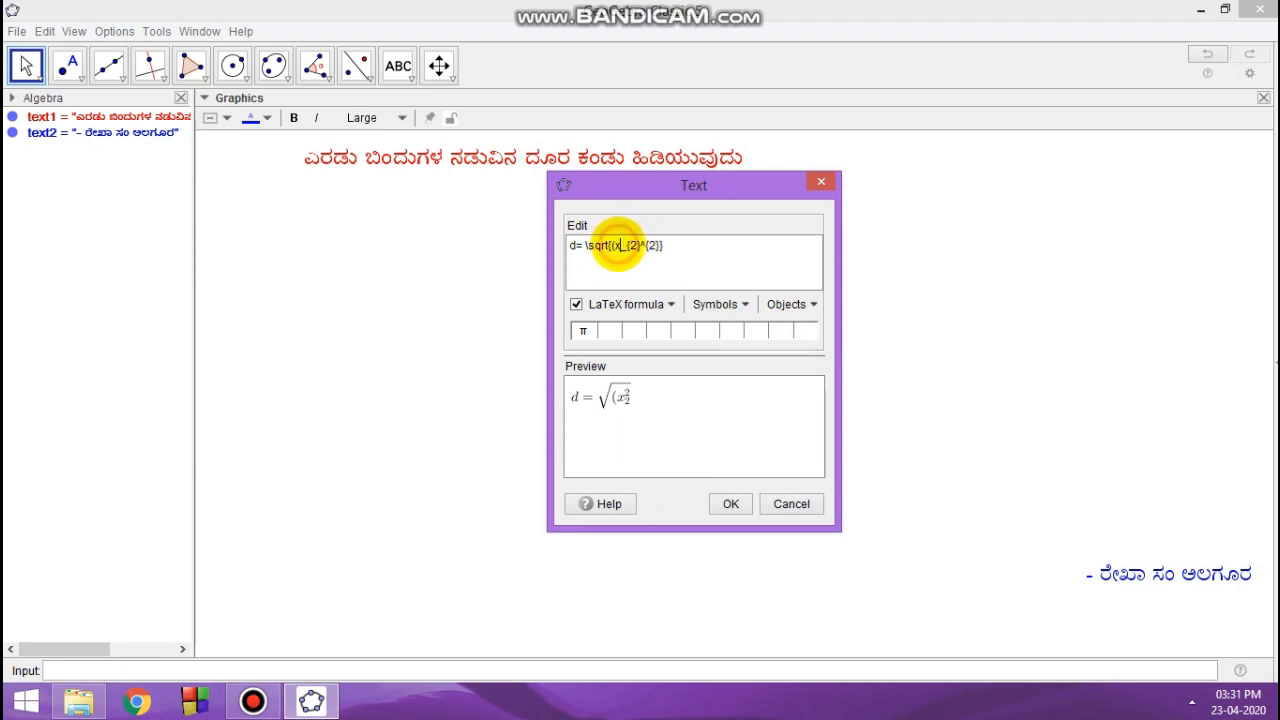
key("BackSpace")
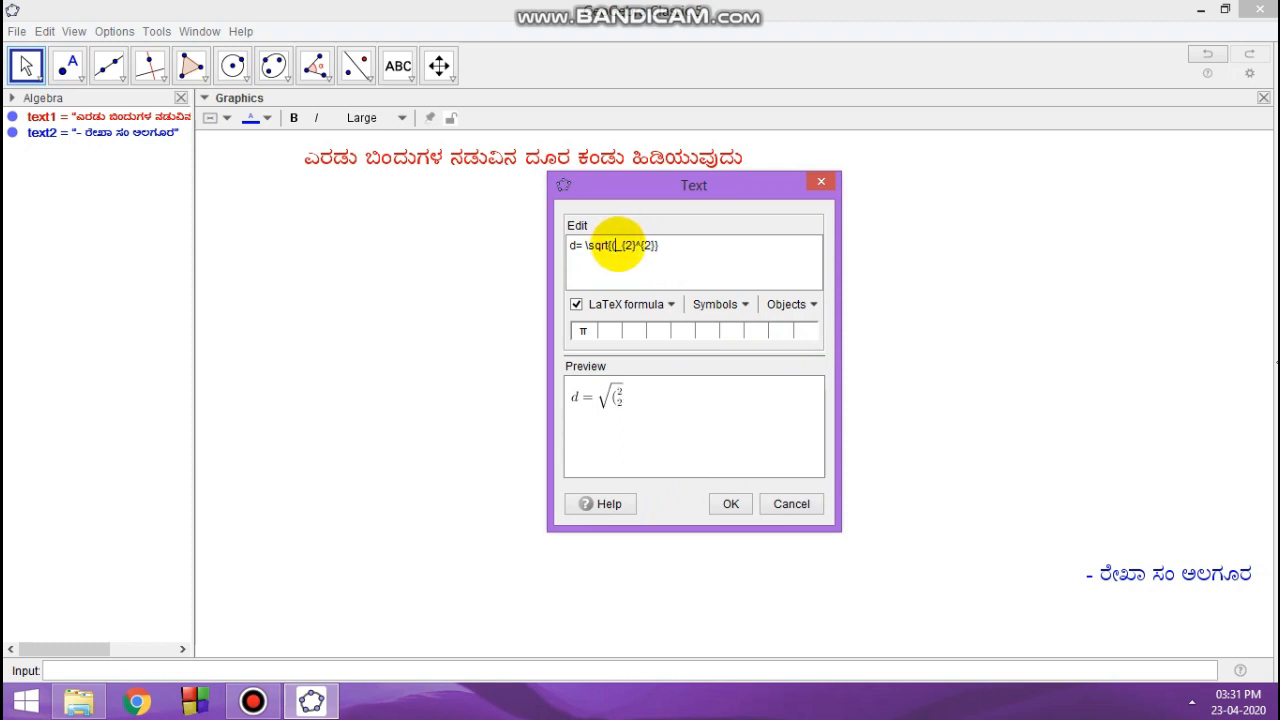
type("X")
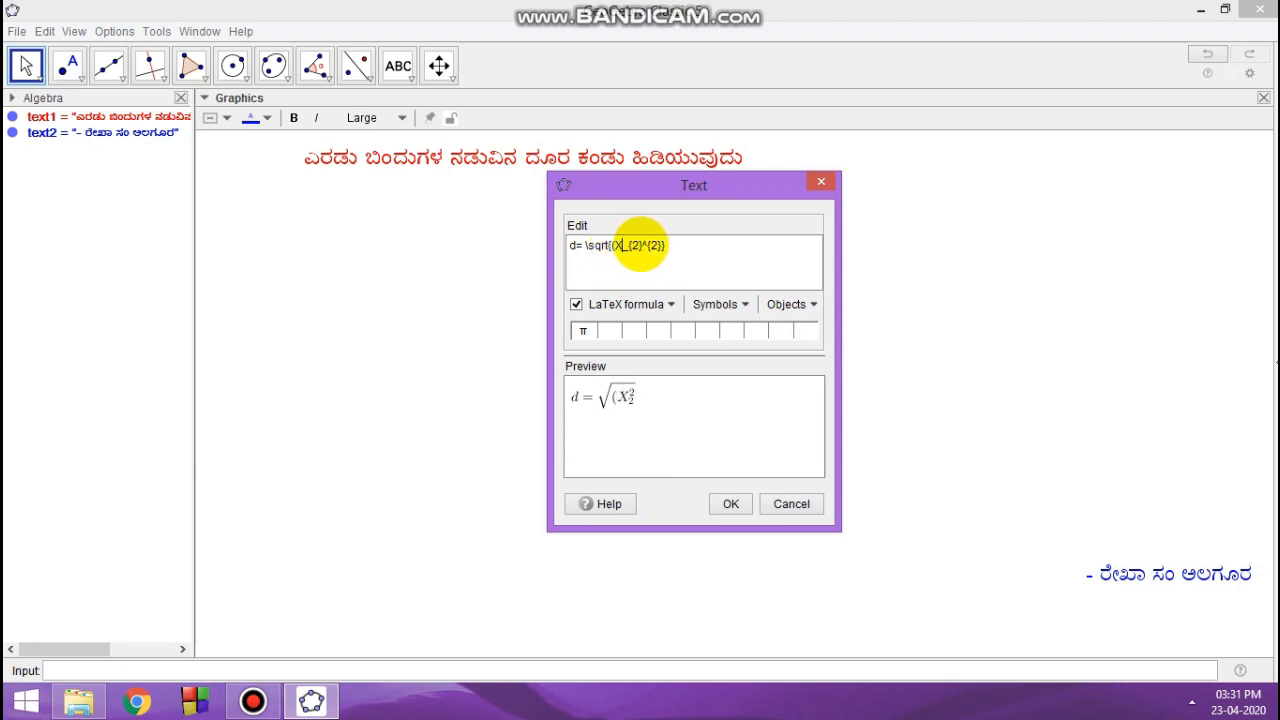
Complete the squared difference under the root by adding "-X_{1})" before the exponent and a plus sign after it
left_click(639, 245)
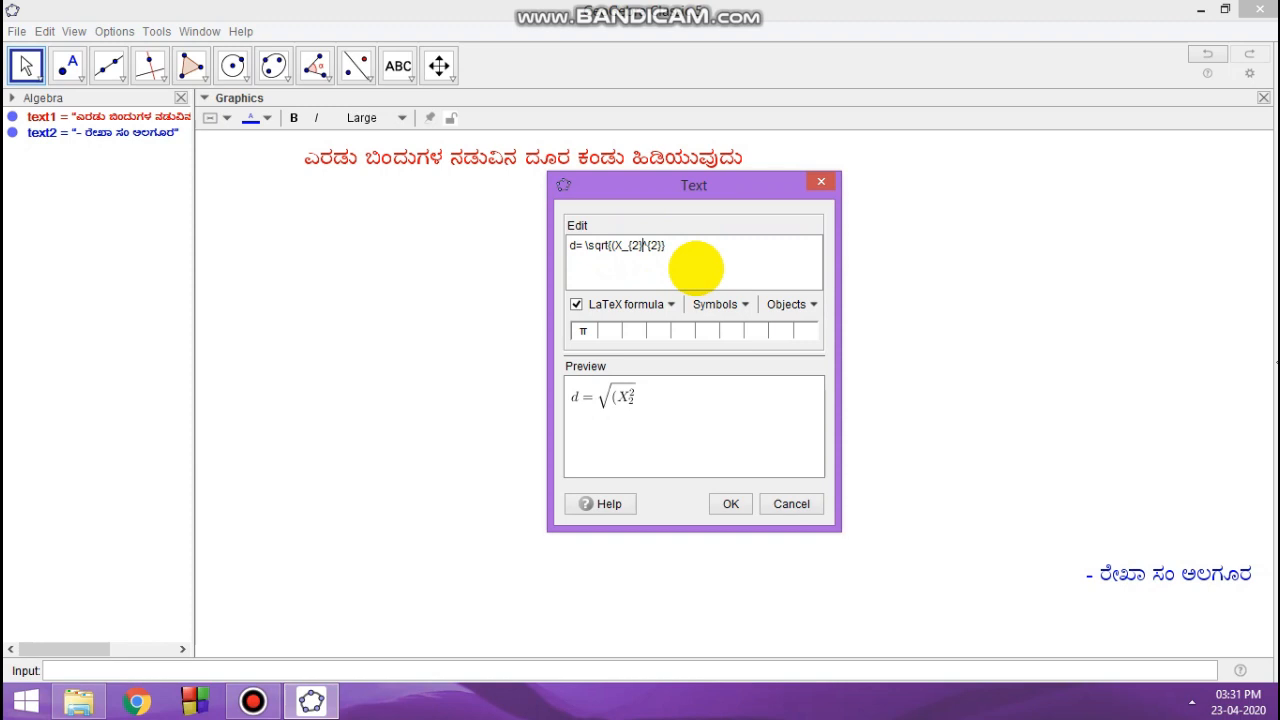
type("-")
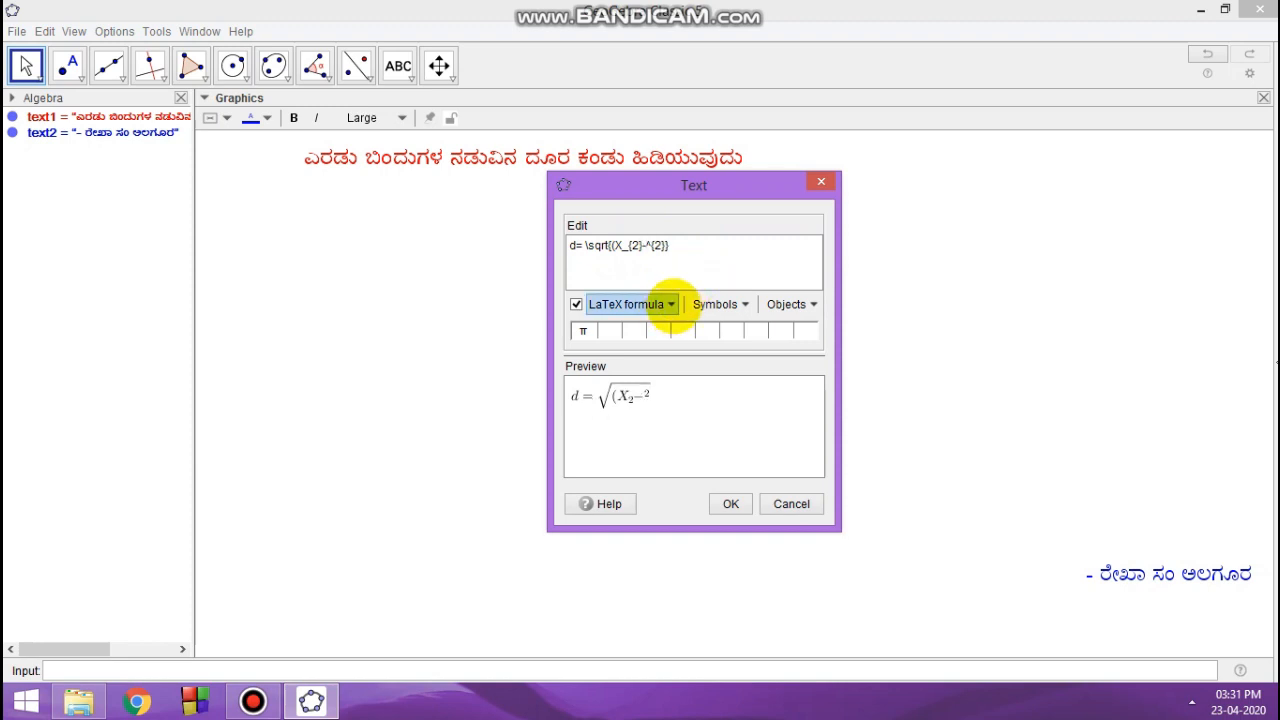
left_click(668, 303)
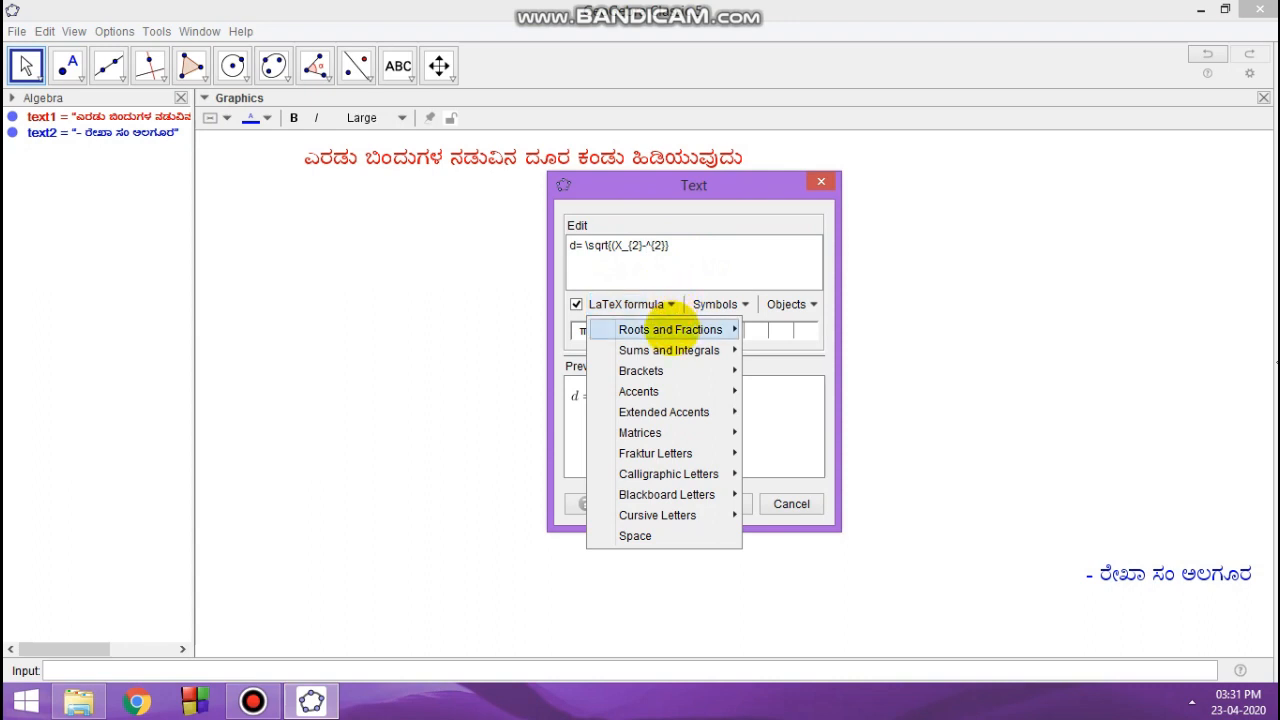
mouse_move(712, 329)
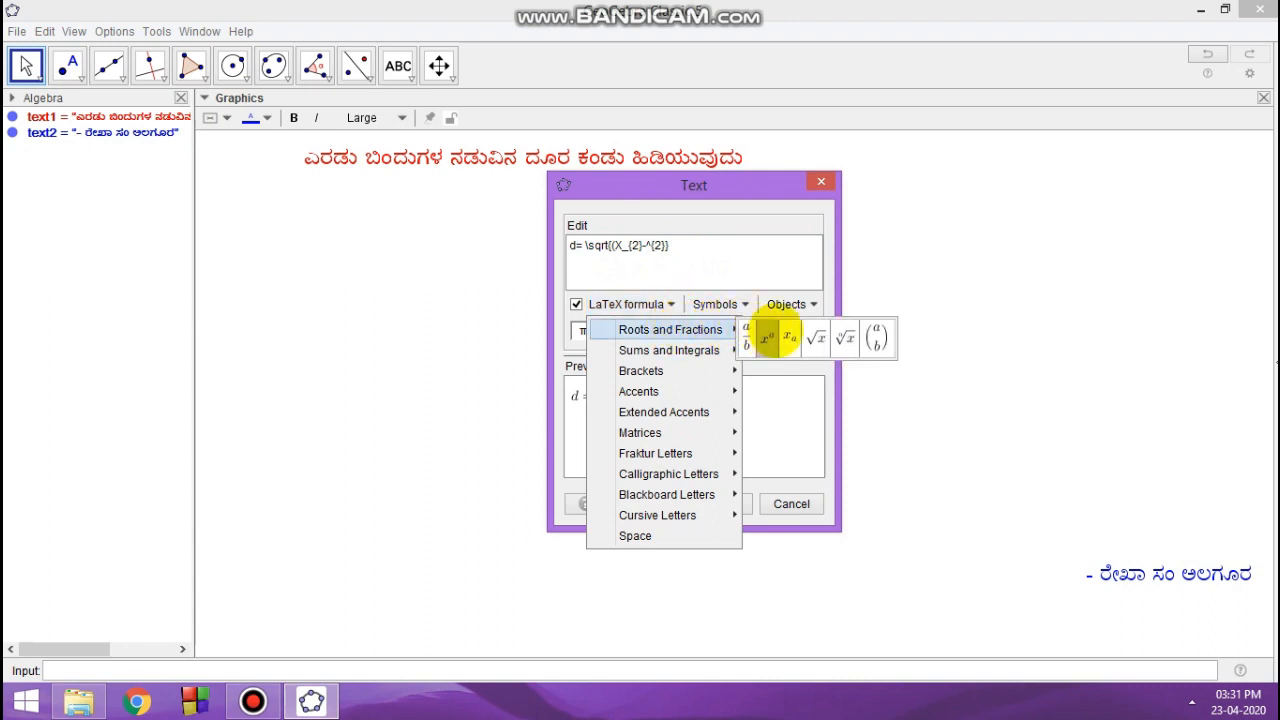
left_click(787, 336)
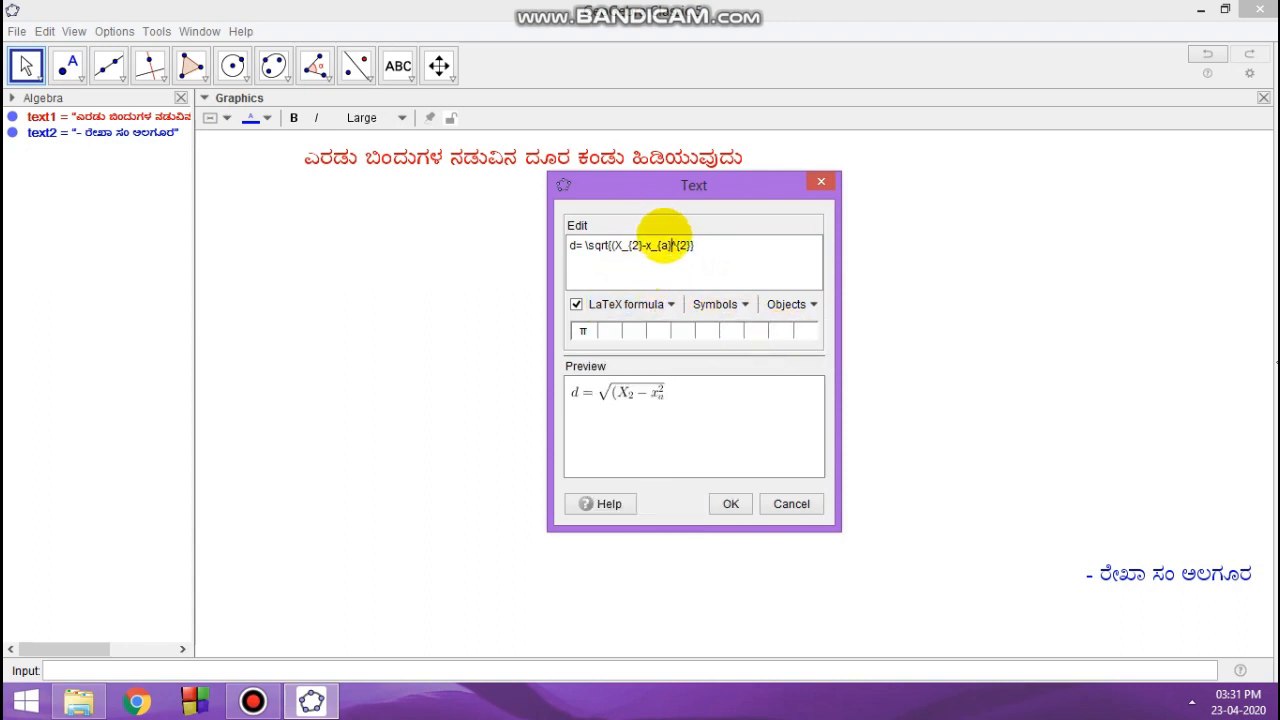
left_click(666, 244)
key("BackSpace")
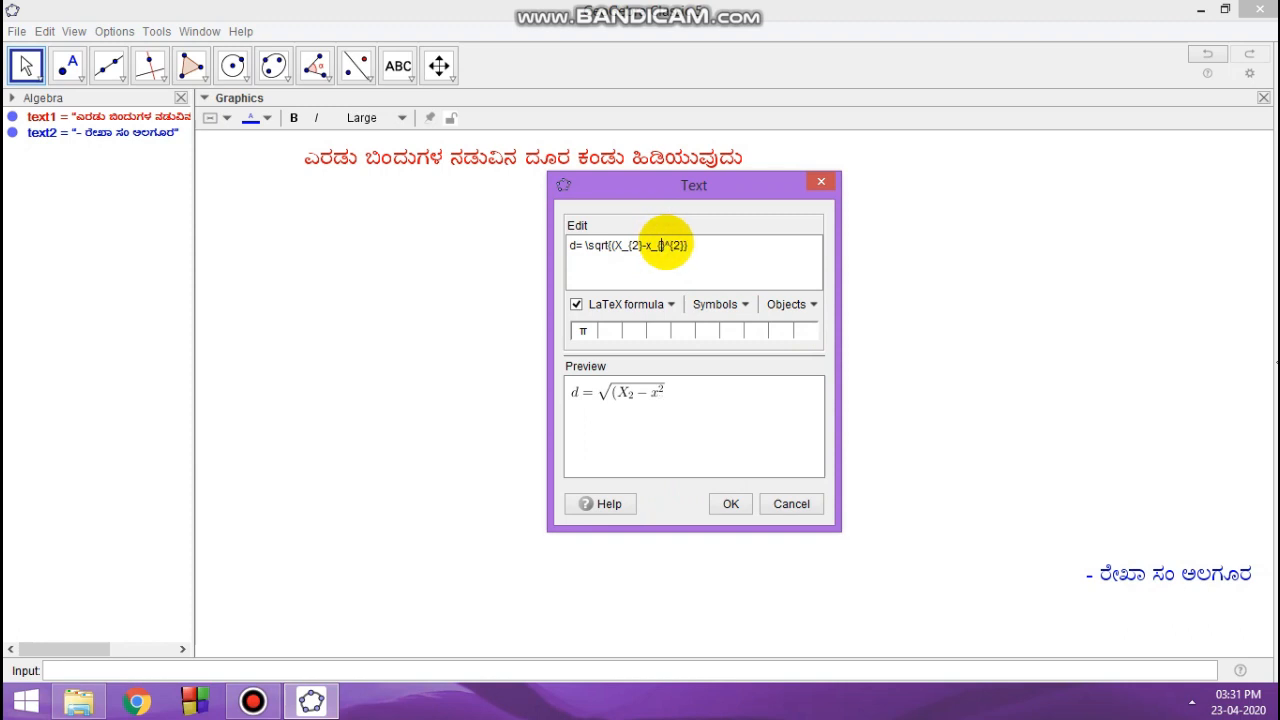
type("1")
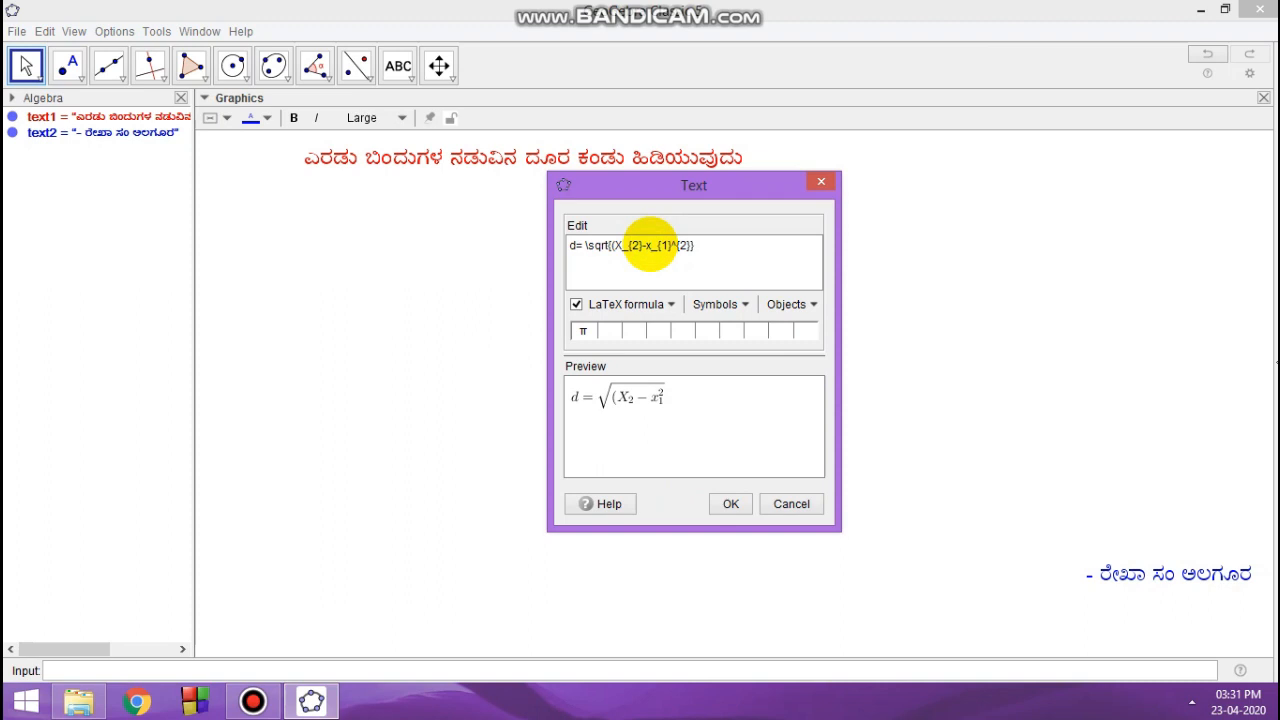
key("BackSpace")
type("X")
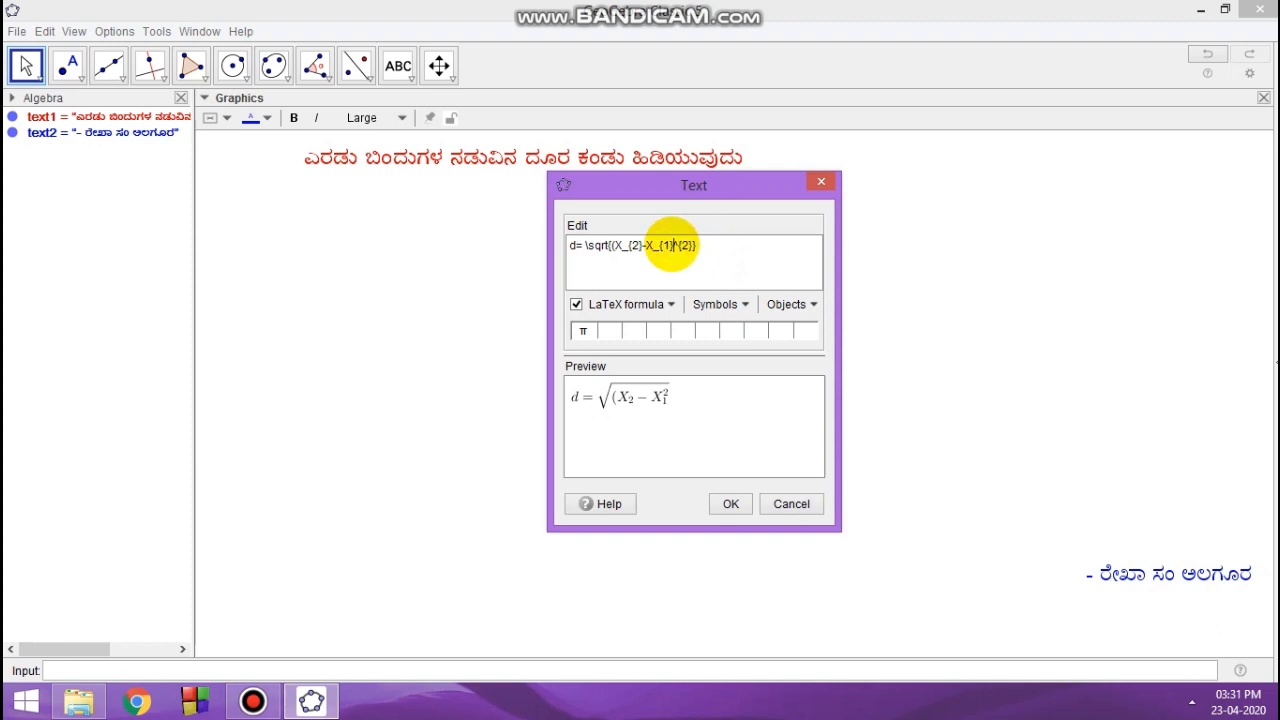
type(")")
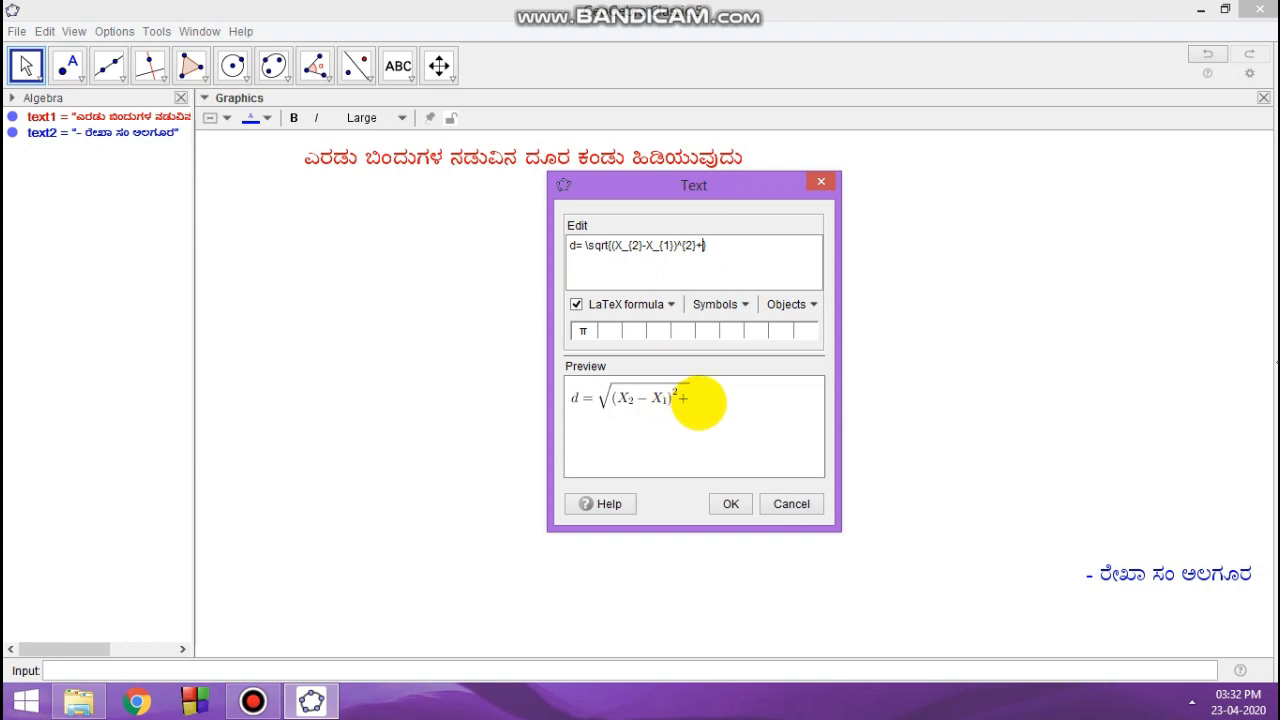
Insert a power with exponent 2 after the plus sign under the root and replace its base with an opening parenthesis
left_click(668, 302)
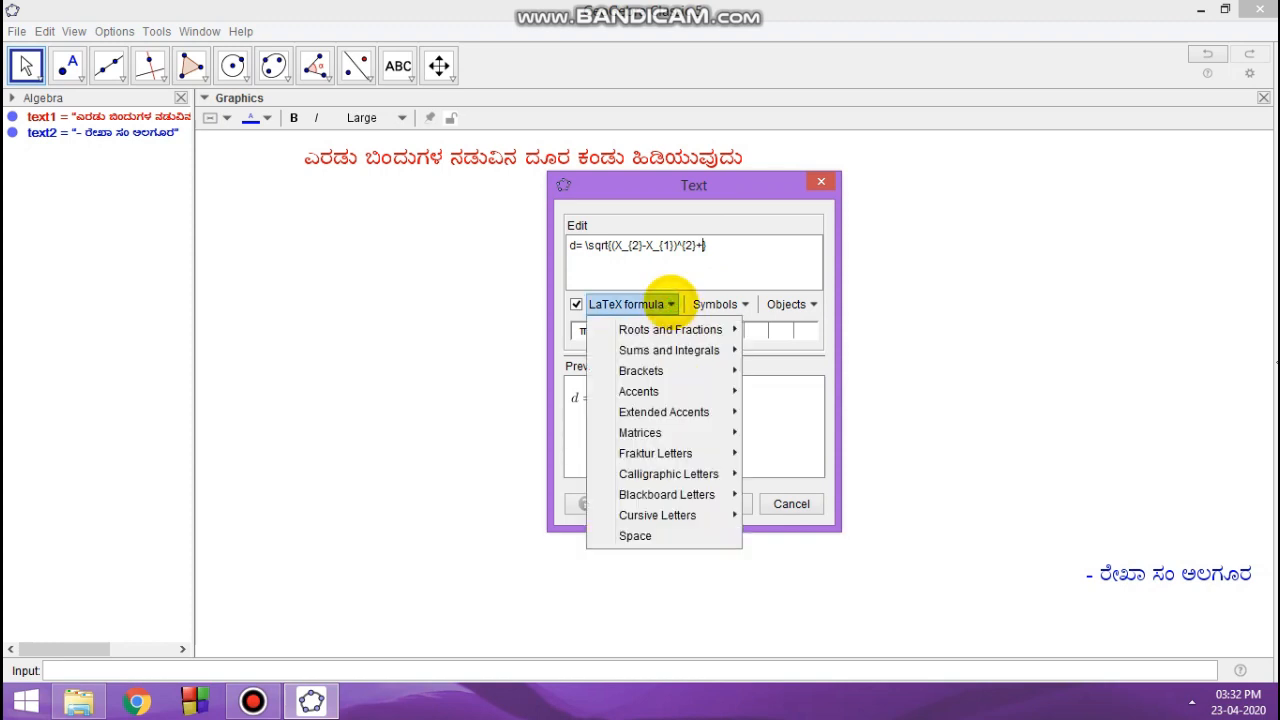
mouse_move(670, 335)
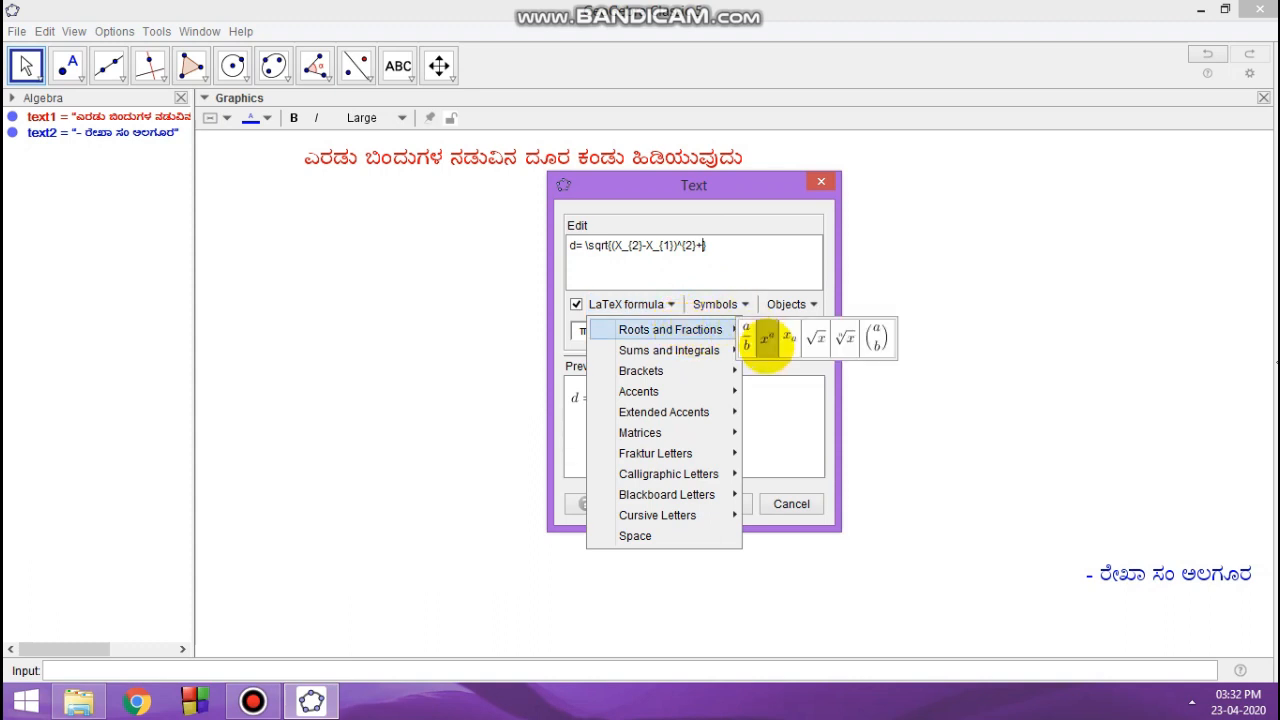
left_click(766, 340)
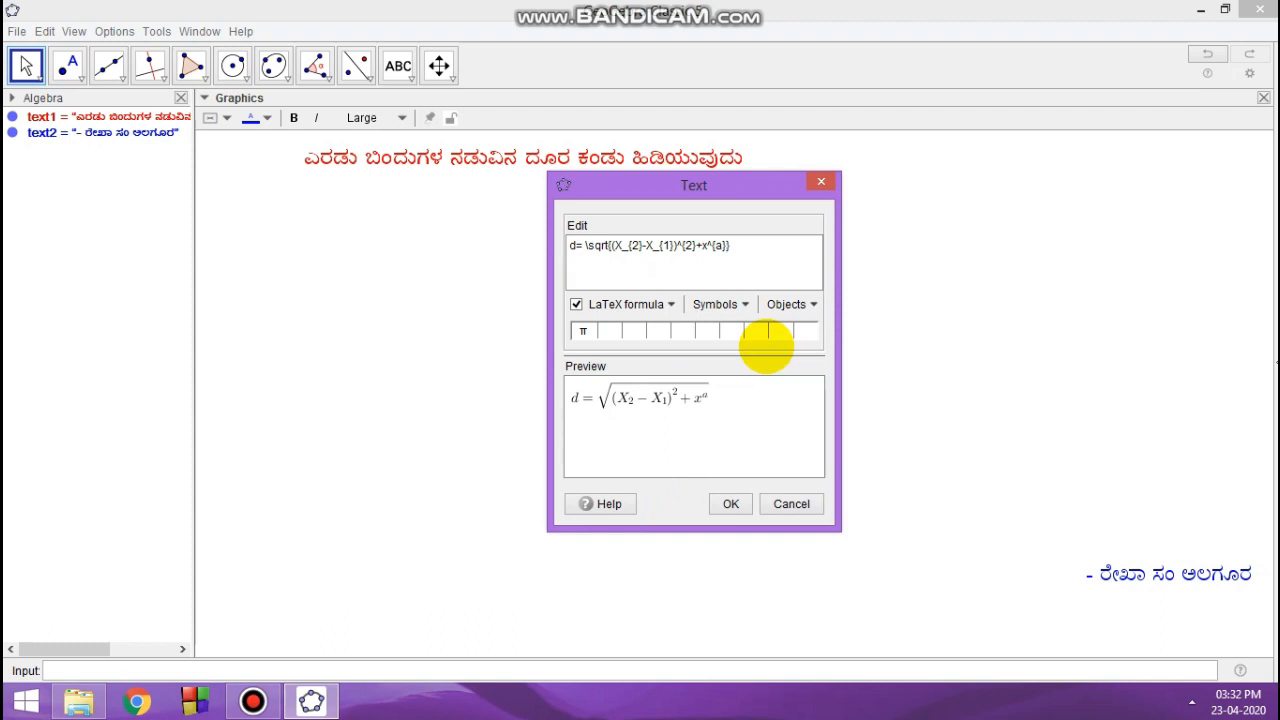
type("}")
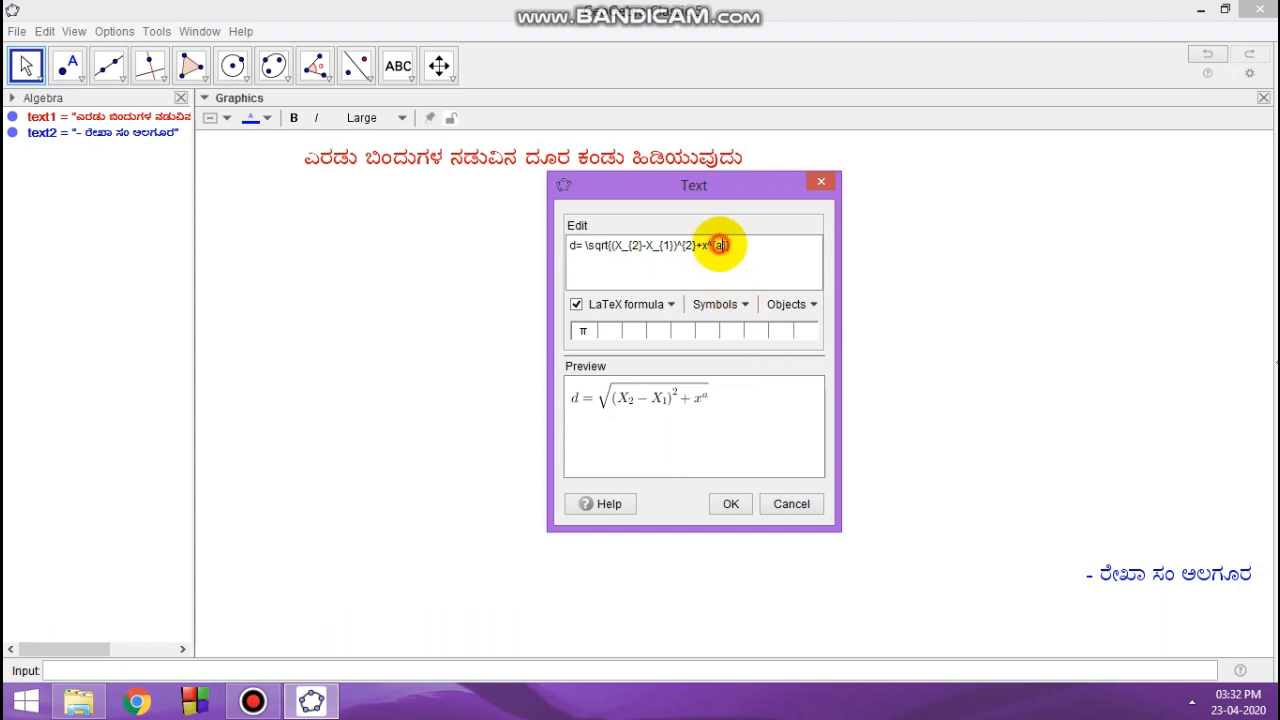
key("BackSpace")
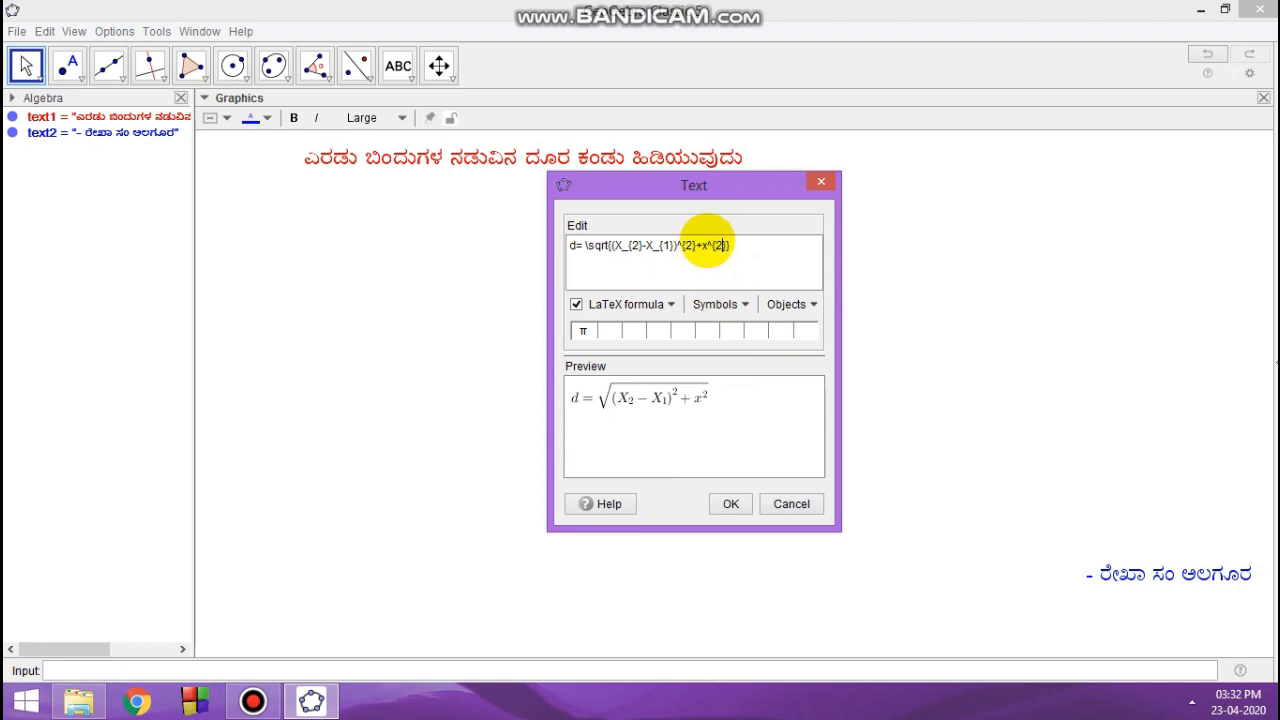
left_click(705, 245)
key("BackSpace")
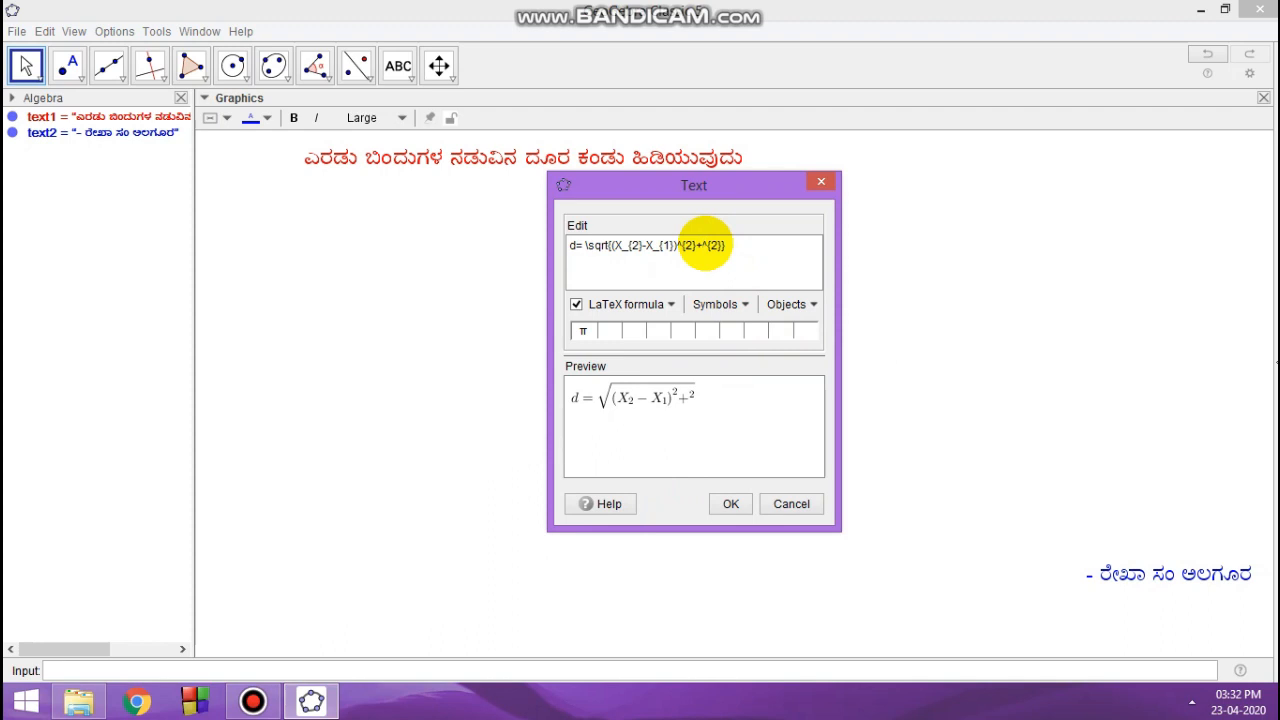
type("(")
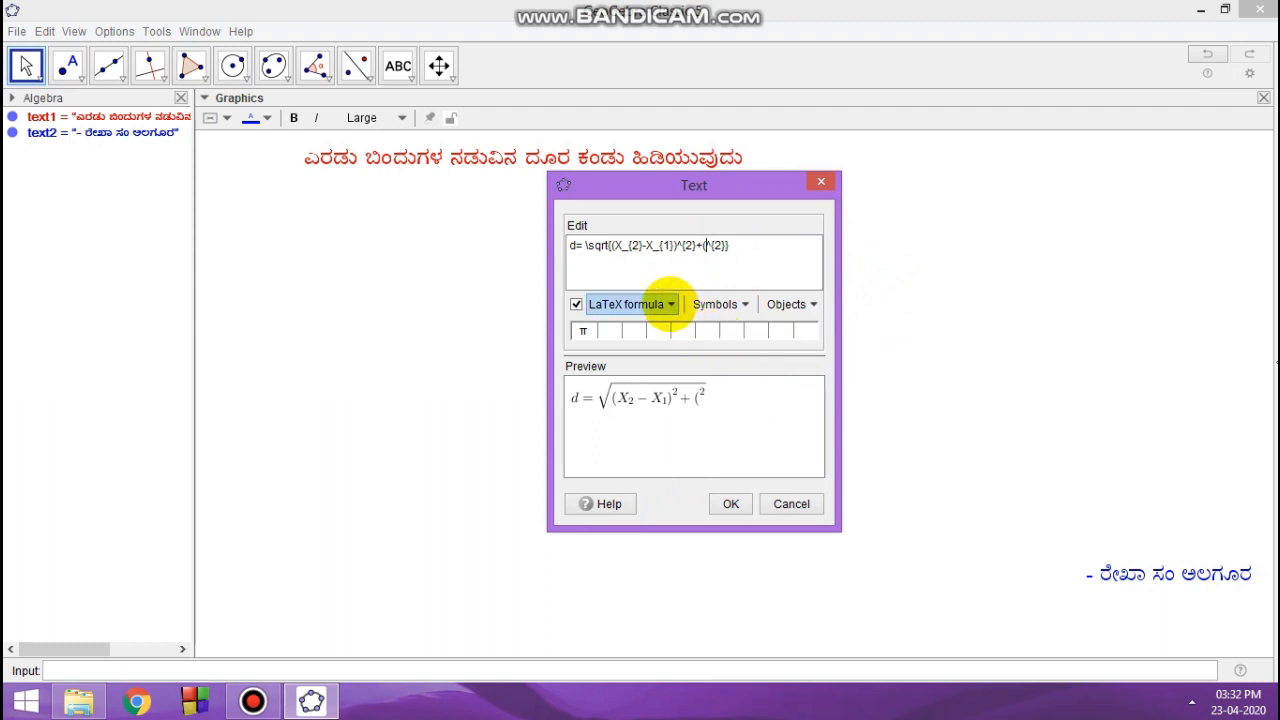
Insert a subscript term after the second opening parenthesis and make it a capital Y with subscript 2
left_click(670, 304)
mouse_move(686, 326)
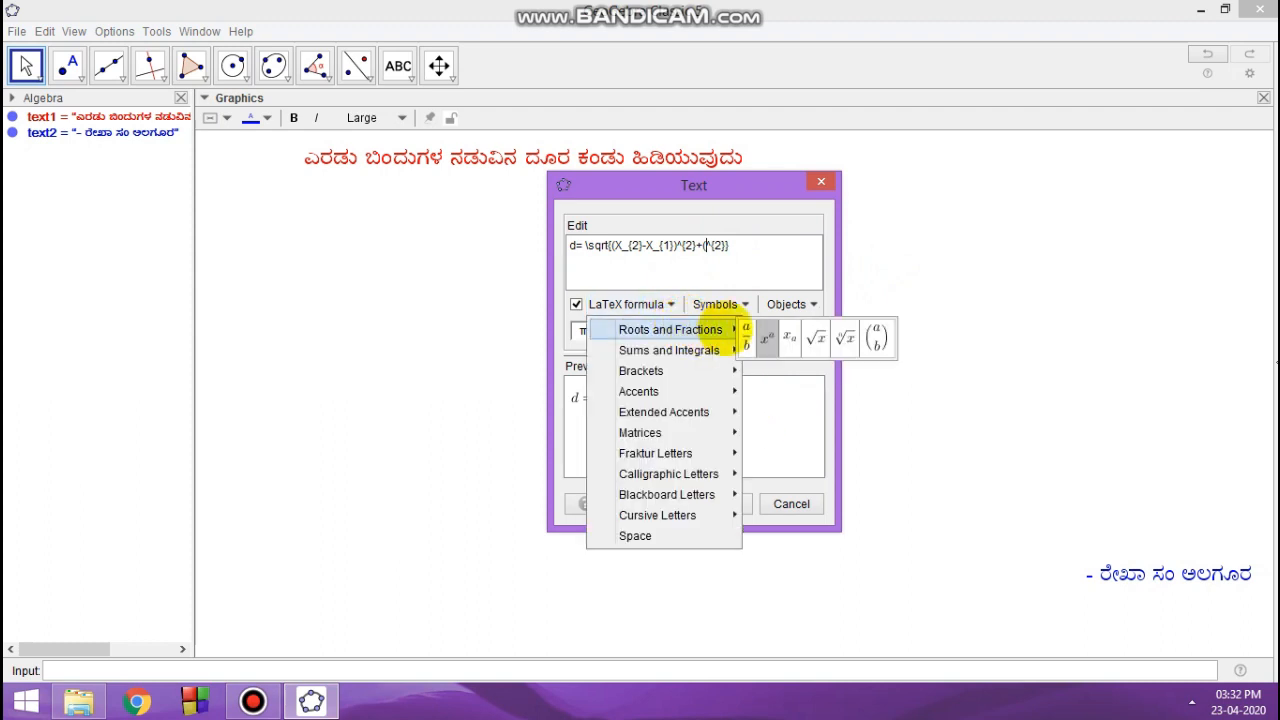
left_click(789, 337)
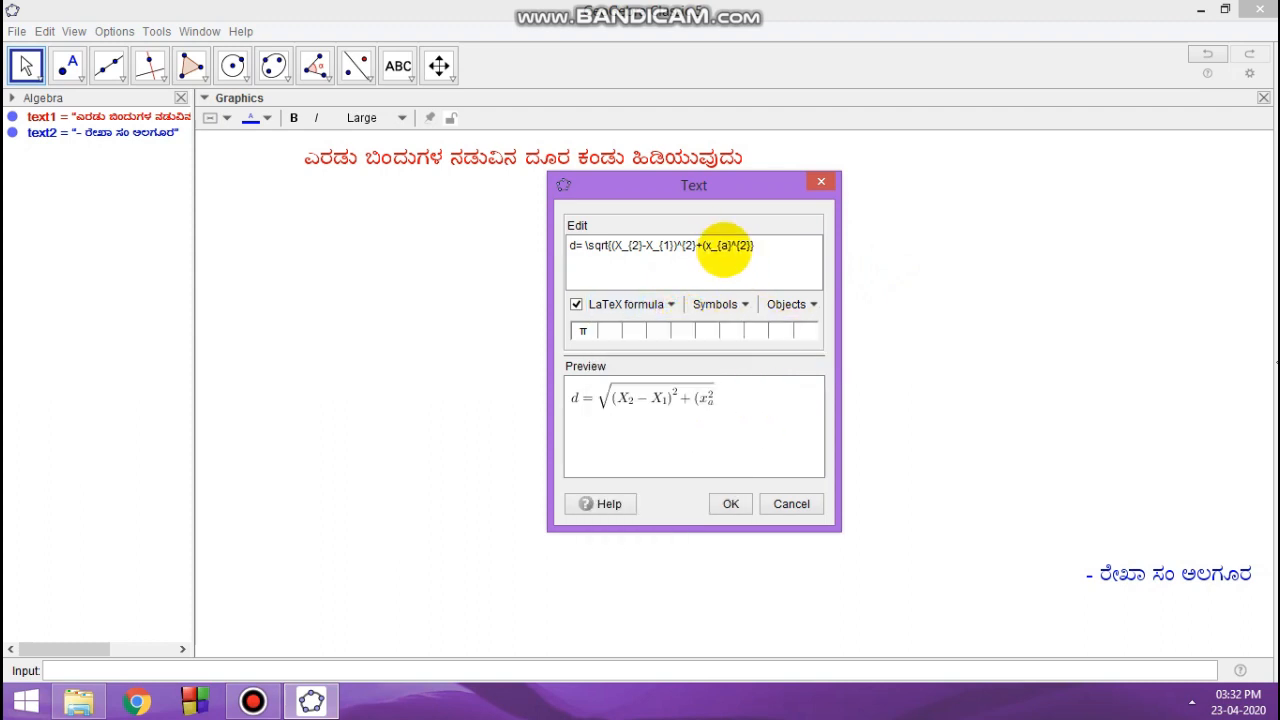
key("BackSpace")
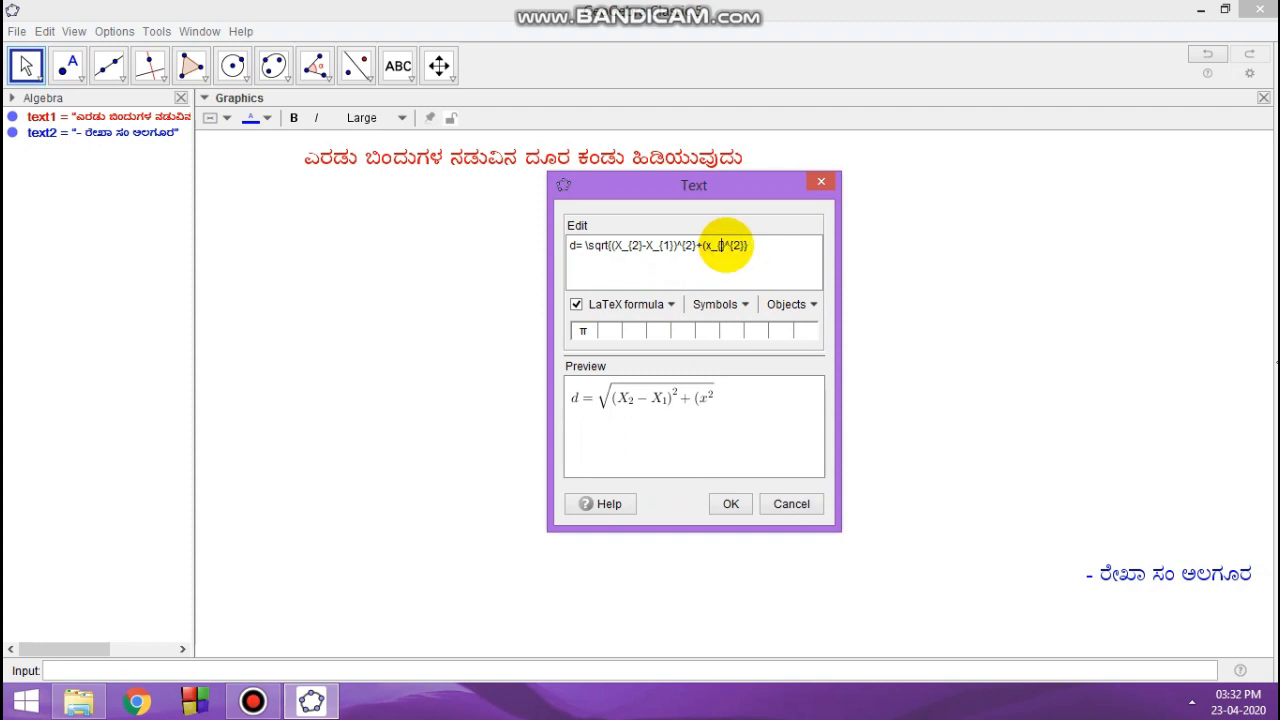
type("2")
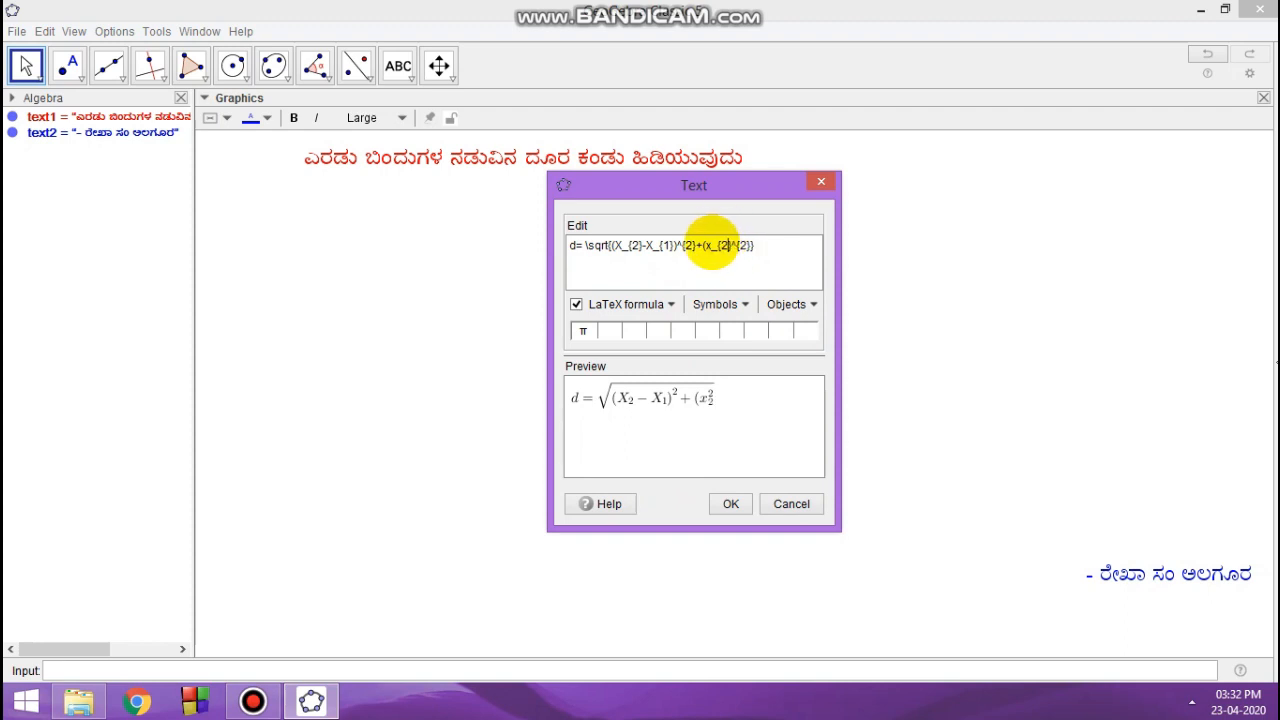
left_click(709, 246)
key("BackSpace")
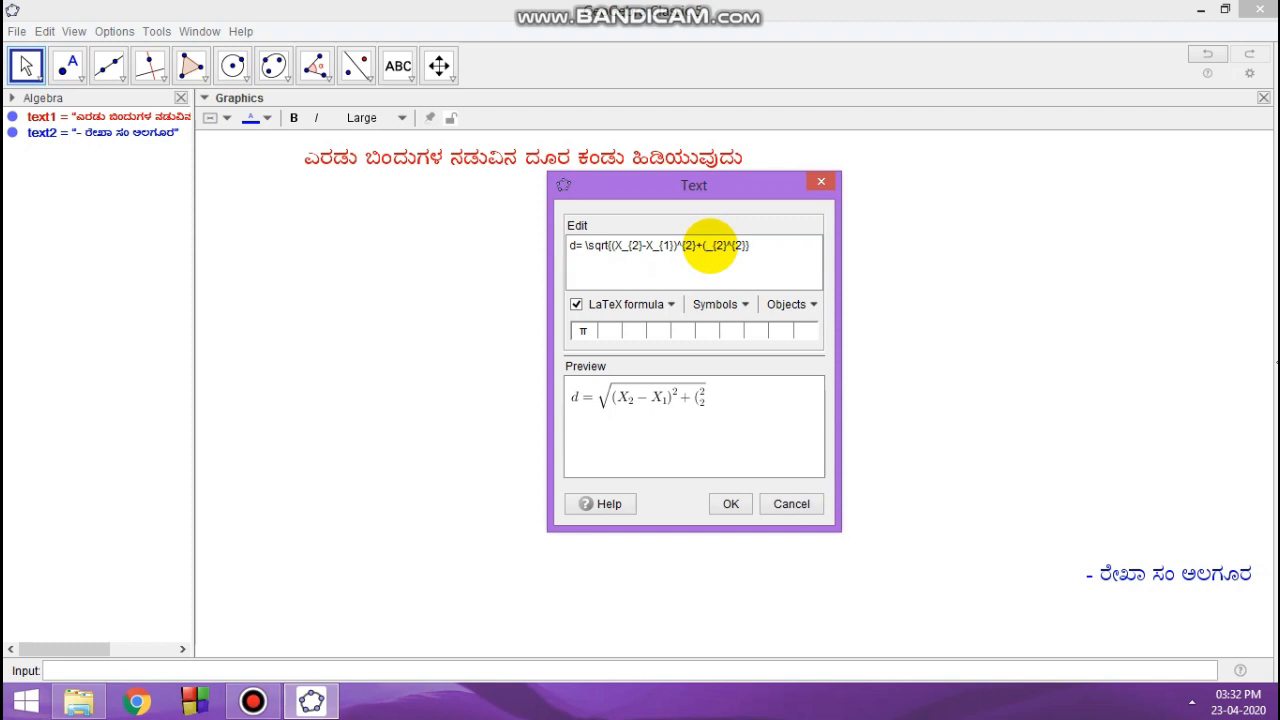
type("Y")
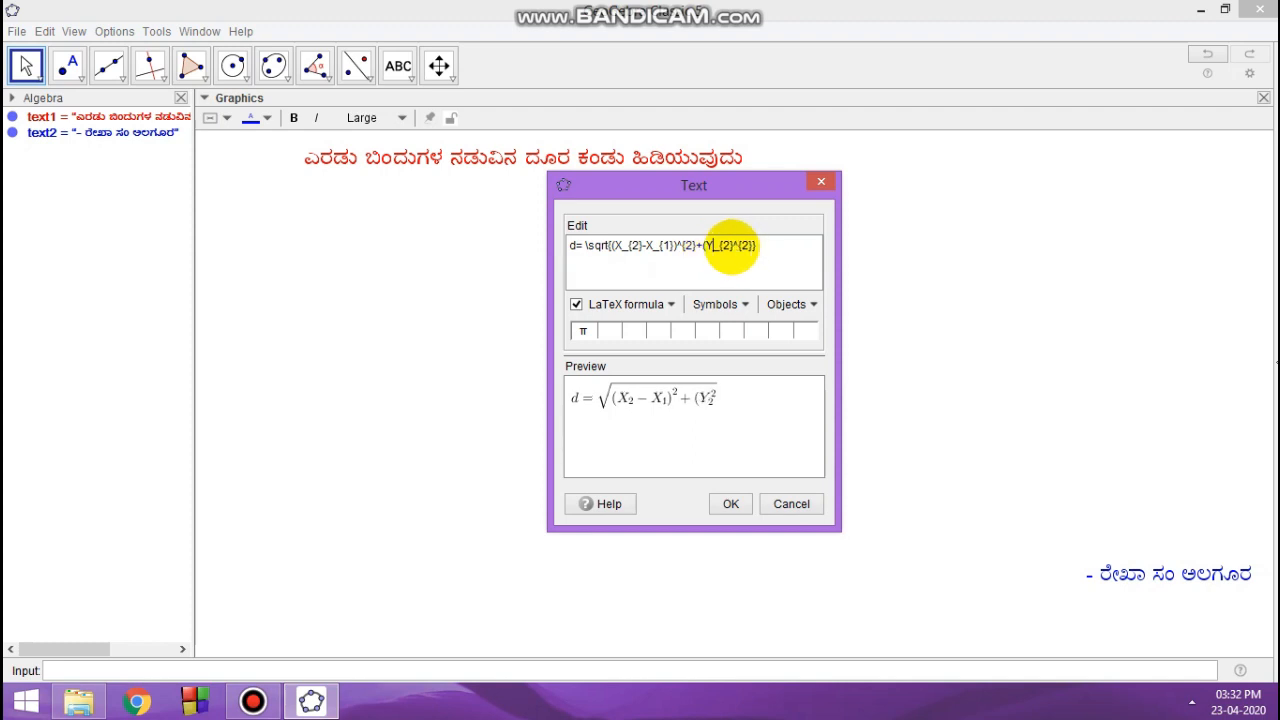
Complete the second squared difference by adding a minus sign, a Y_{1} subscript term and a closing parenthesis before the exponent
left_click(731, 244)
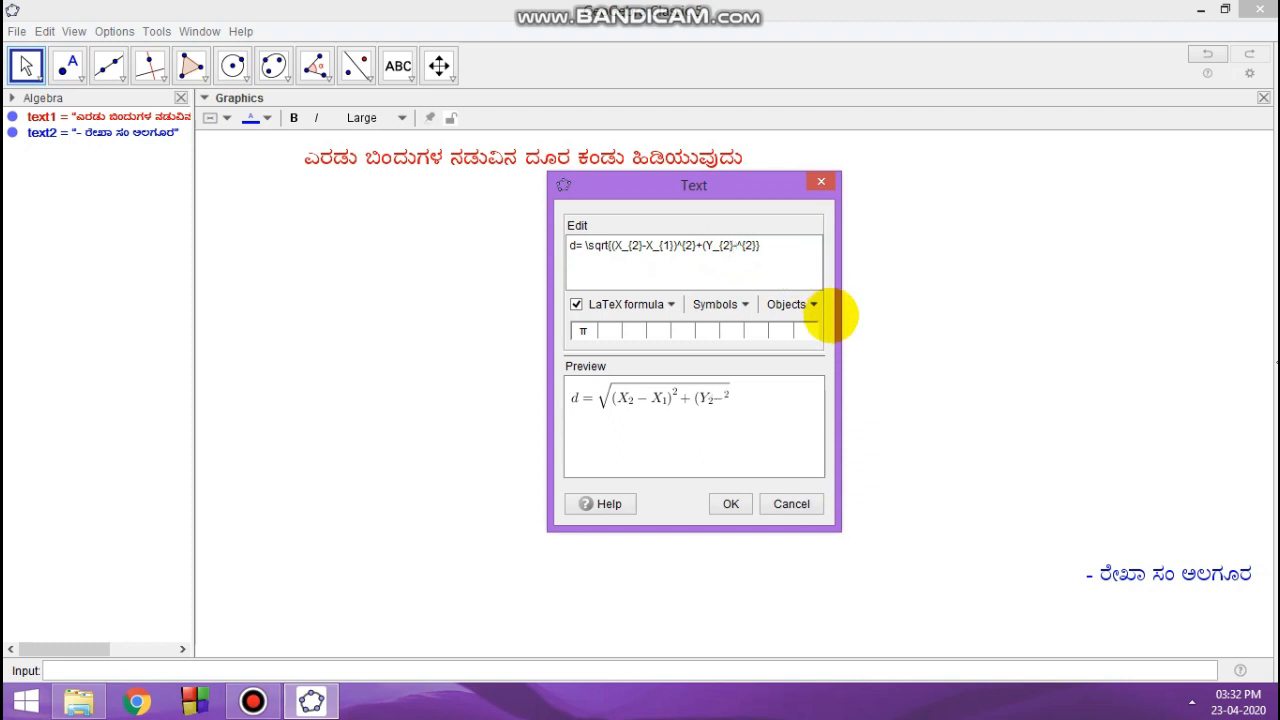
left_click(666, 305)
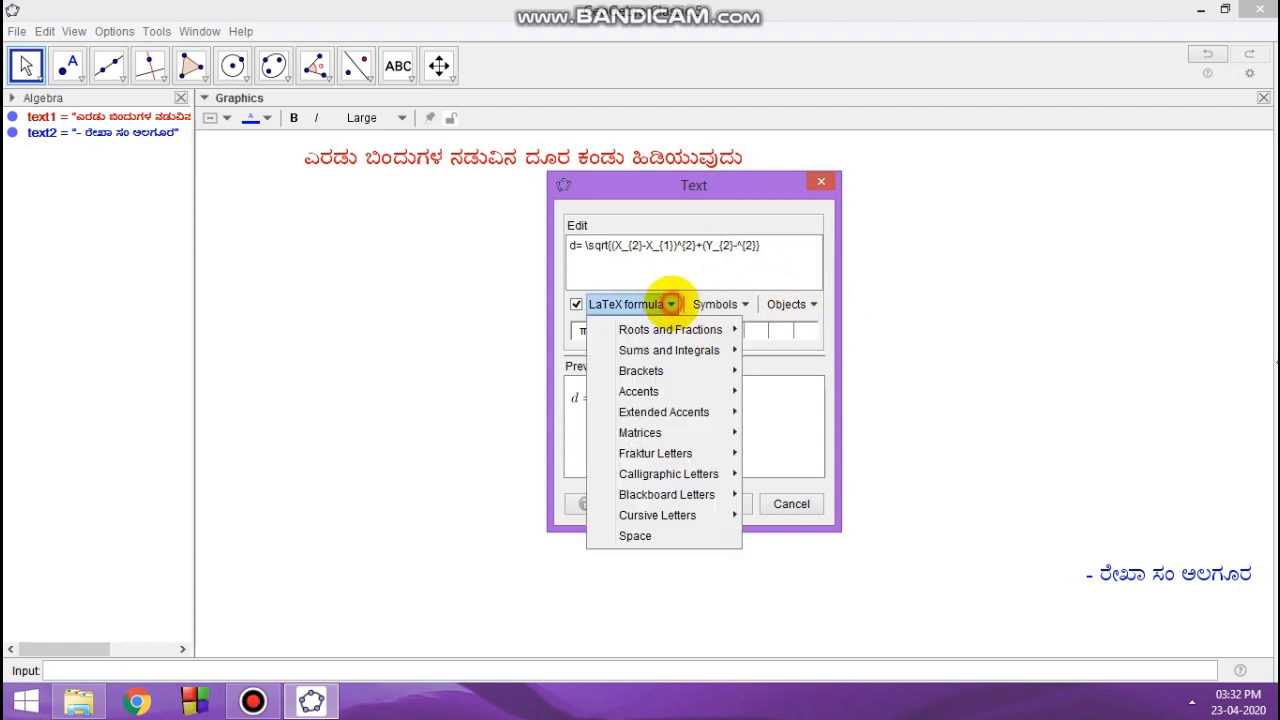
mouse_move(660, 329)
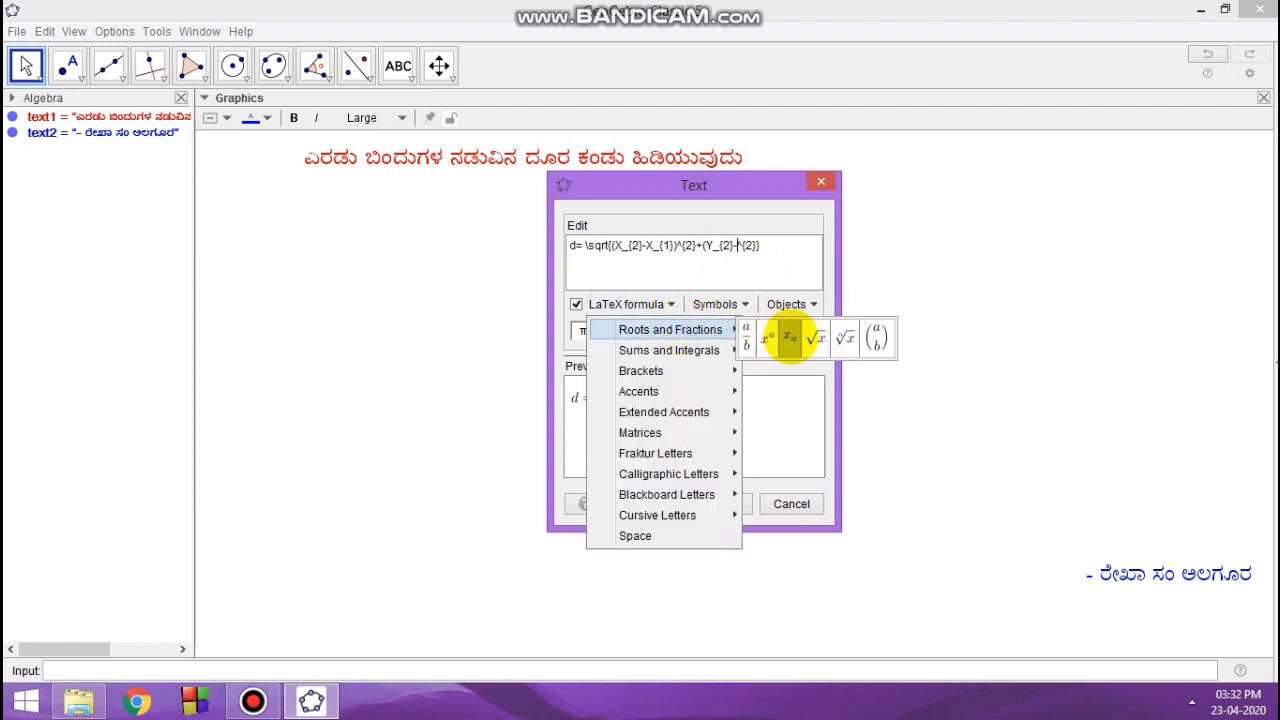
left_click(790, 340)
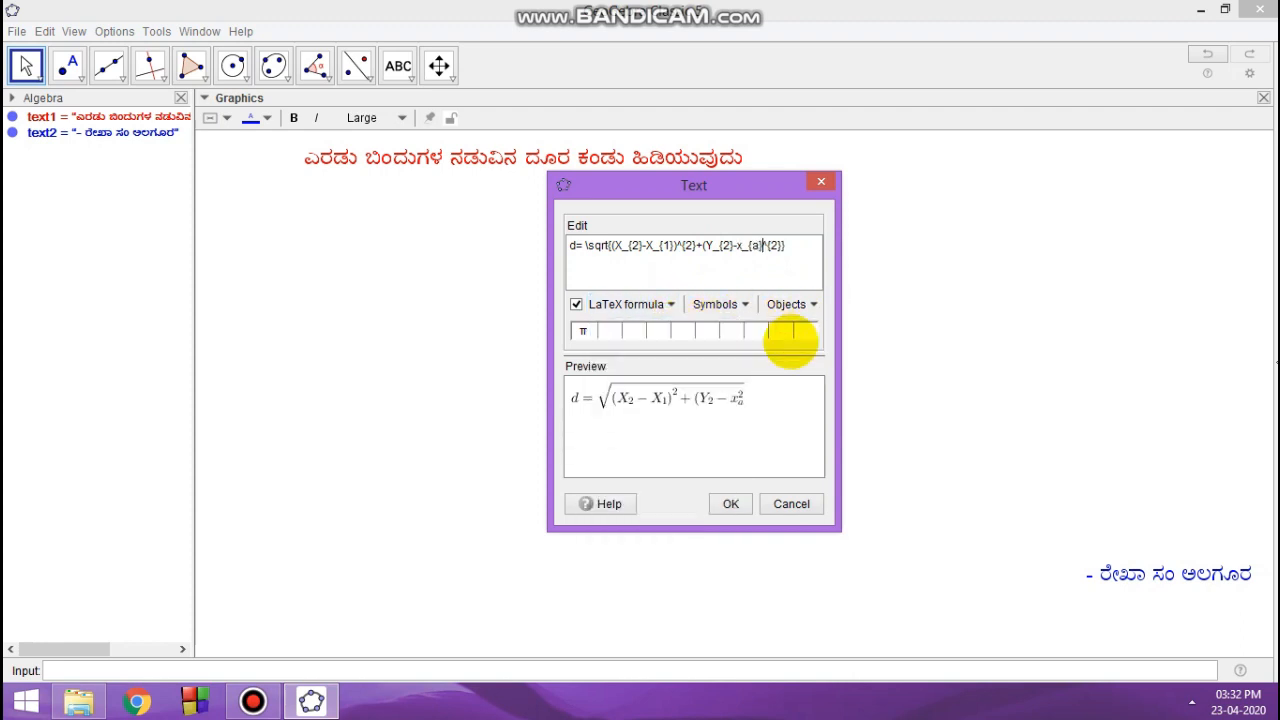
left_click(757, 245)
key("BackSpace")
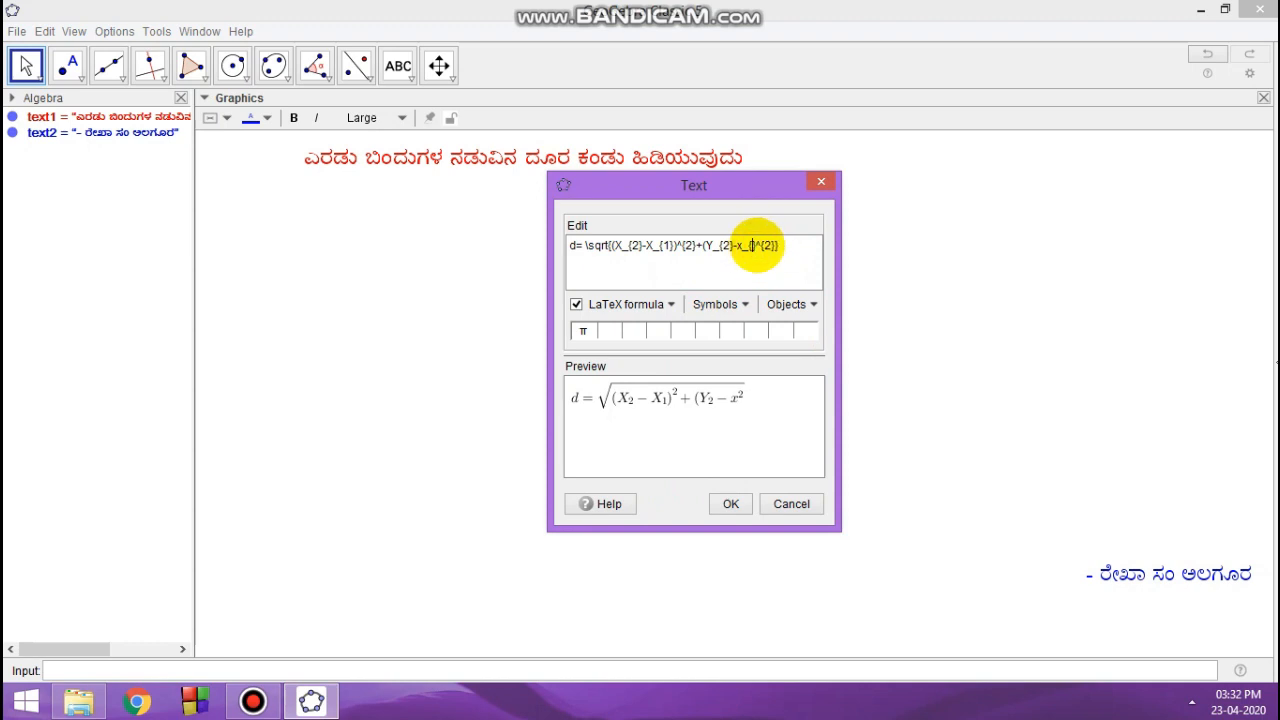
type("1")
left_click(742, 246)
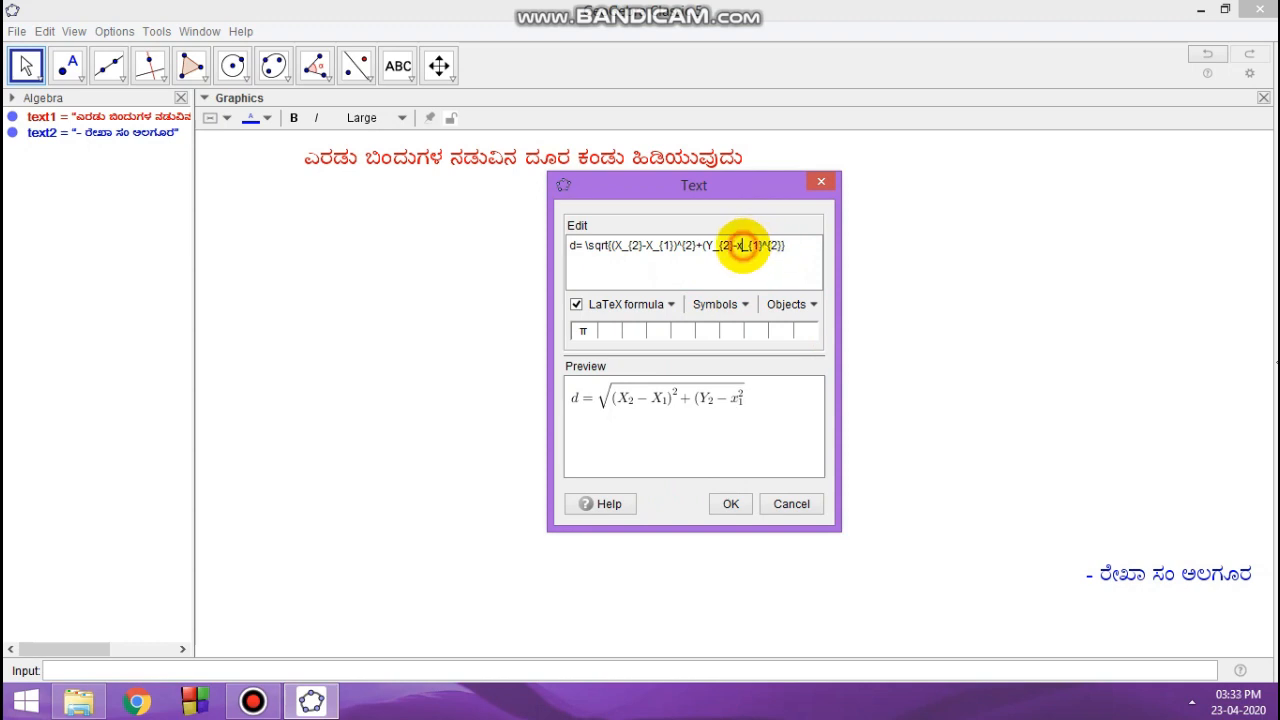
key("BackSpace")
type("Y_{1}")
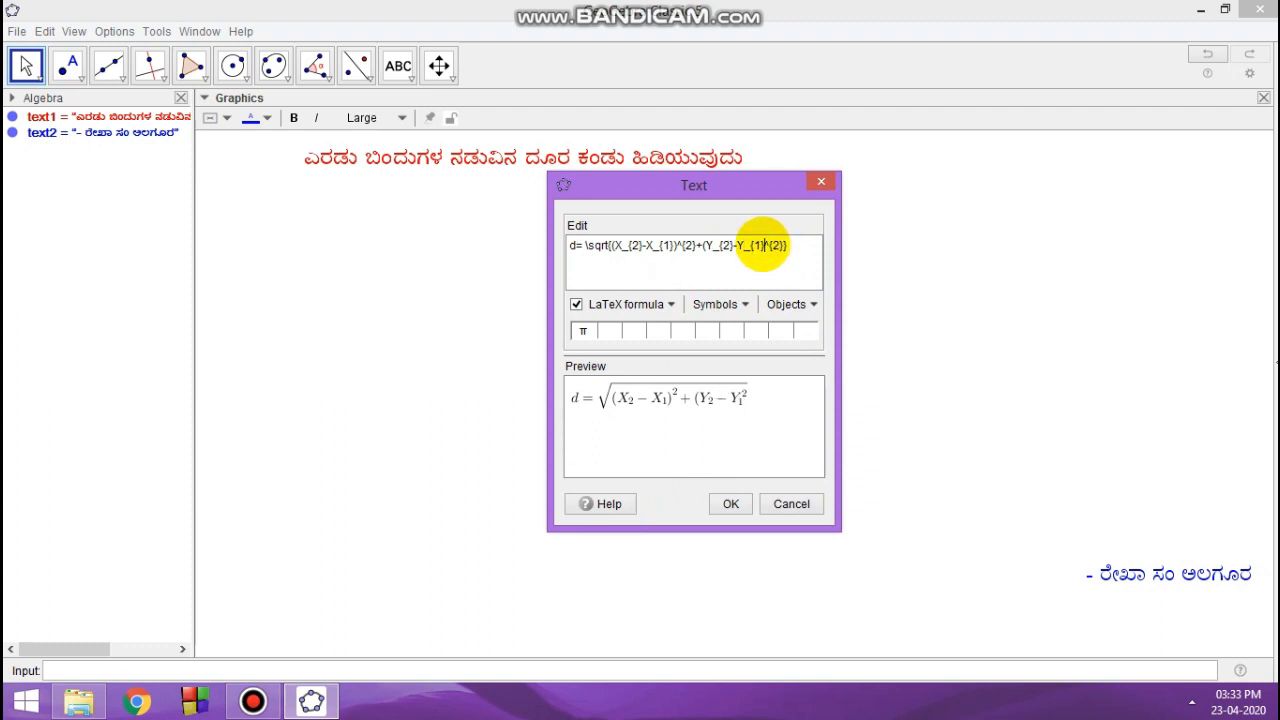
type(")")
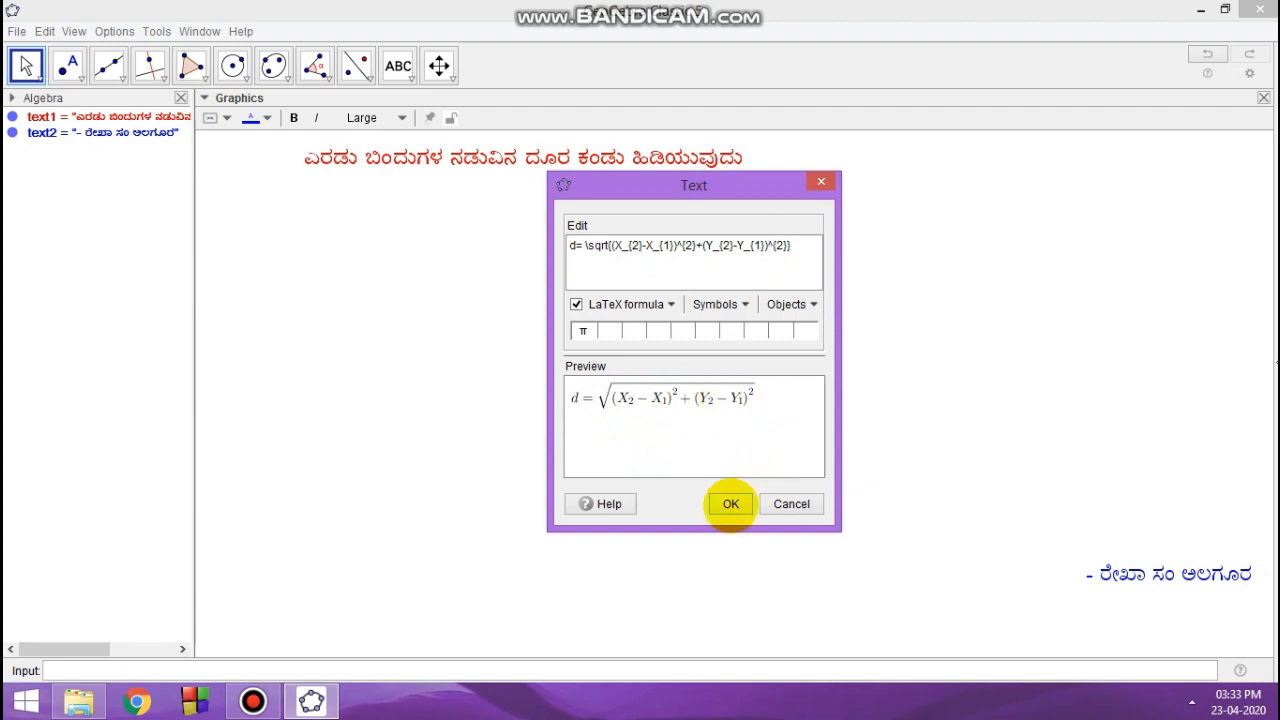
Create the formula text and move it just below the red heading
left_click(731, 503)
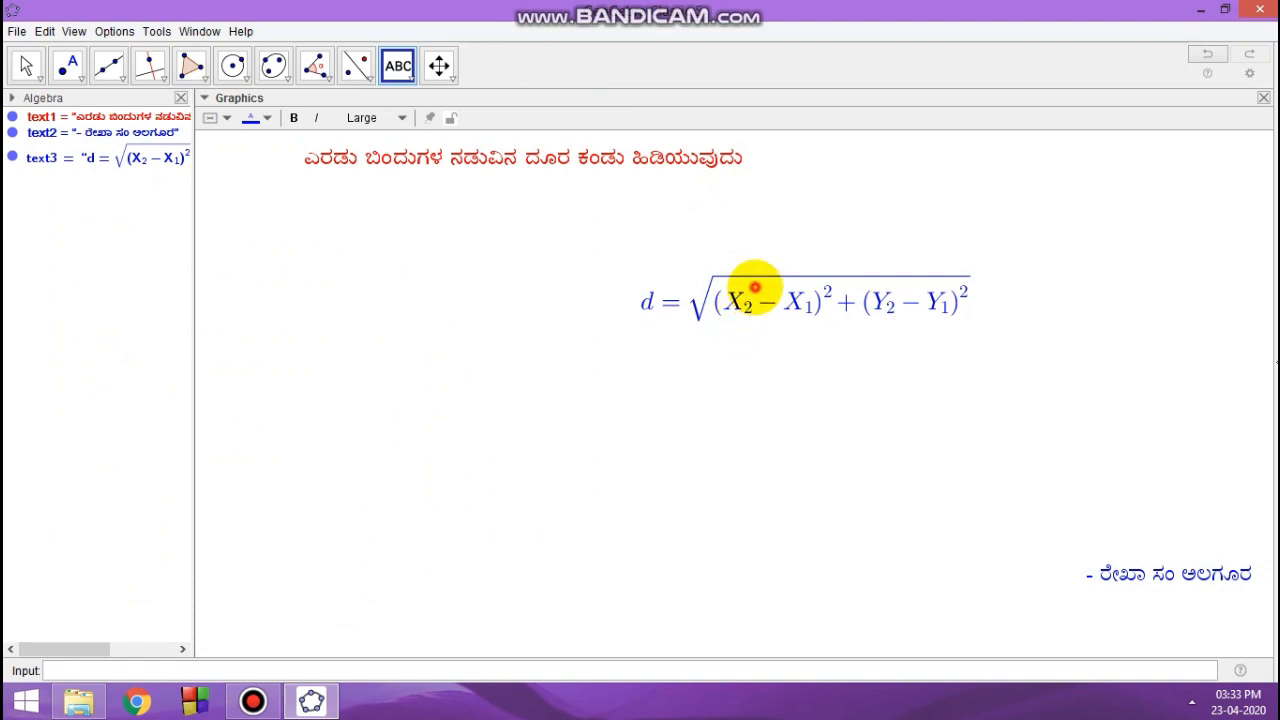
left_click_drag(760, 292, 529, 222)
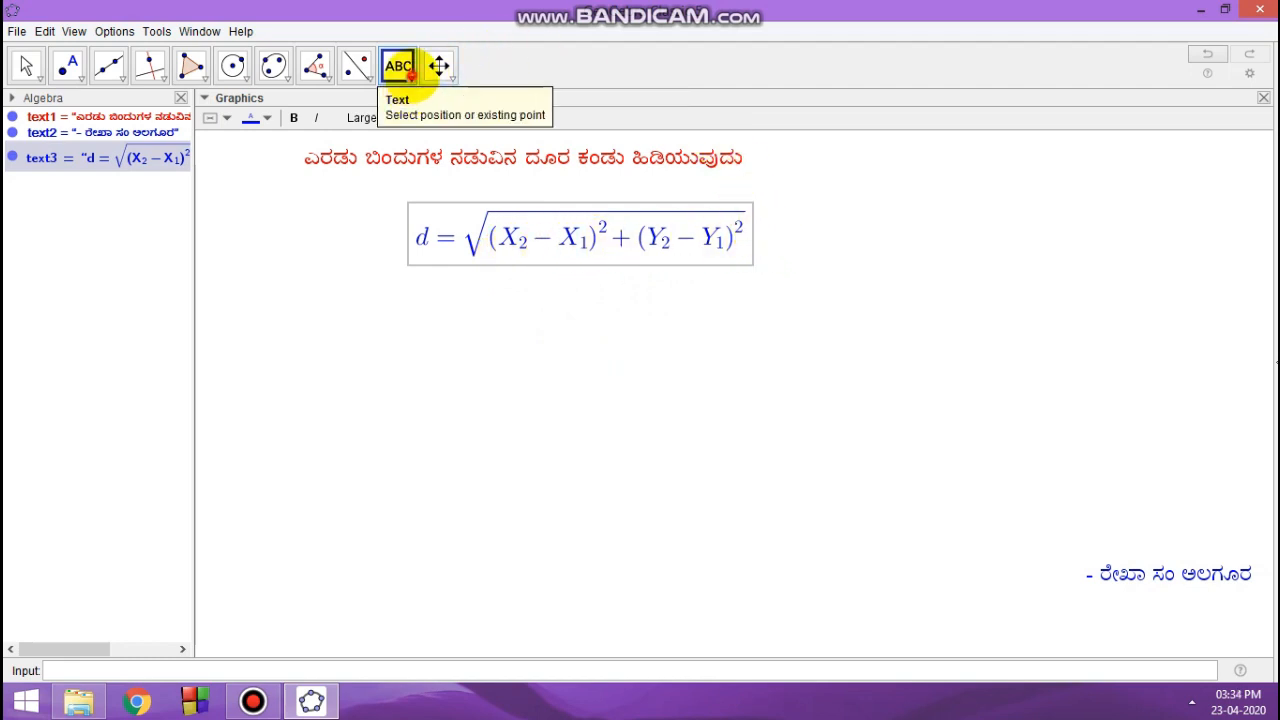
Place a new number slider to the right of the heading in the graphics view and name it x2
left_click(404, 72)
left_click(398, 106)
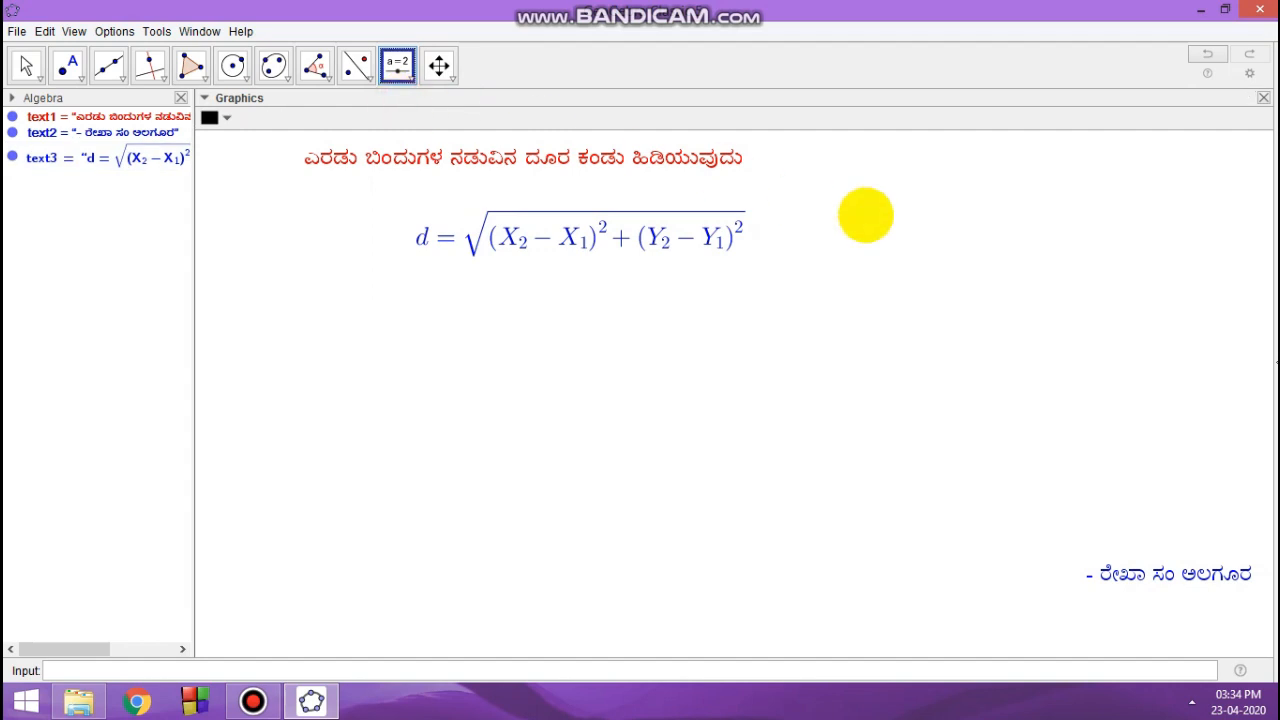
left_click(1051, 156)
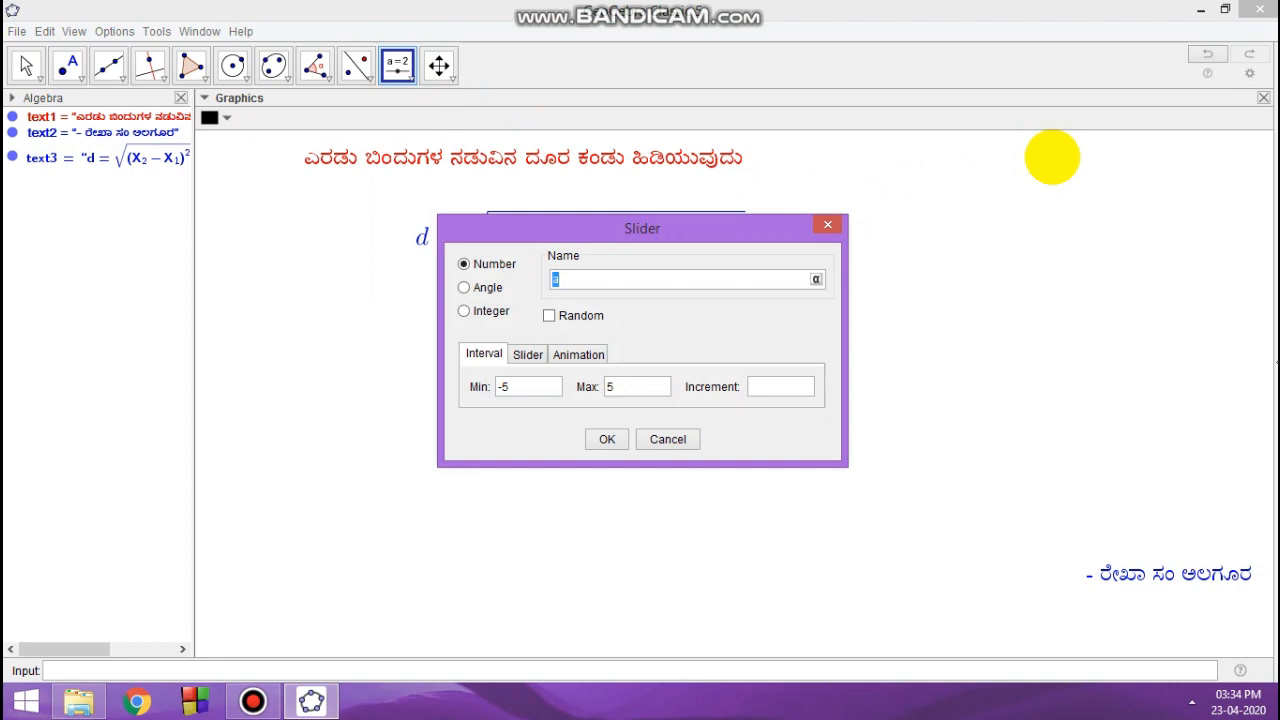
type("x2")
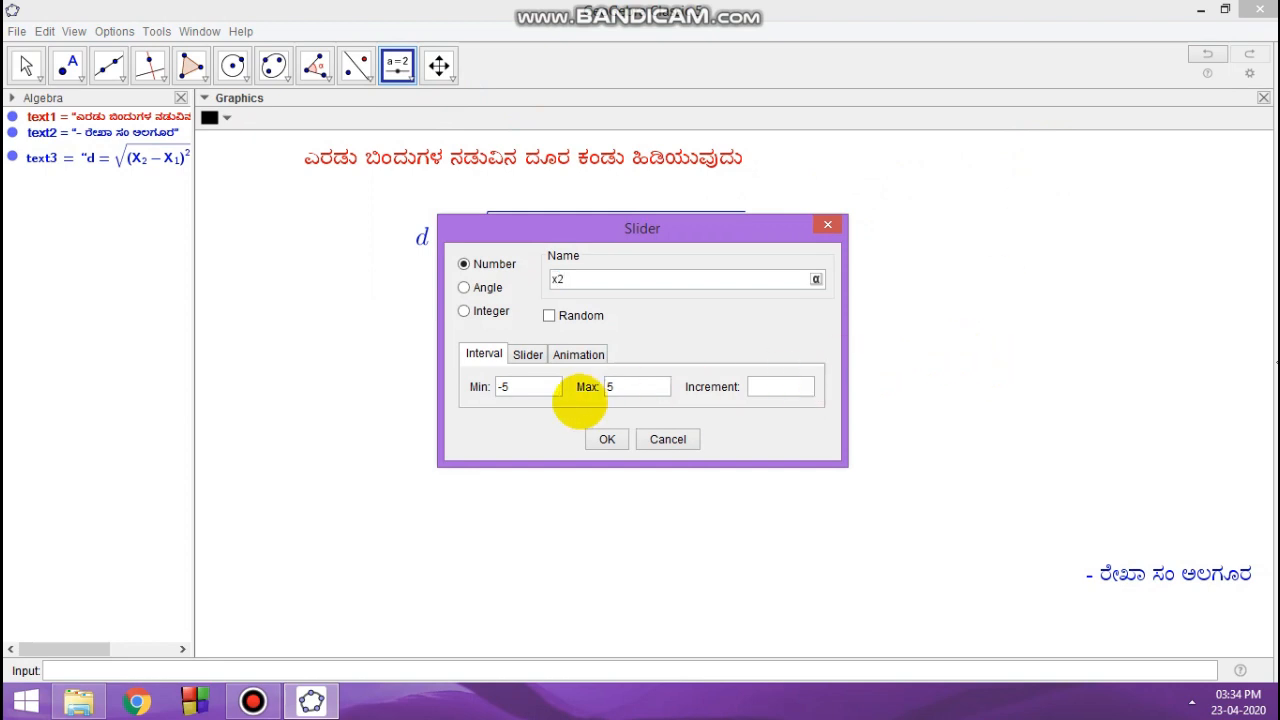
Set the x2 slider's interval from -15 to 15 with increment 1 and create it
left_click(523, 384)
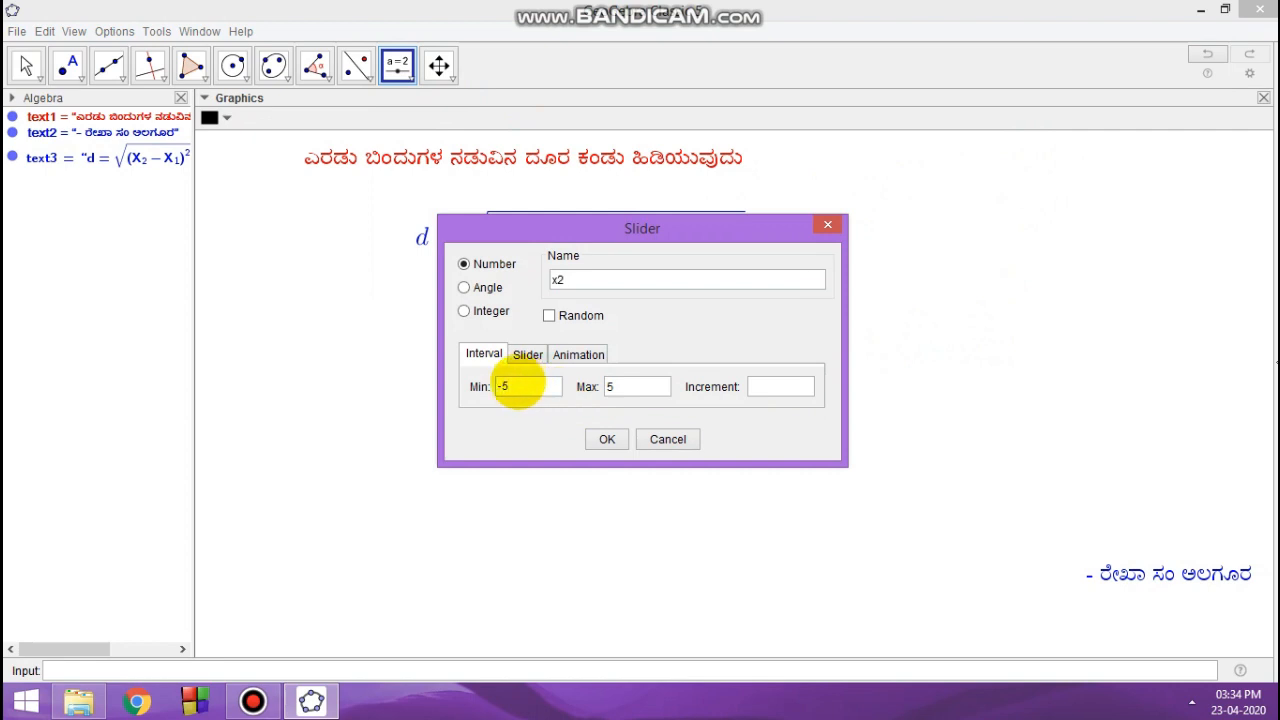
key("BackSpace")
key("BackSpace")
type("-15")
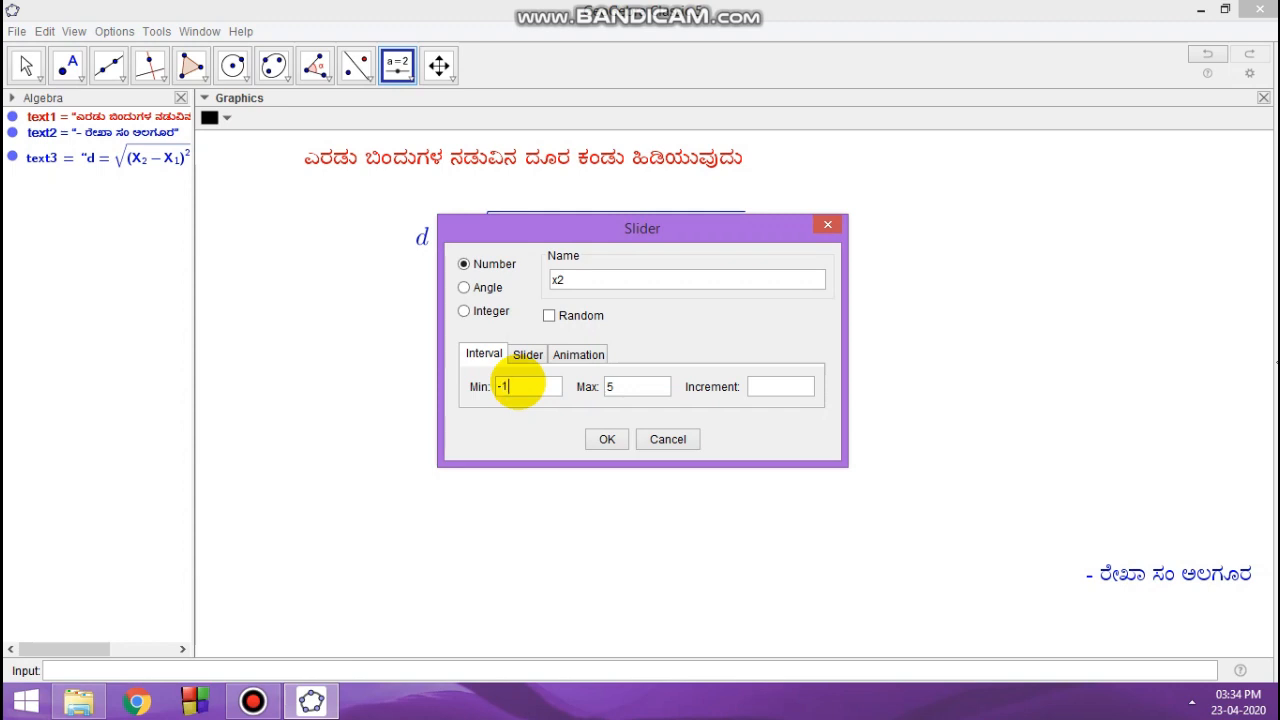
left_click(606, 388)
key("BackSpace")
type("15")
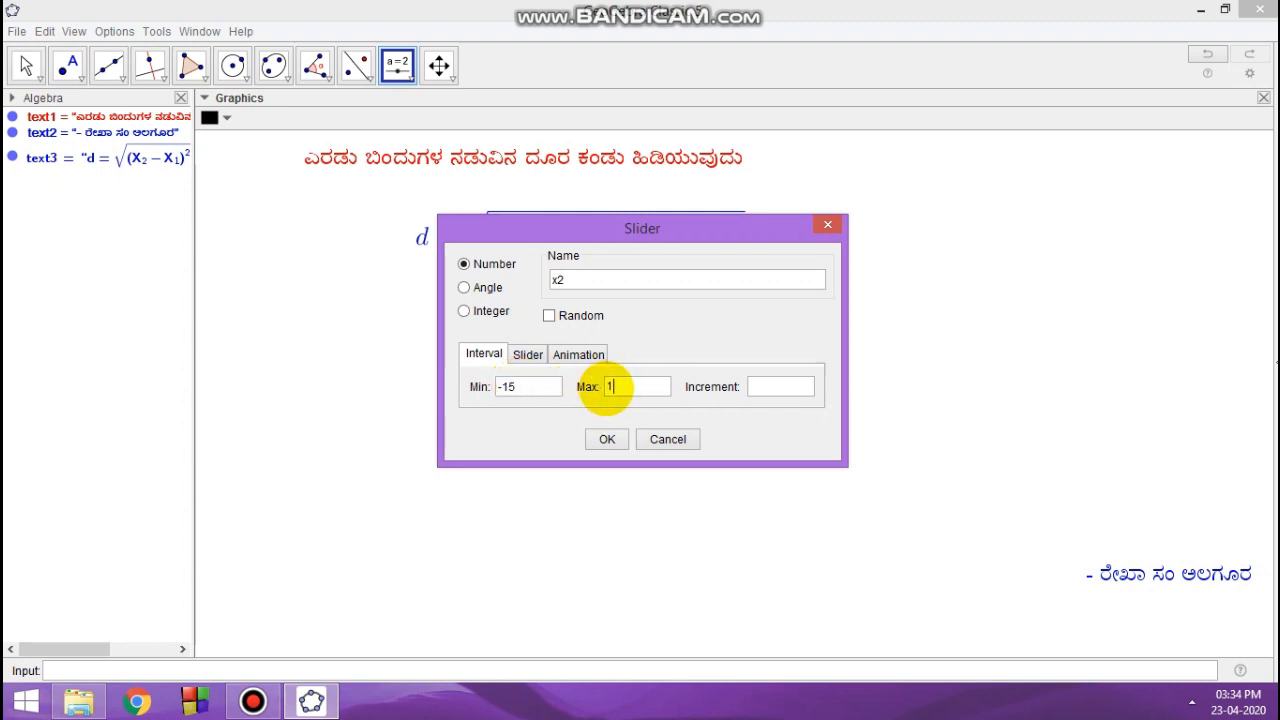
left_click(770, 384)
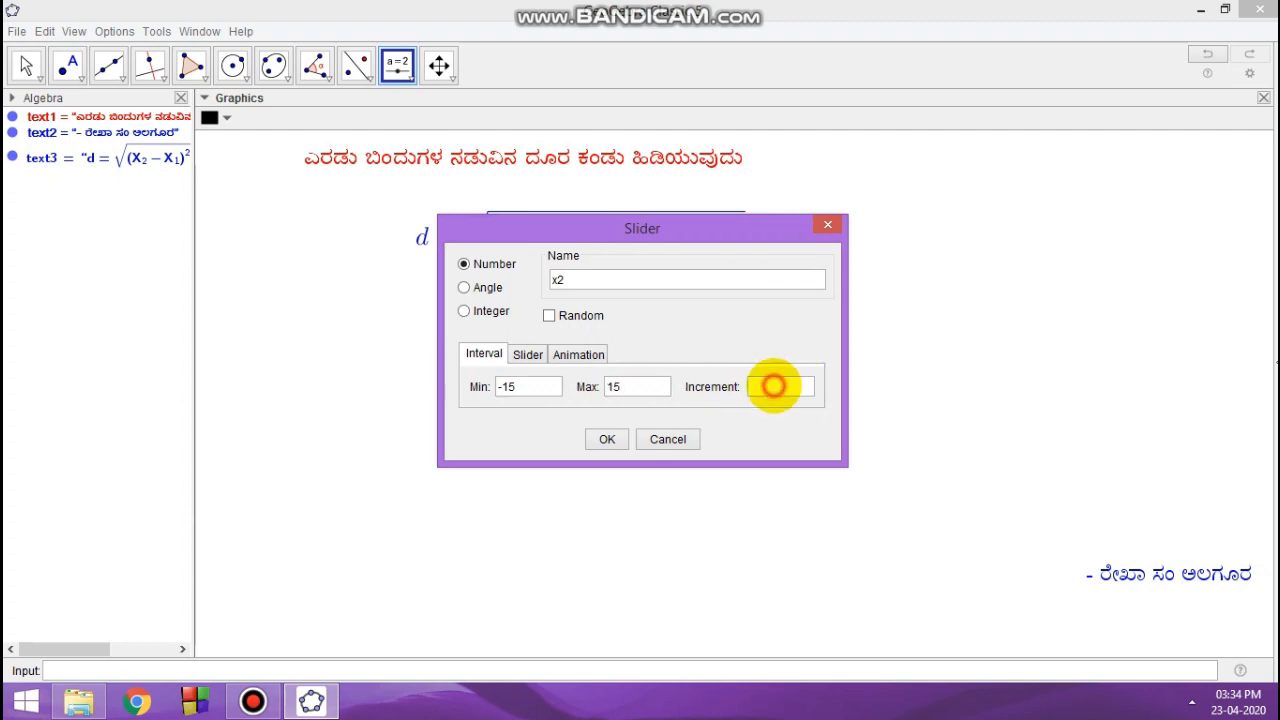
type("1")
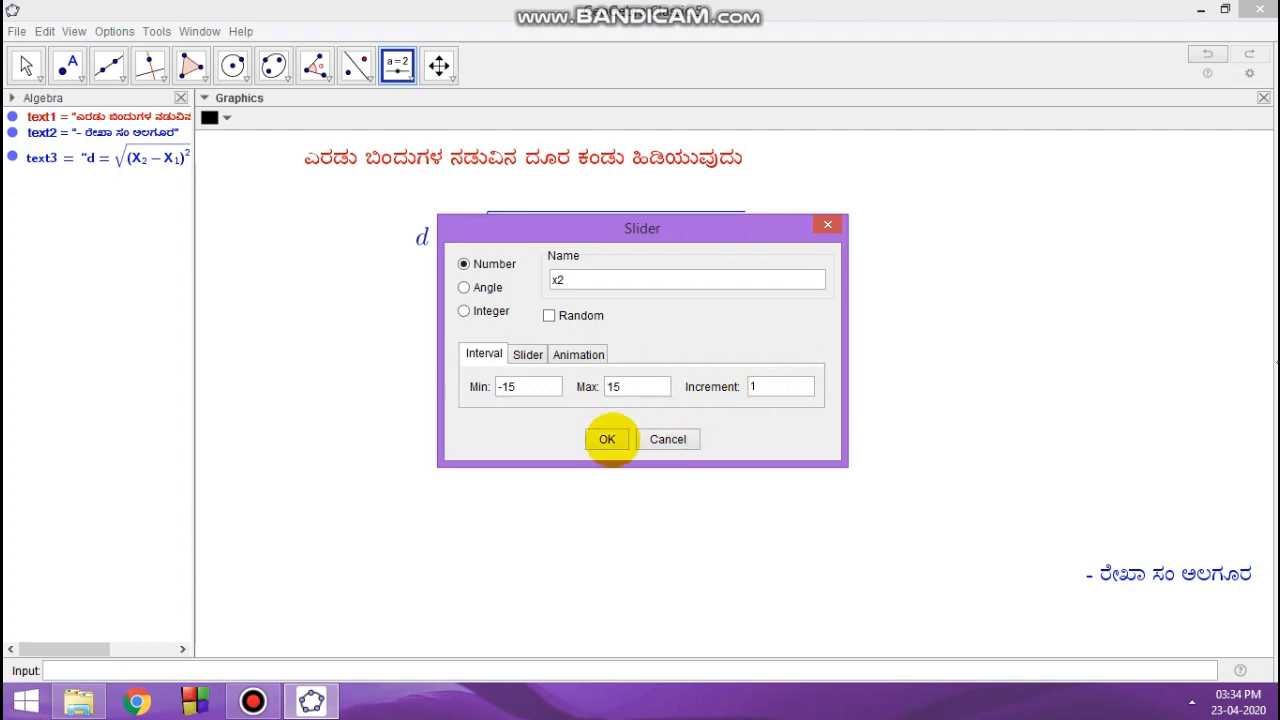
left_click(607, 439)
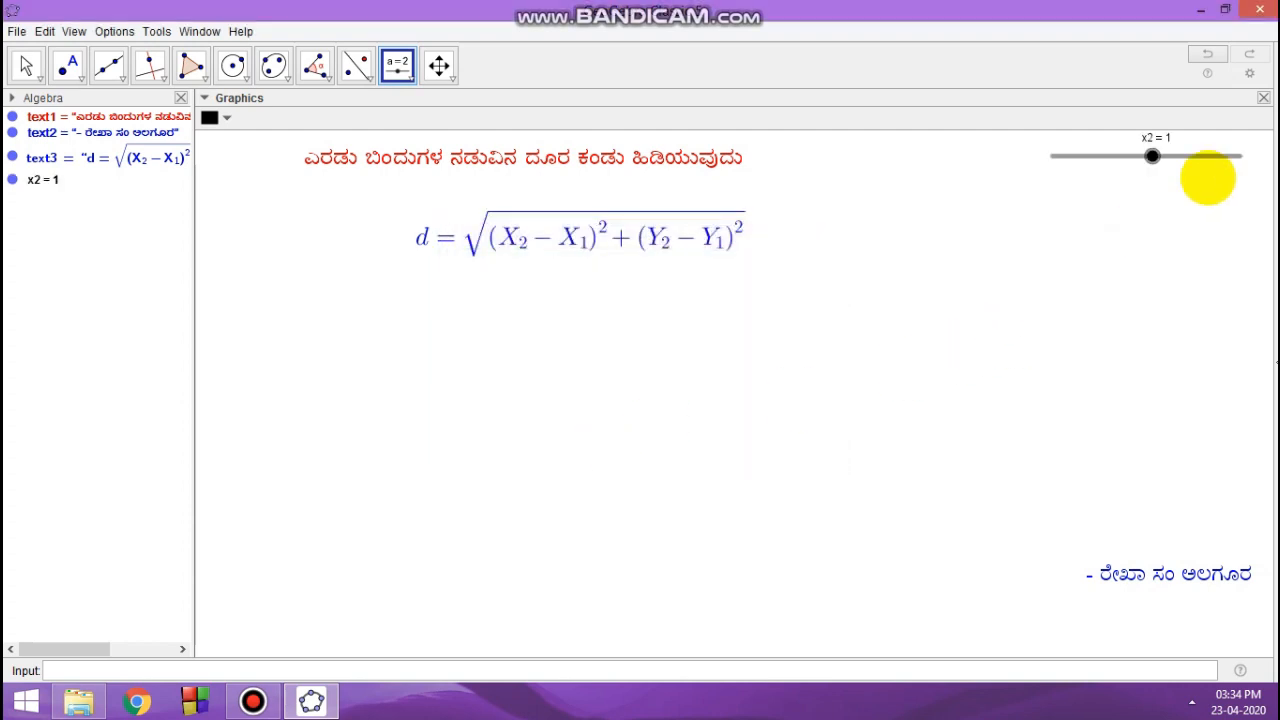
Create a number slider named x1 below the x2 slider, with an interval from -15 to 15
left_click(1140, 195)
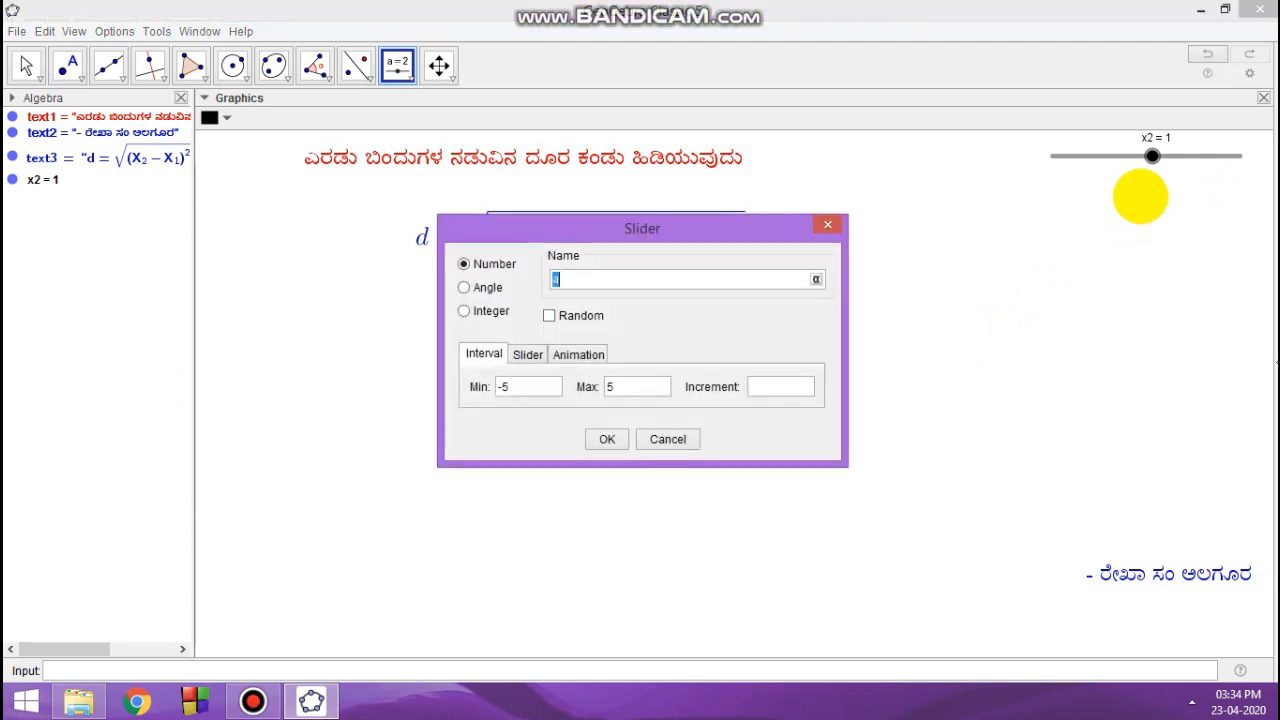
key("BackSpace")
type("x1")
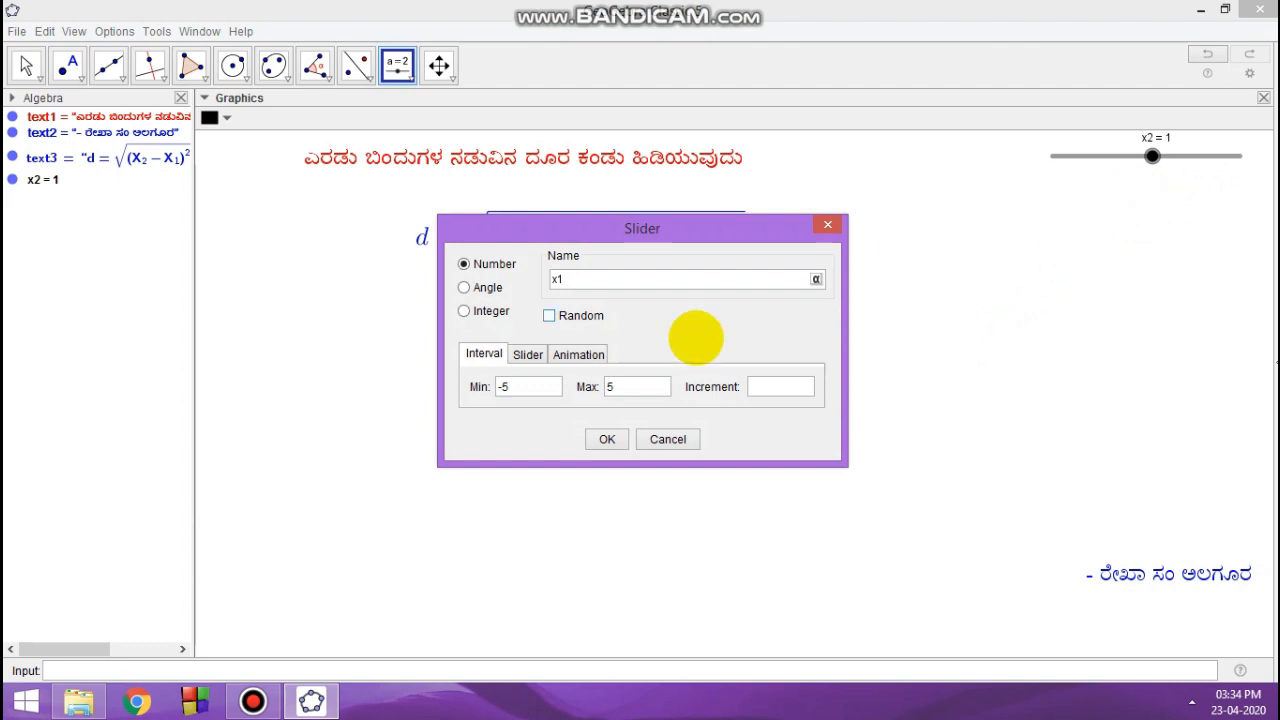
left_click(503, 387)
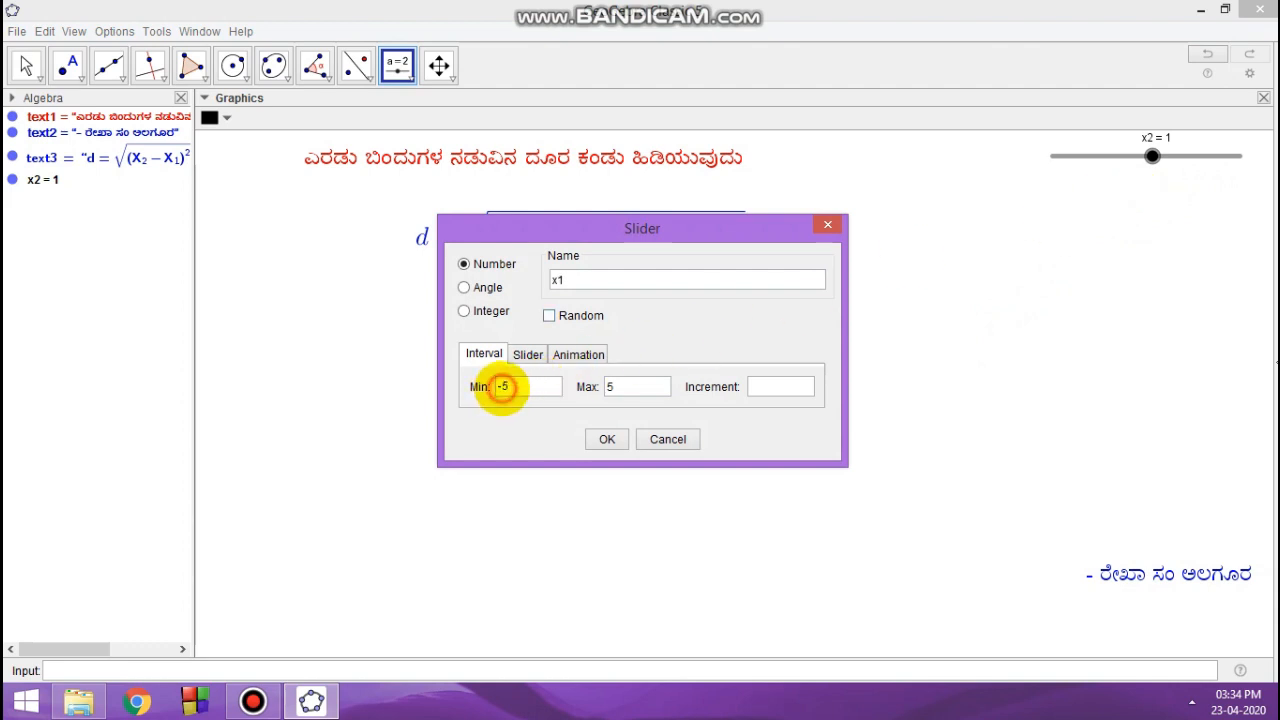
type("1")
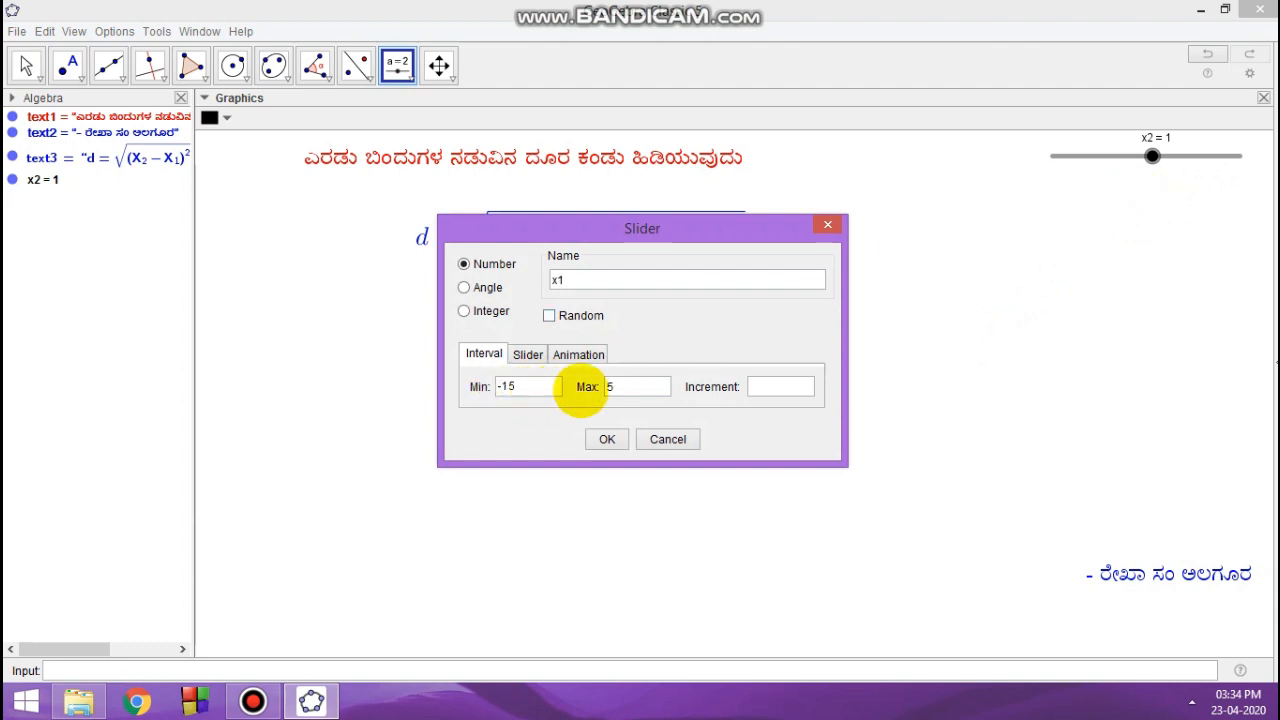
left_click(604, 388)
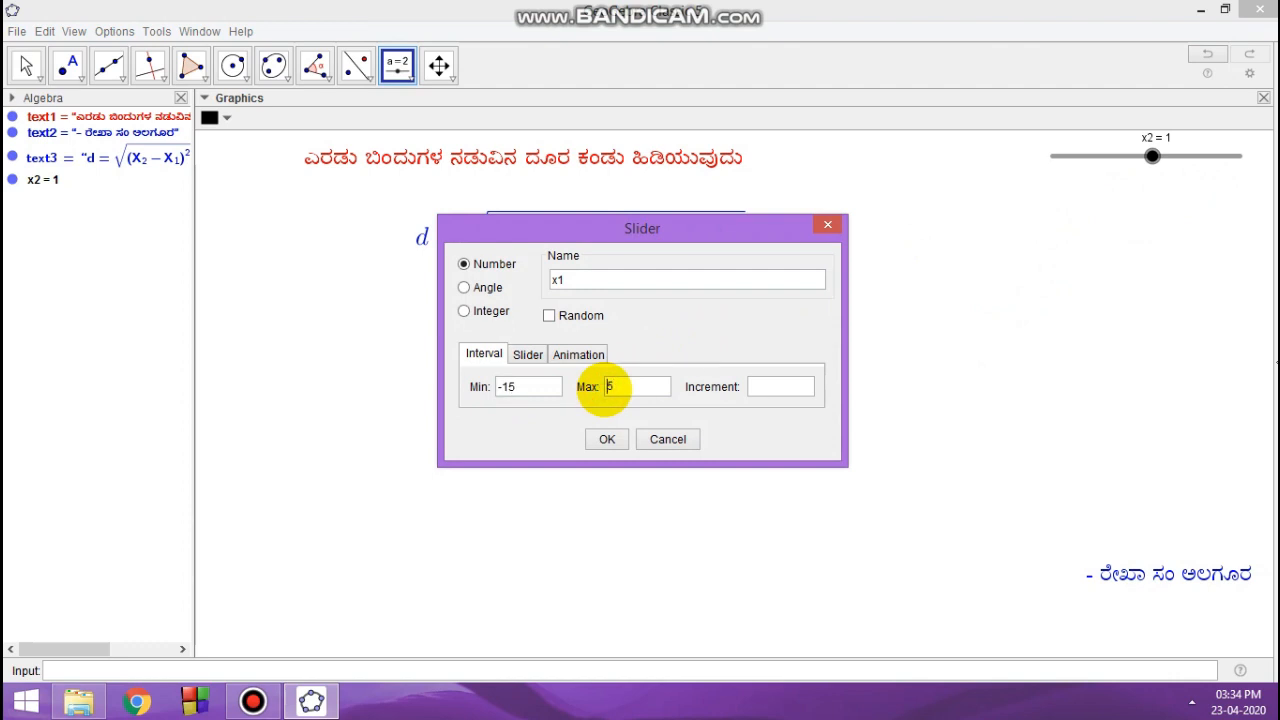
type("1")
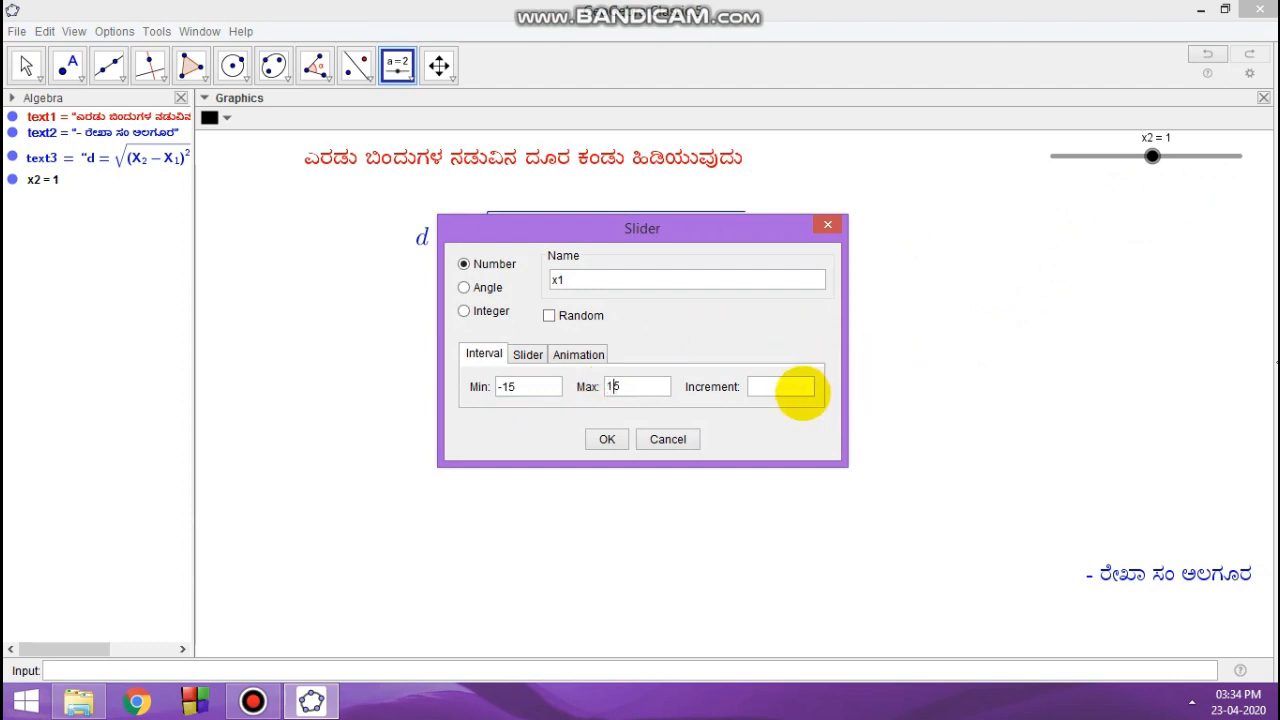
left_click(800, 388)
left_click(607, 439)
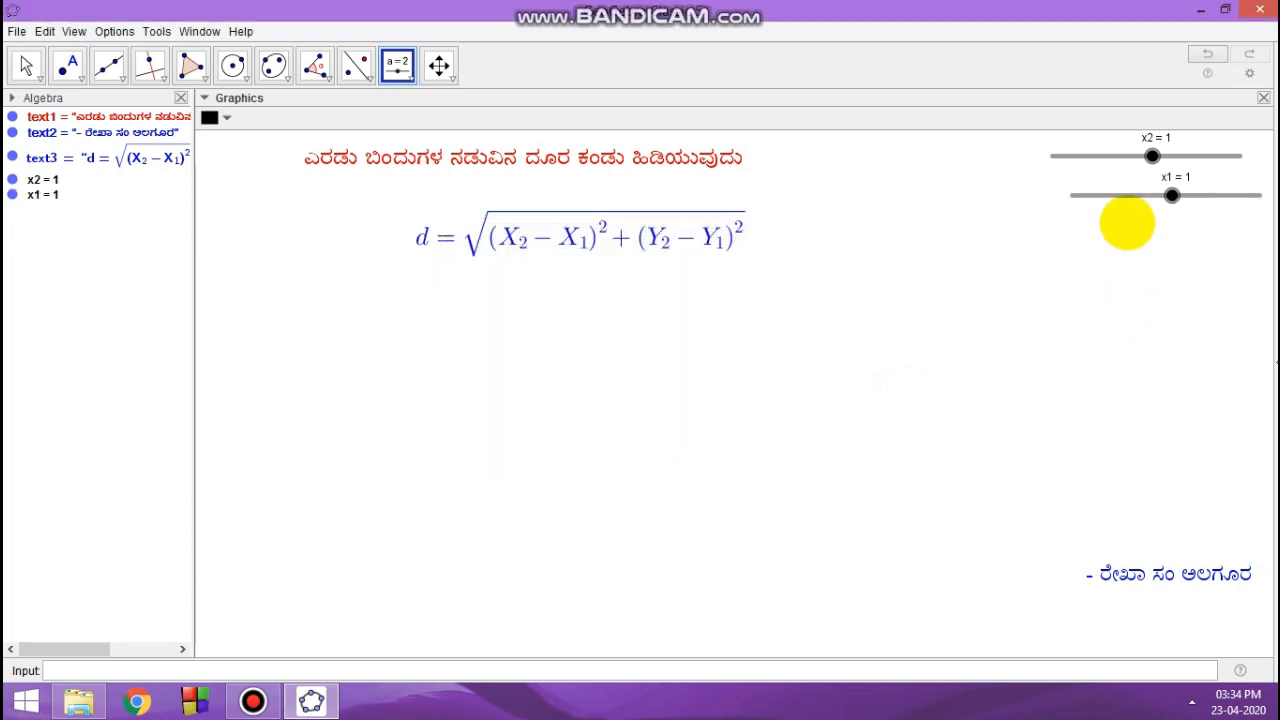
Create a number slider named y2 below the x1 slider, ranging from -15 to 15 with increment 1
left_click(1127, 229)
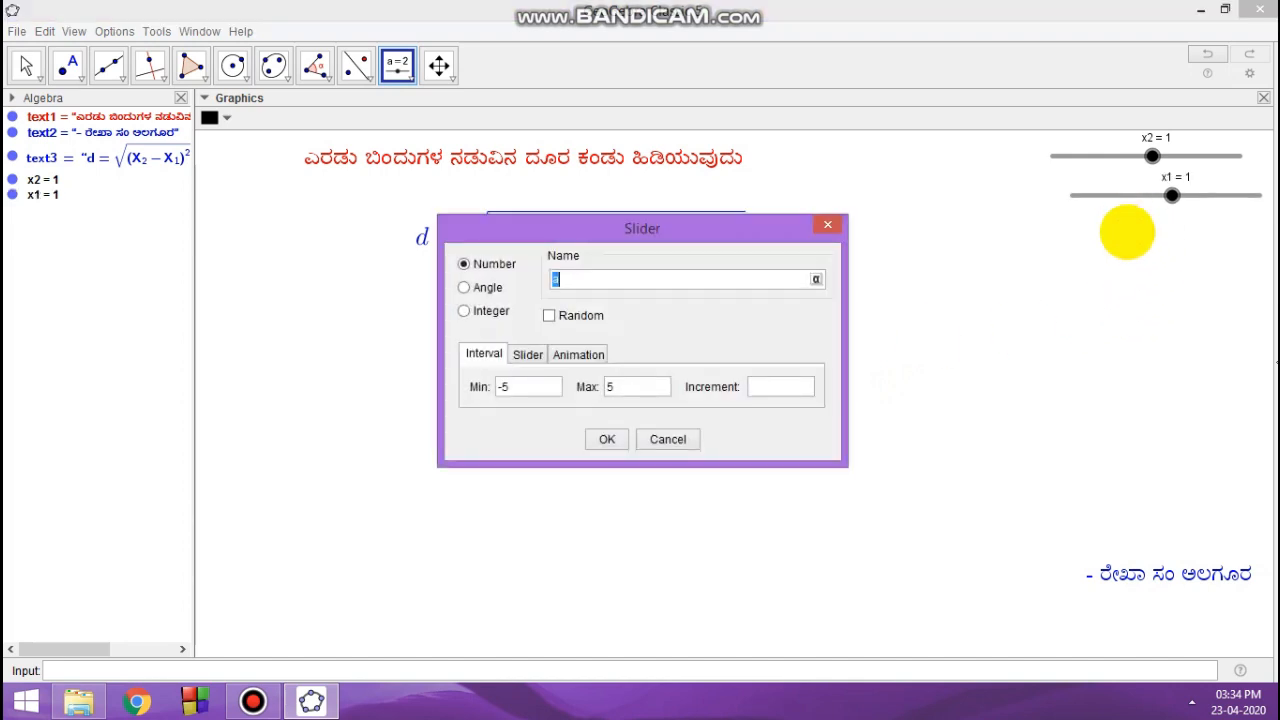
key("BackSpace")
type("y2")
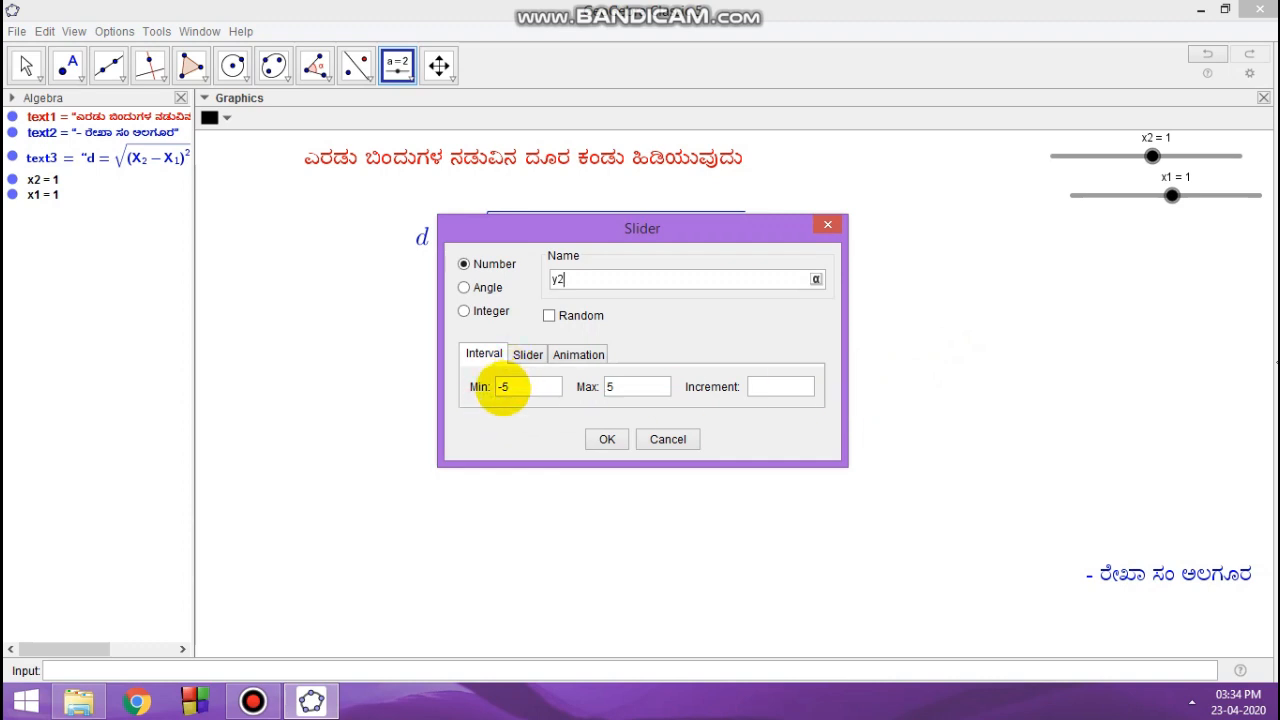
left_click(502, 388)
type("1")
left_click(609, 386)
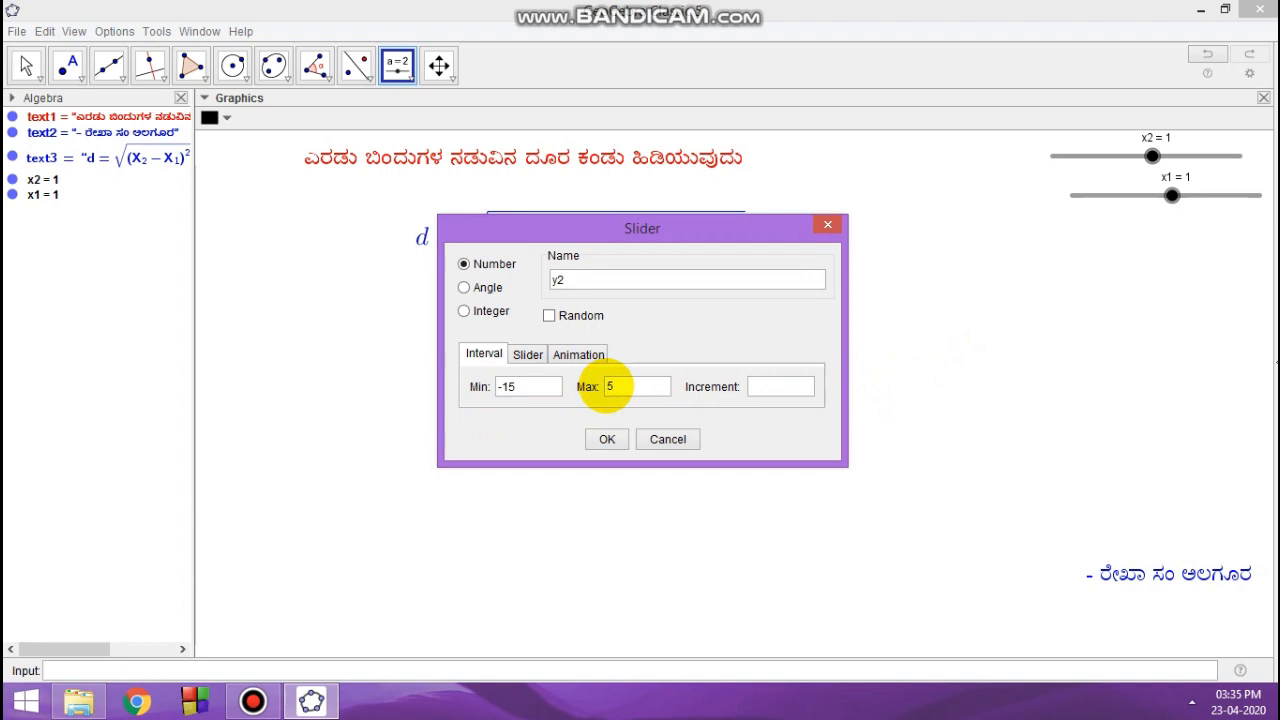
type("1")
left_click(782, 386)
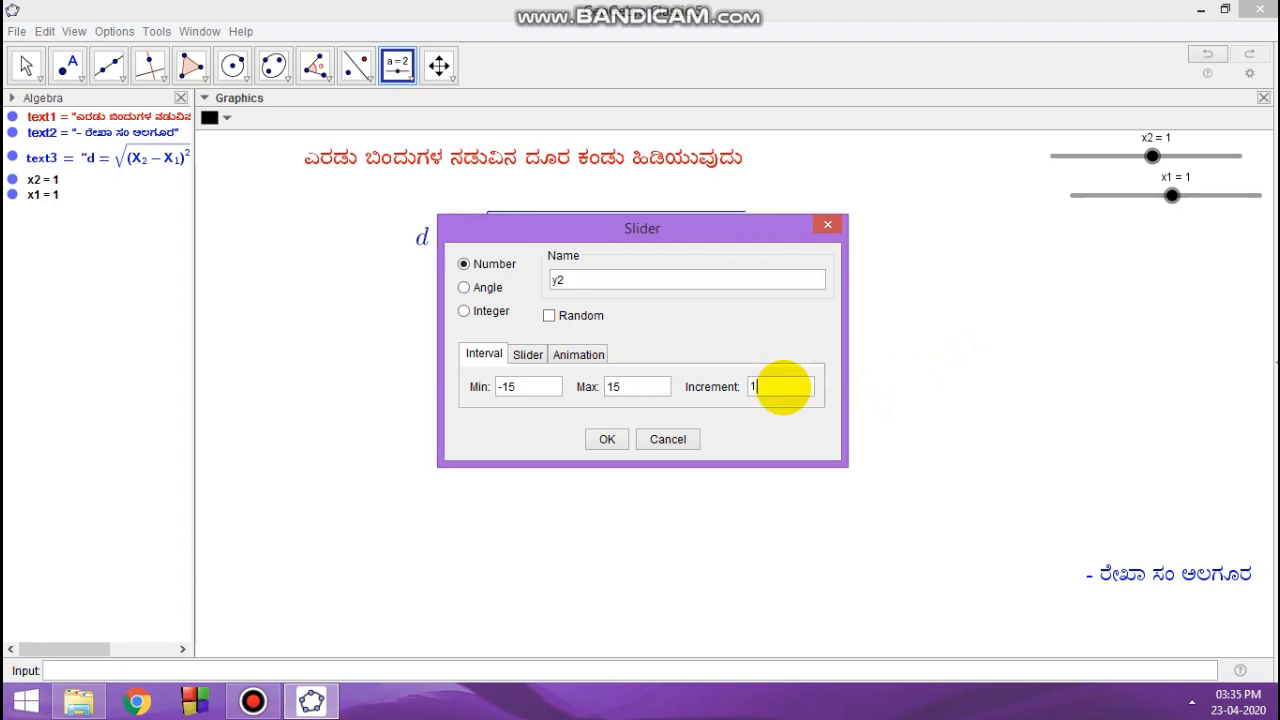
left_click(606, 439)
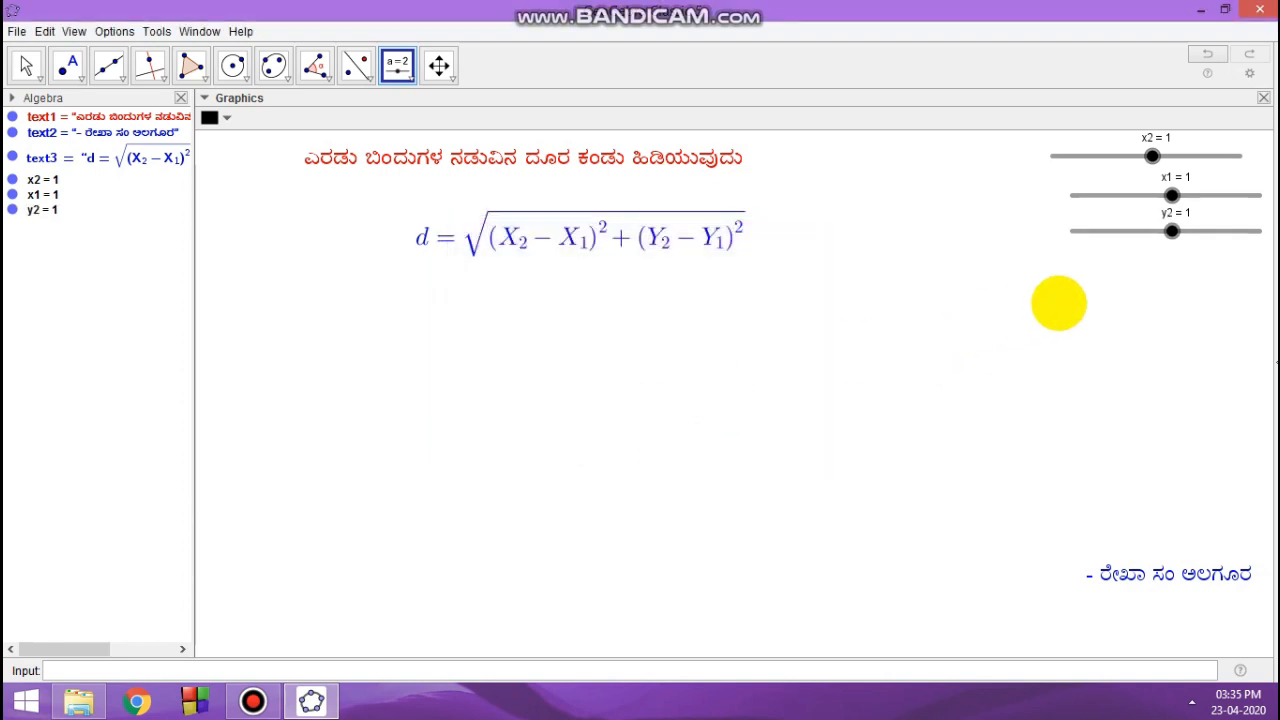
Create a number slider named y1 below the y2 slider, ranging from -15 to 15 with increment 1
left_click(1131, 278)
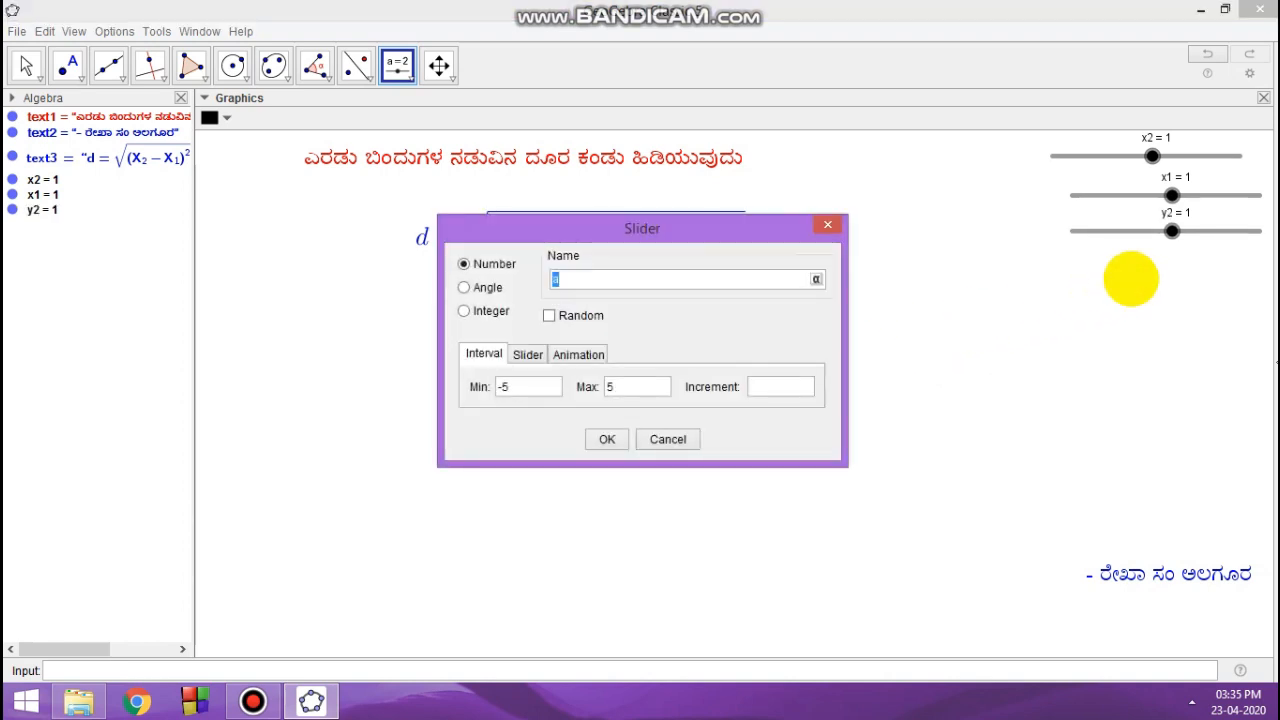
type("y1")
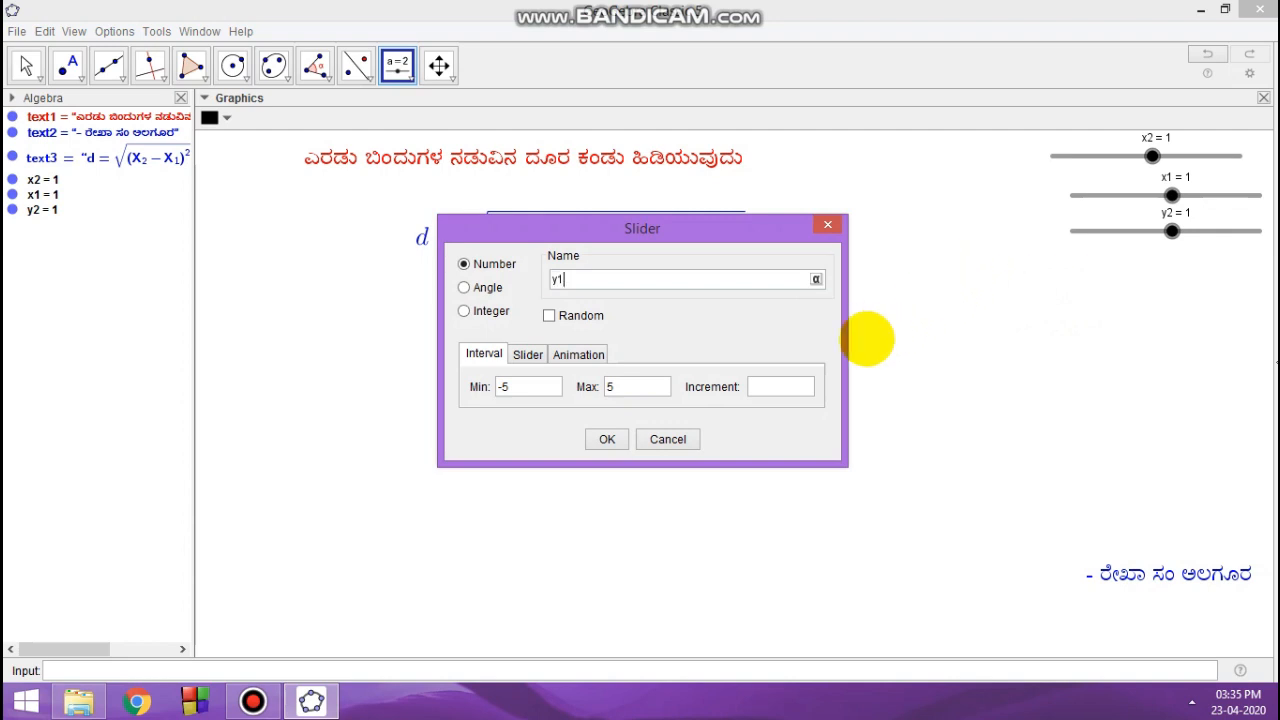
left_click(503, 386)
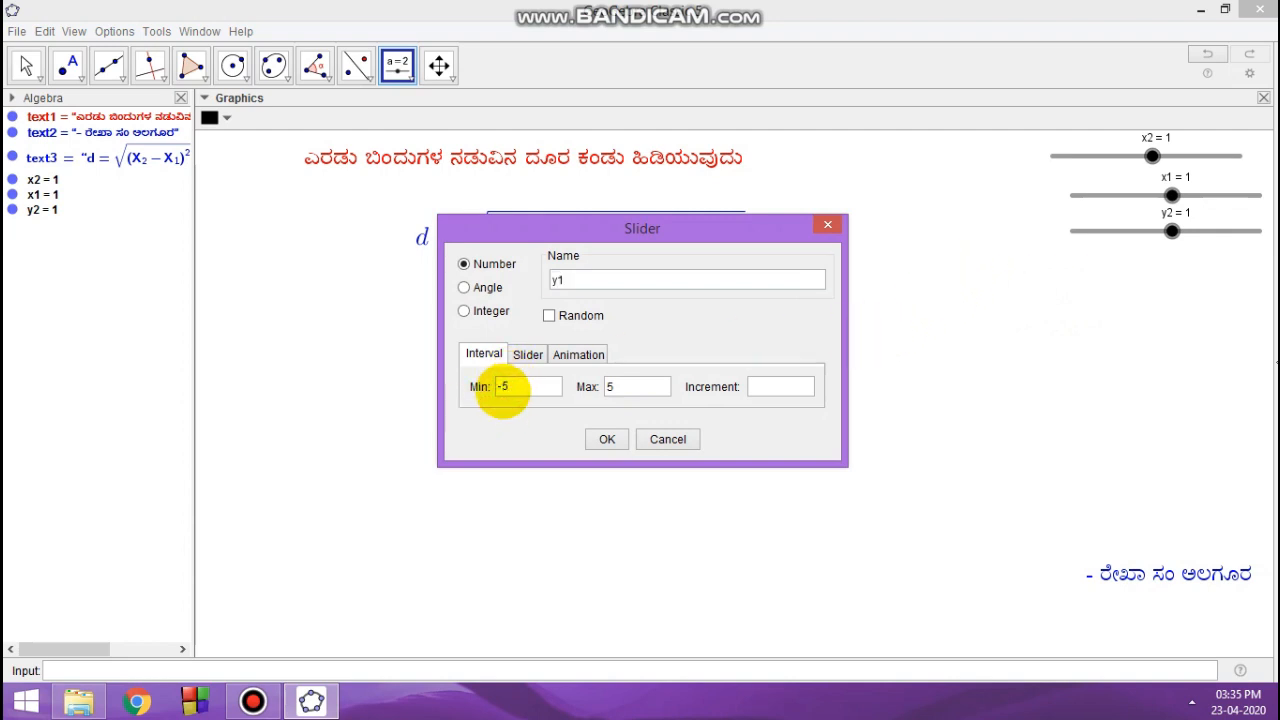
type("1")
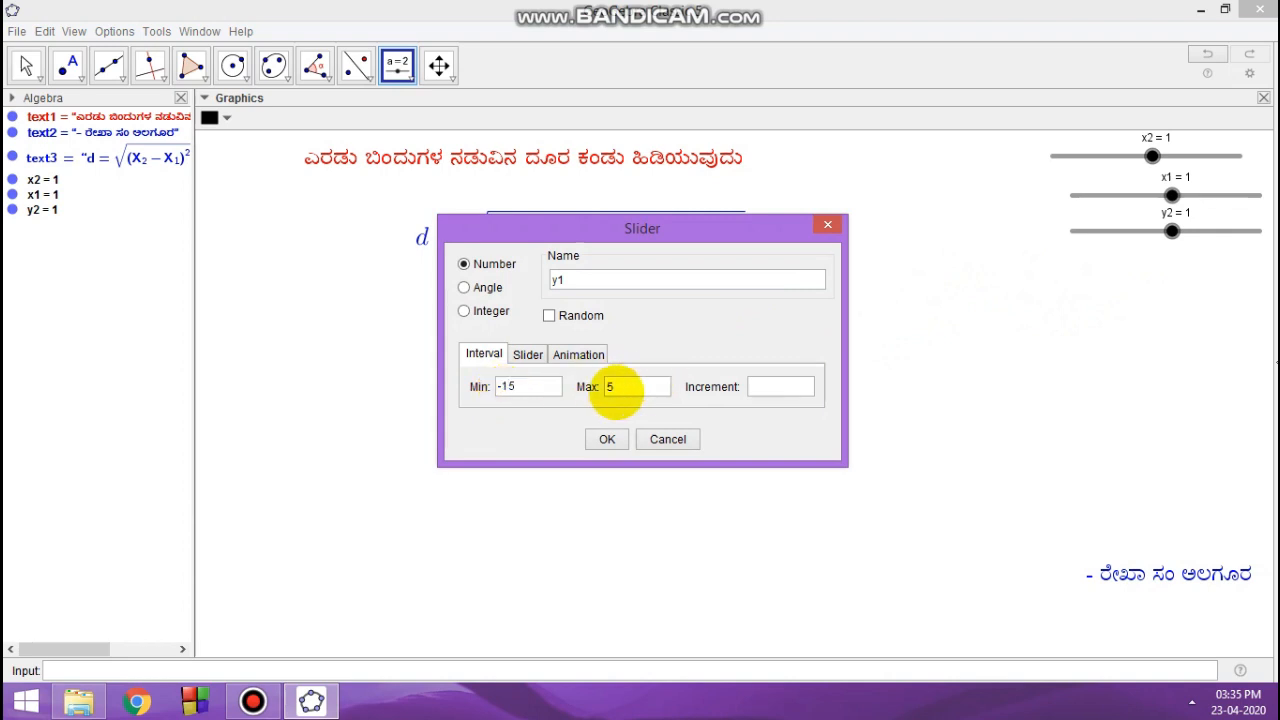
left_click(606, 388)
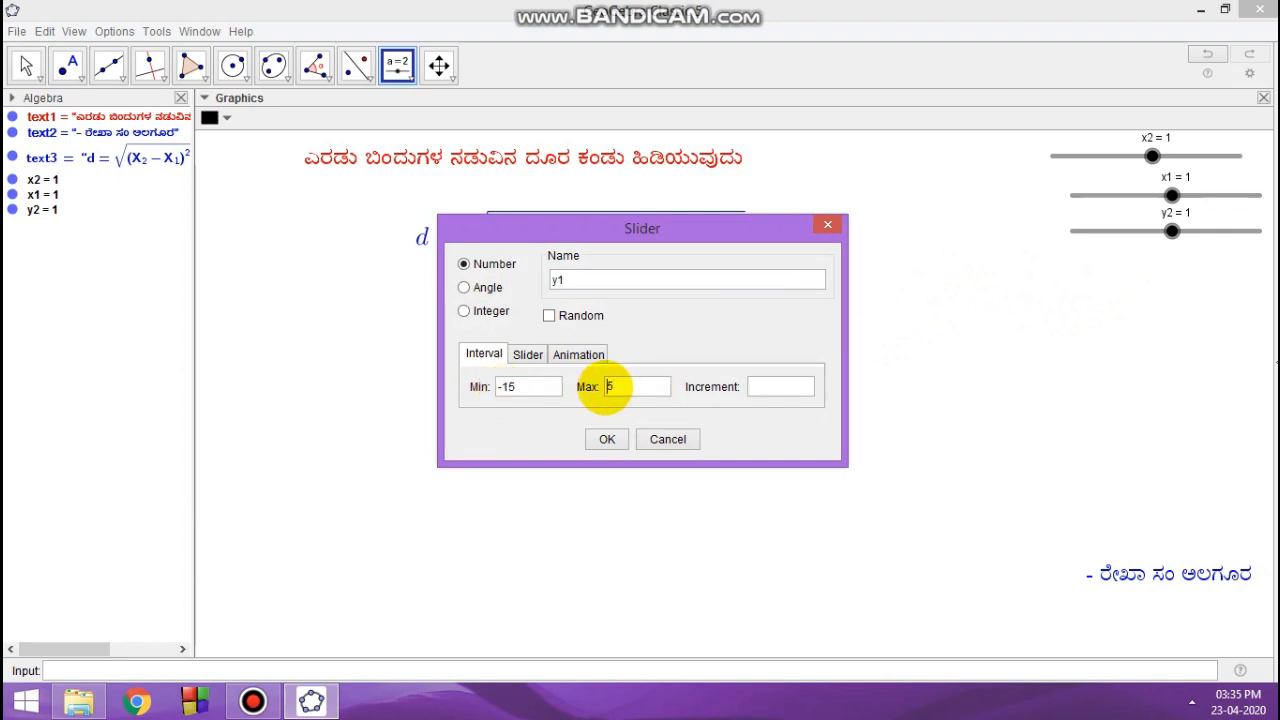
type("1")
left_click(755, 386)
type("1")
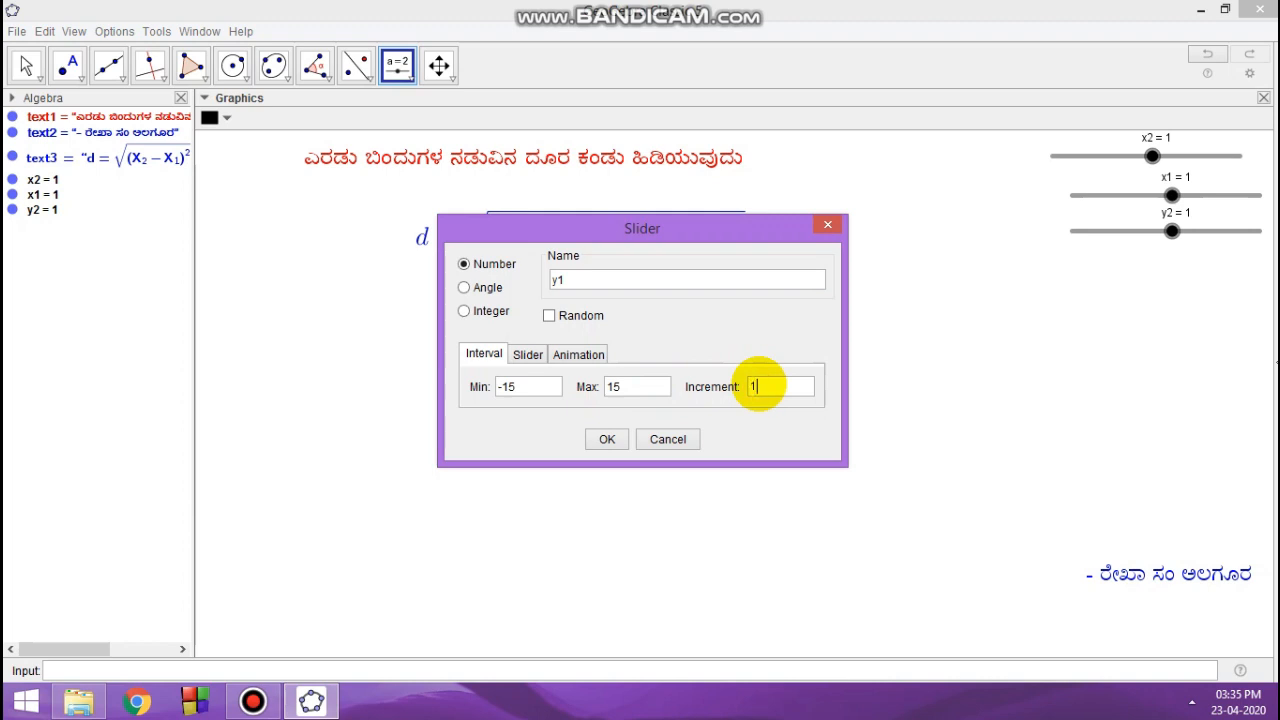
left_click(607, 439)
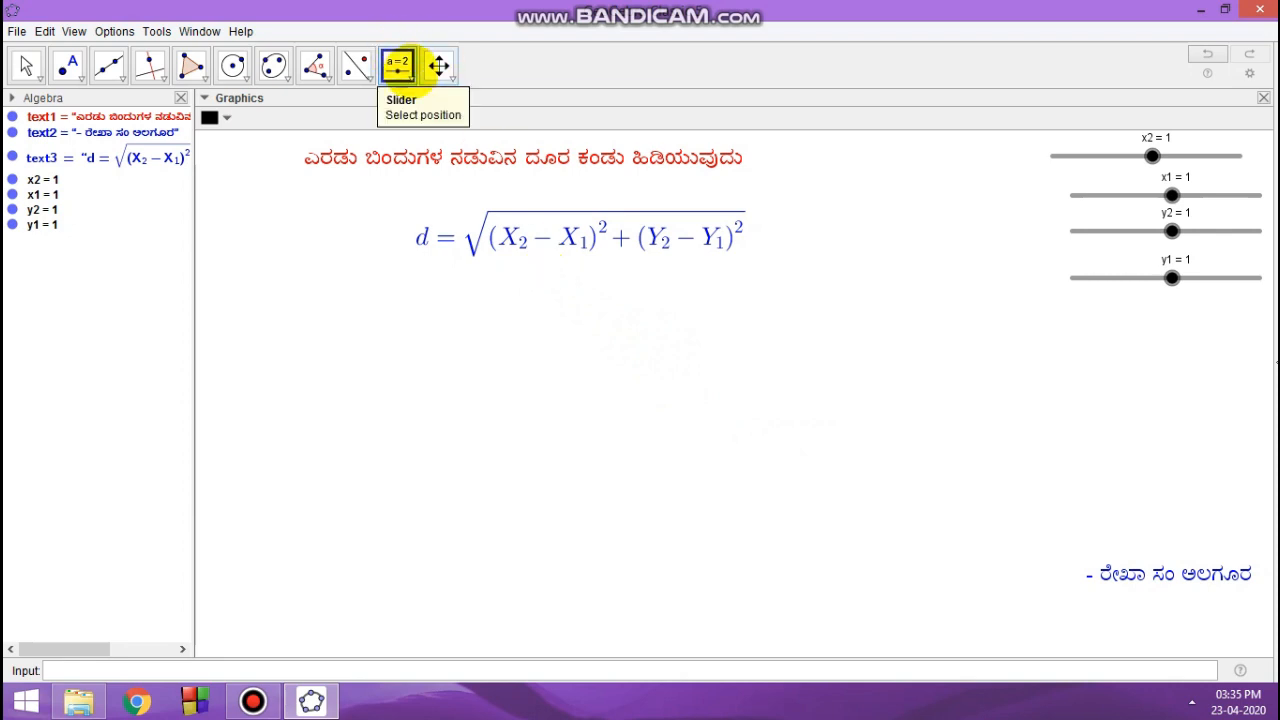
Start a new text object below the distance formula, enter =$ and enable LaTeX formula rendering
left_click(410, 78)
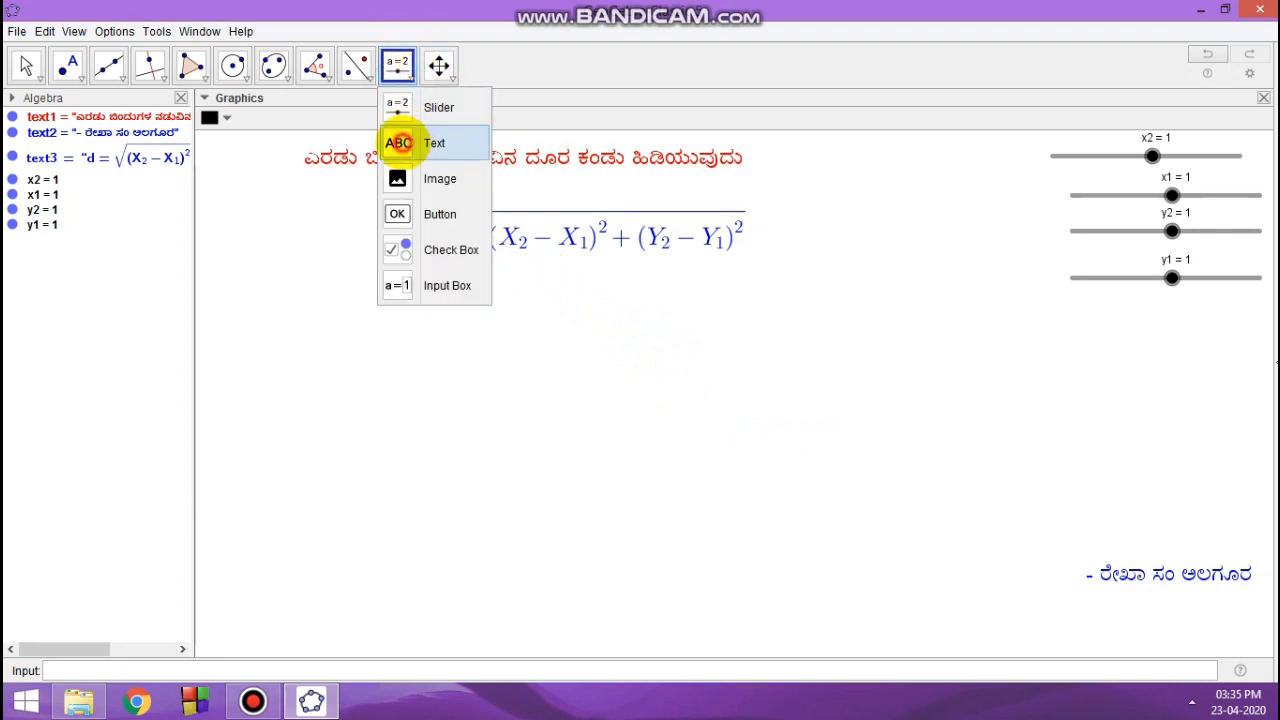
left_click(400, 143)
left_click(553, 318)
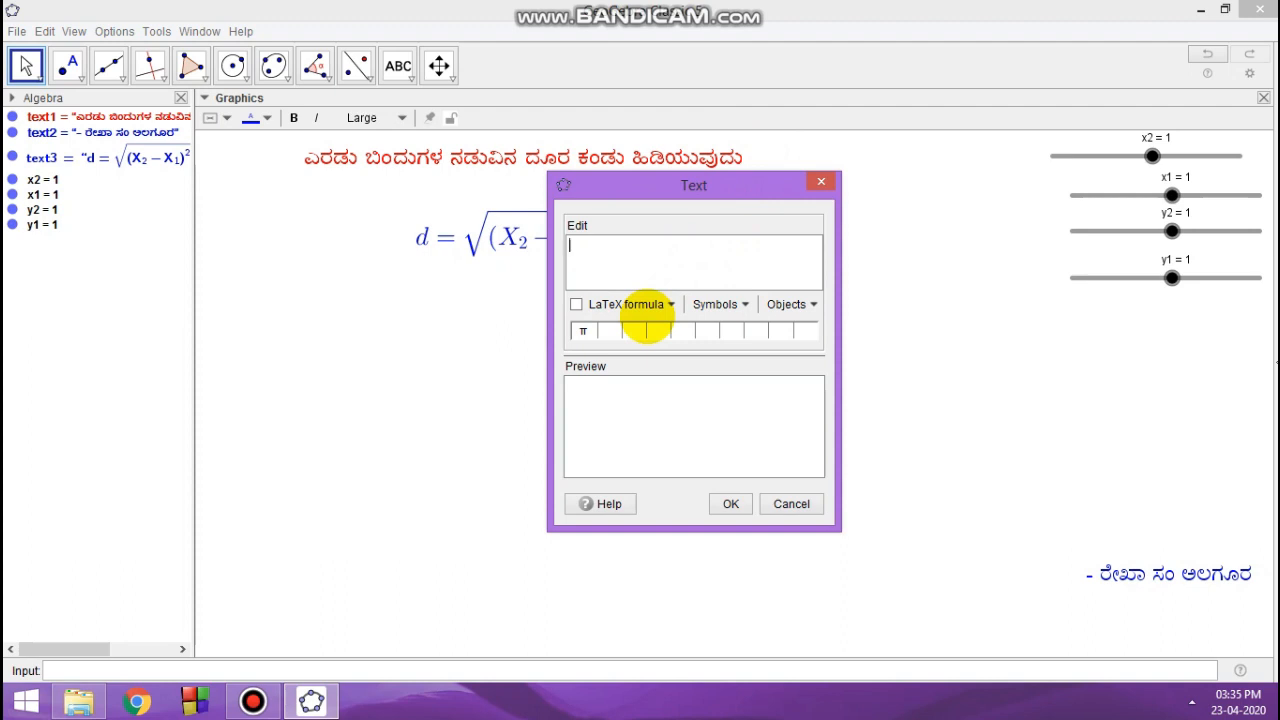
type("=")
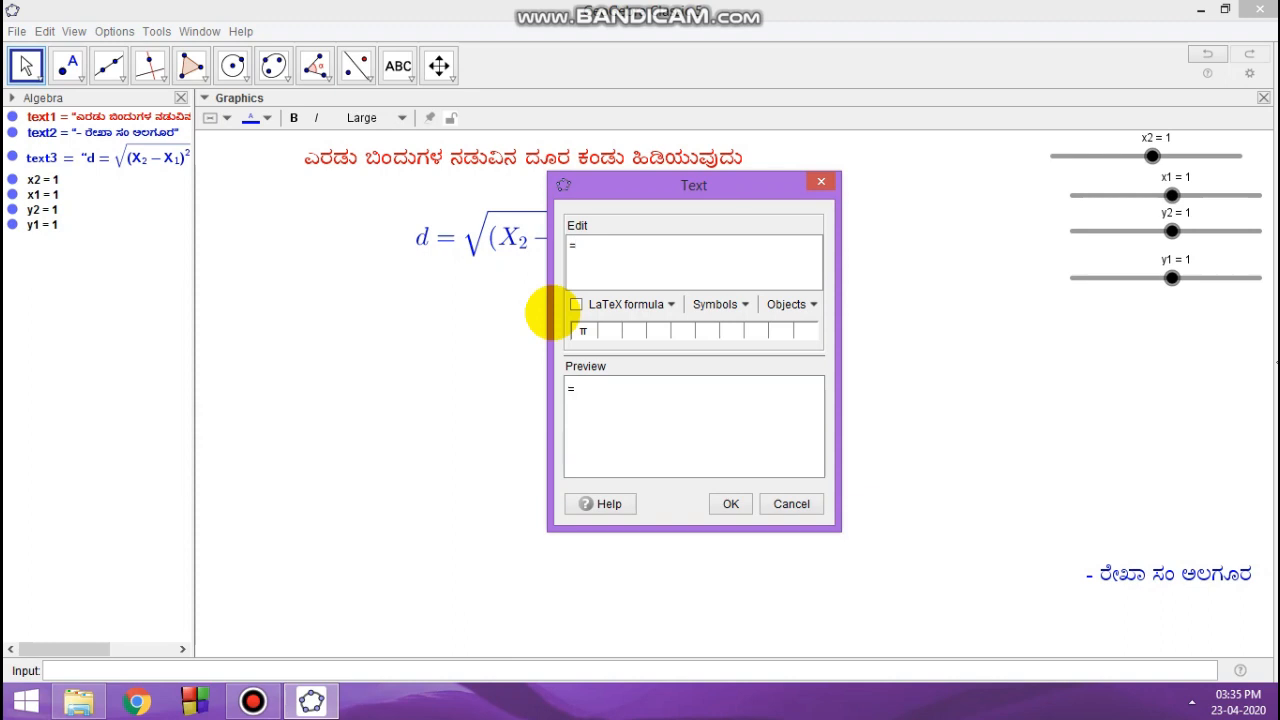
type("$")
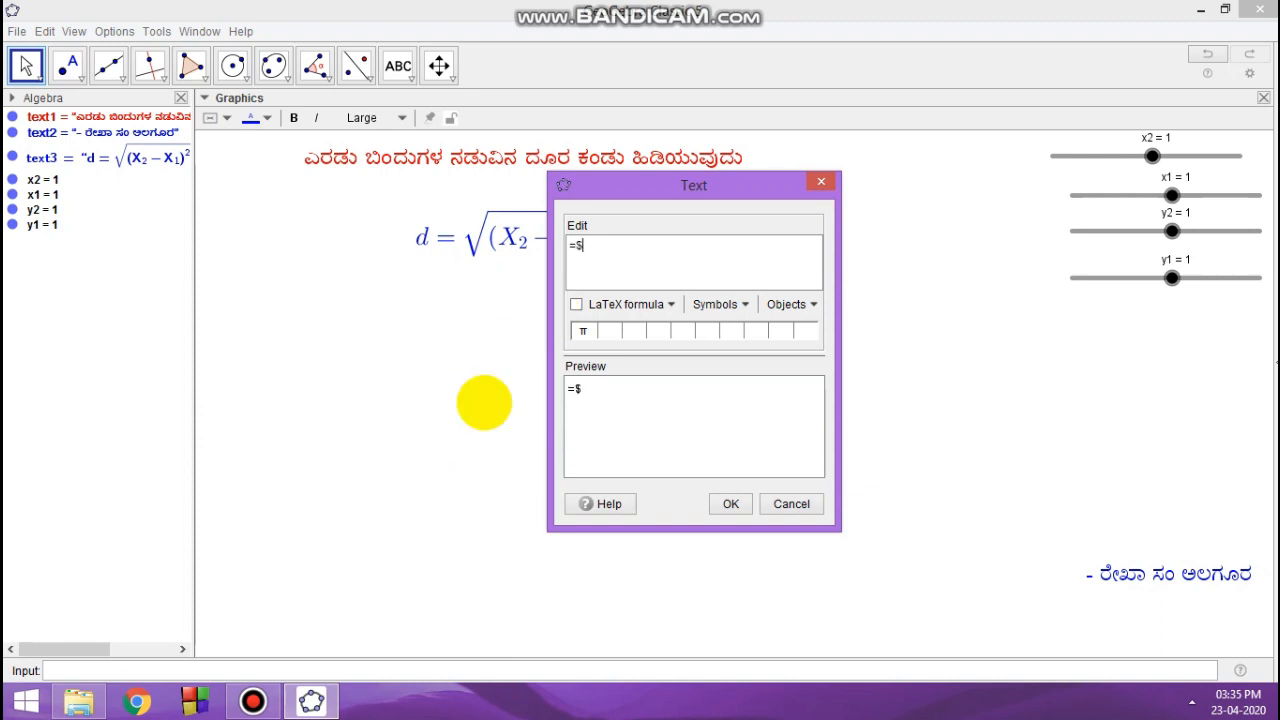
left_click(577, 305)
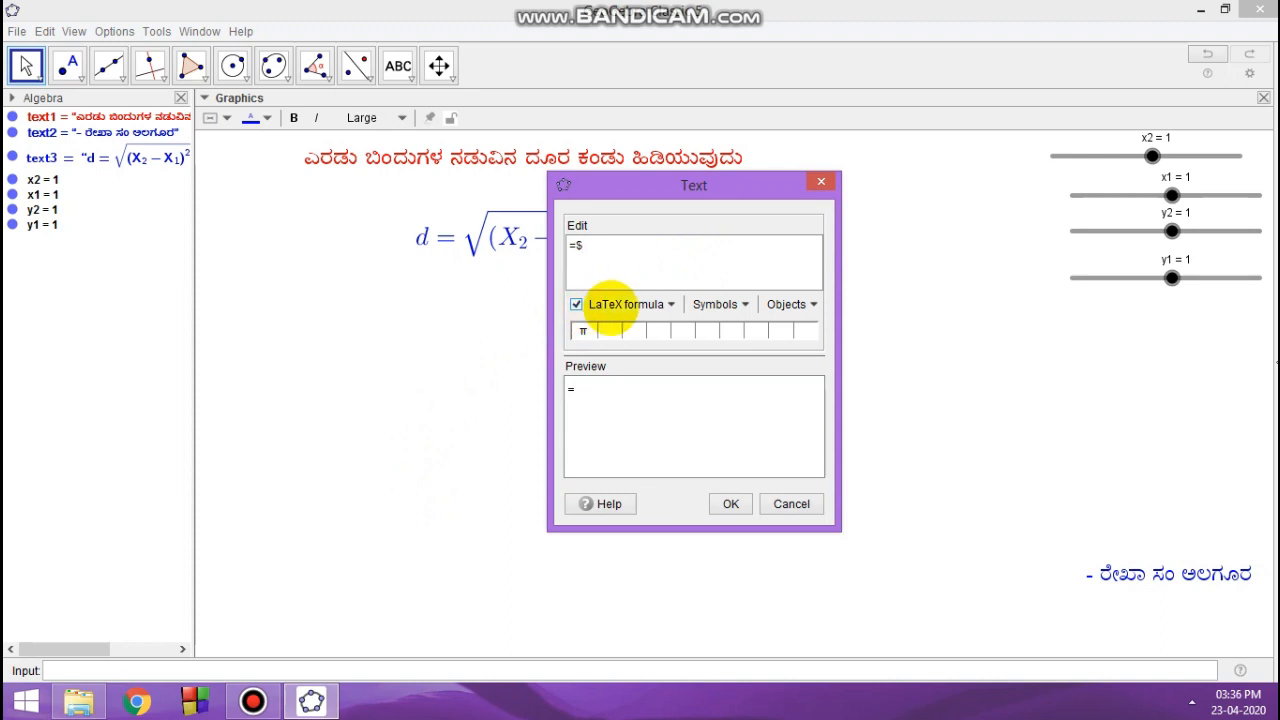
Append a LaTeX square root to the text and clear its placeholder x
left_click(671, 304)
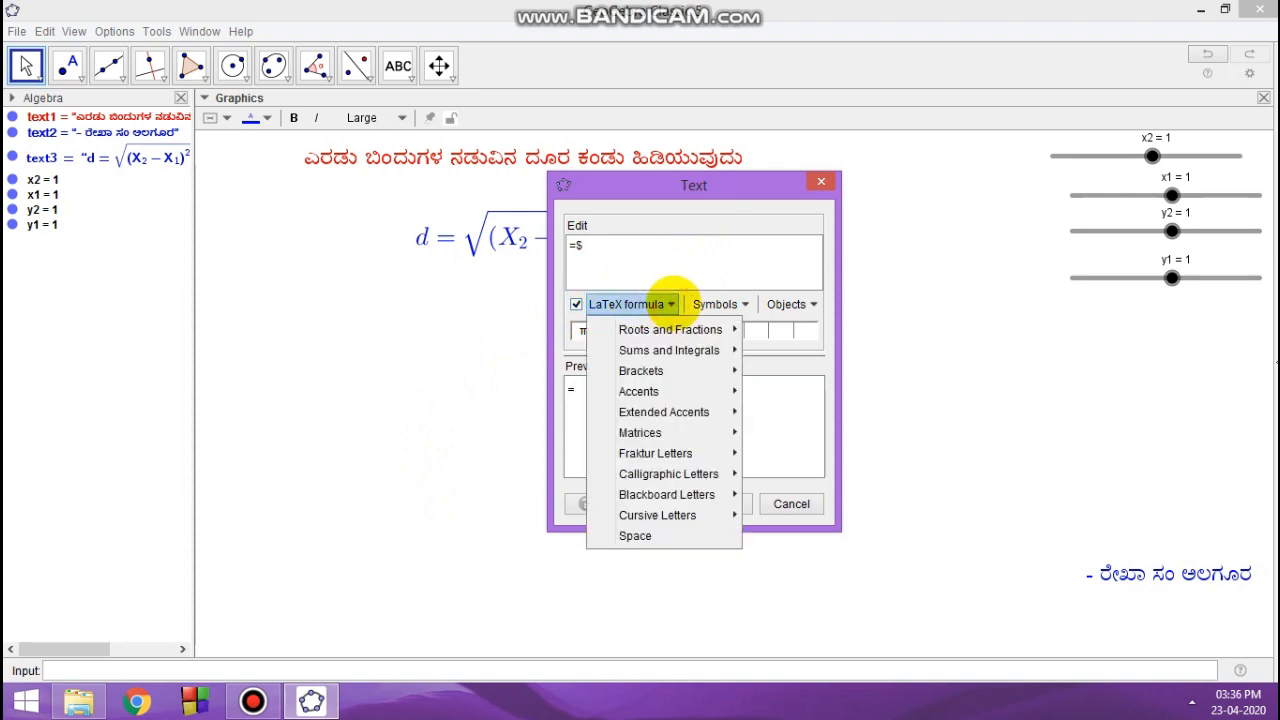
mouse_move(690, 328)
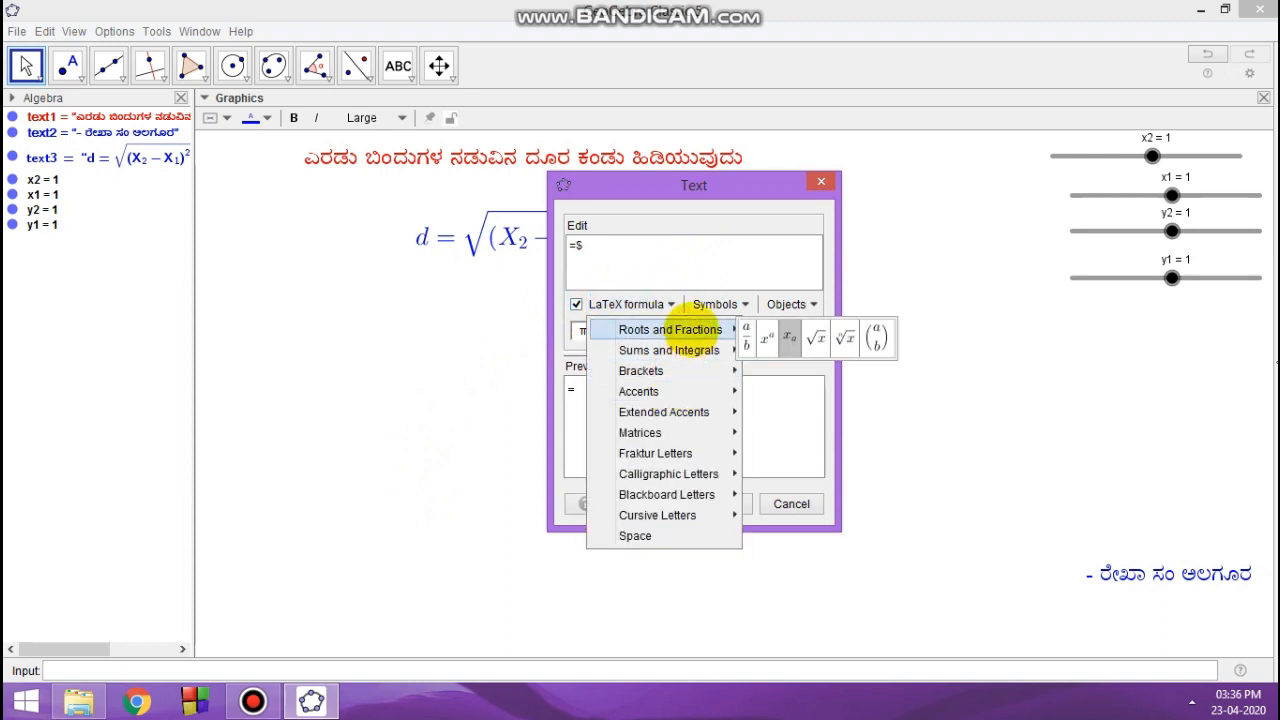
left_click(817, 338)
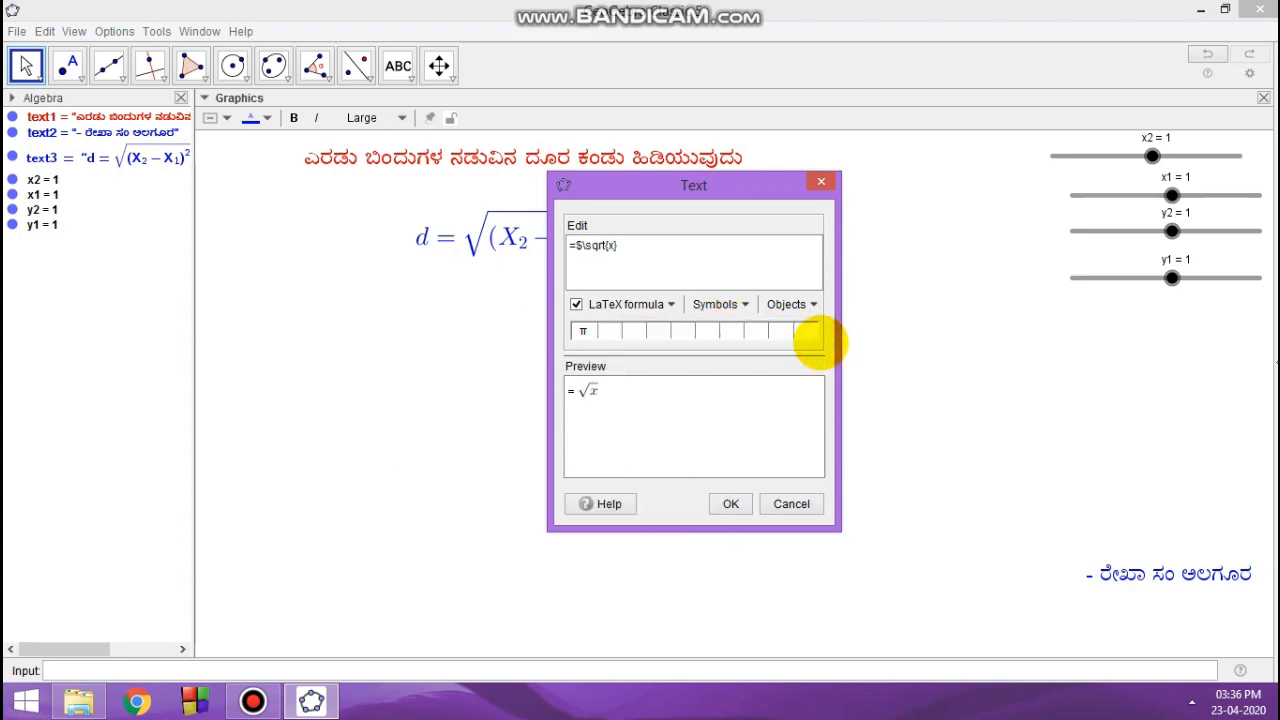
double_click(612, 245)
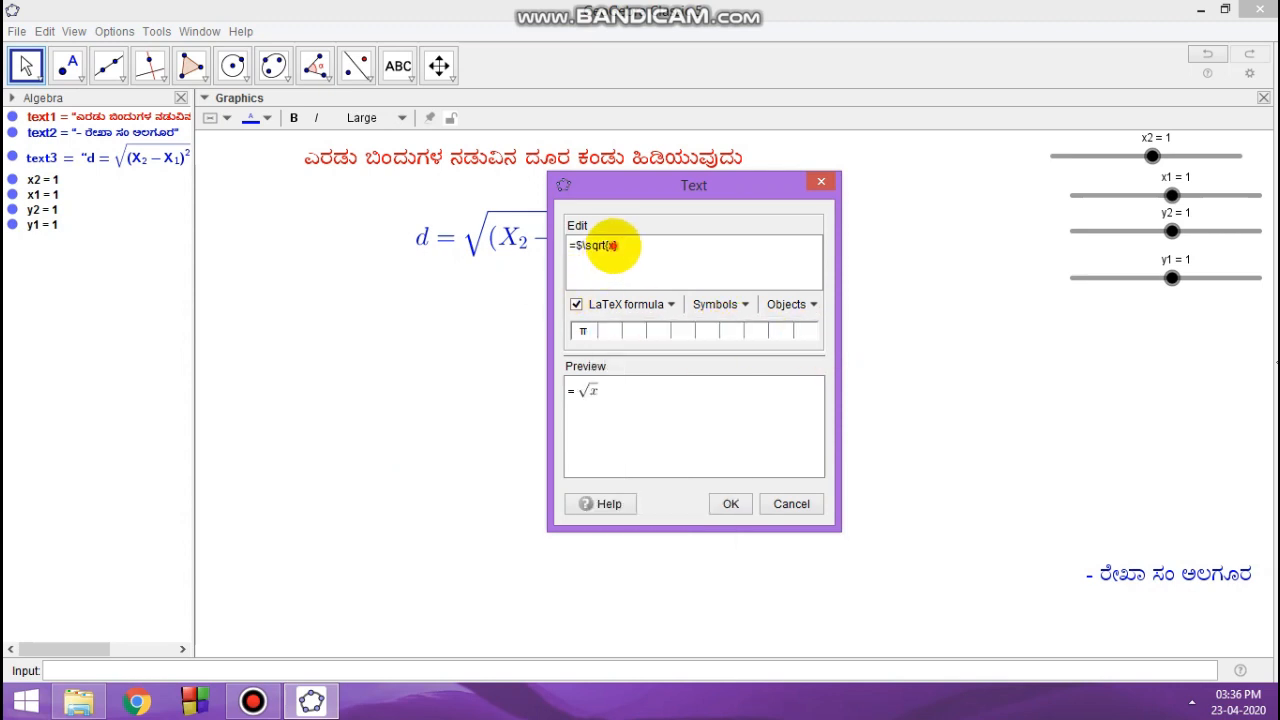
left_click(613, 245)
Insert a power template inside the square root and set its exponent to 2
left_click(665, 298)
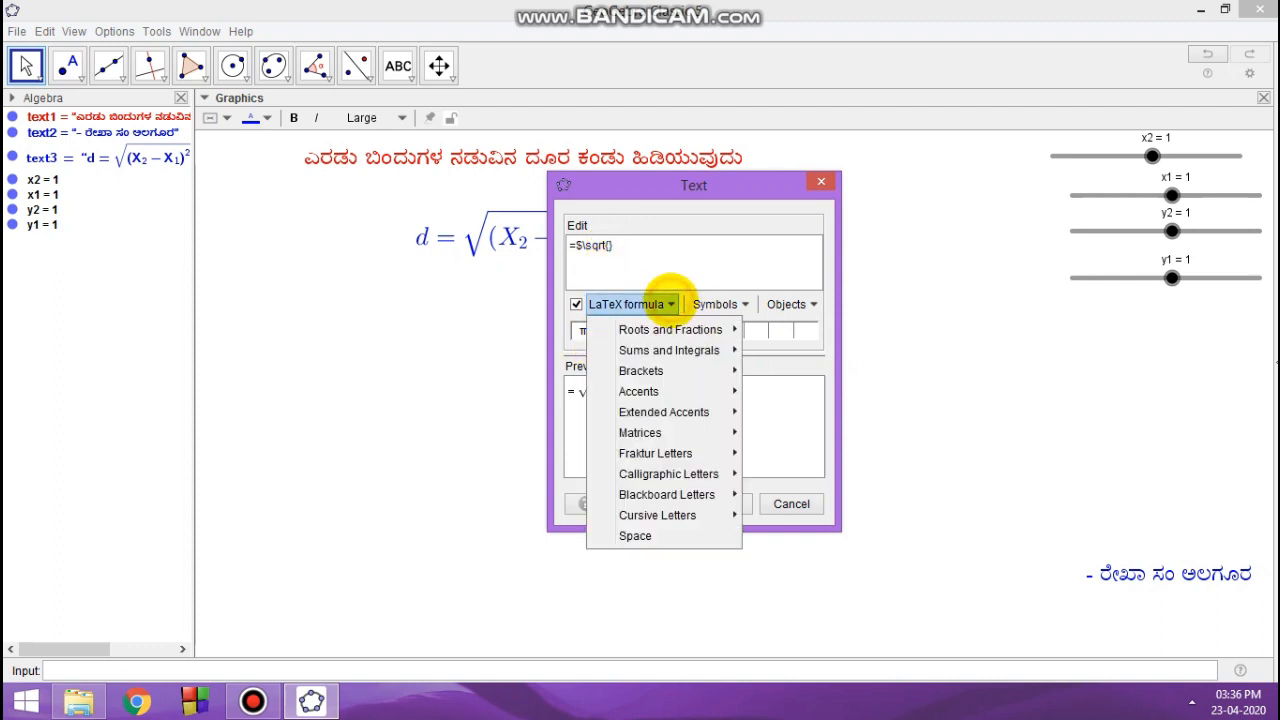
mouse_move(623, 329)
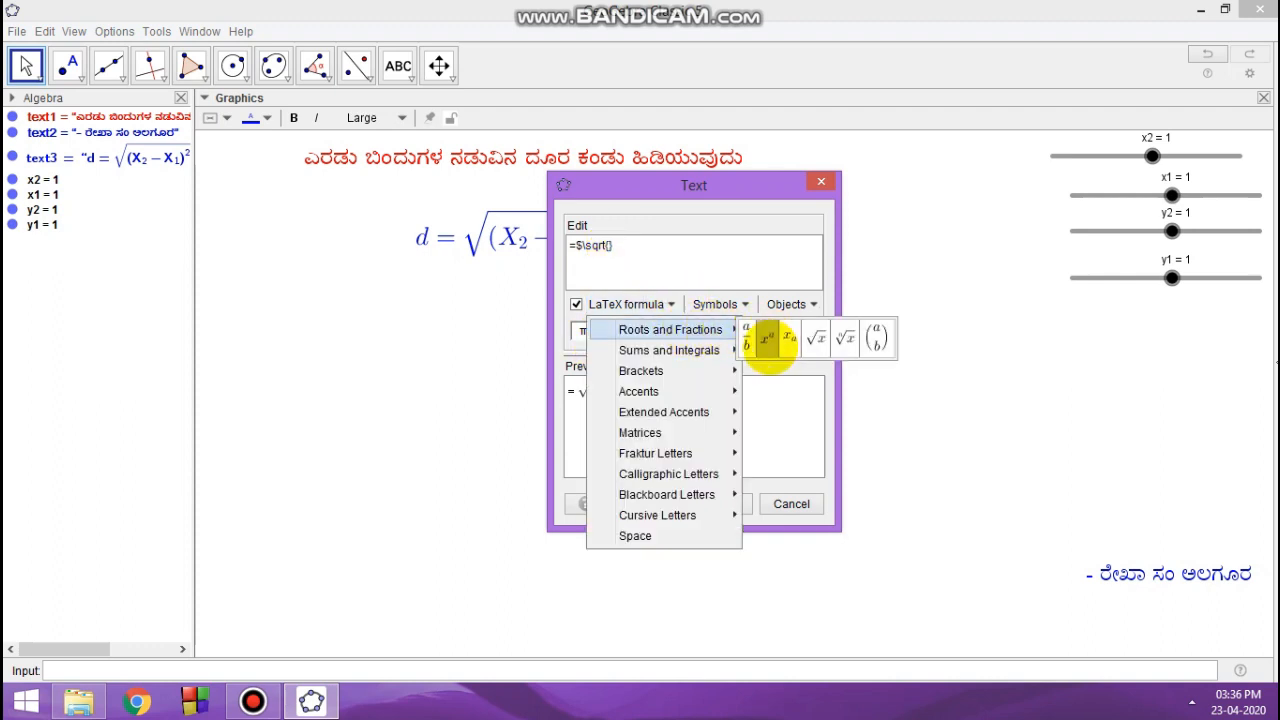
left_click(767, 340)
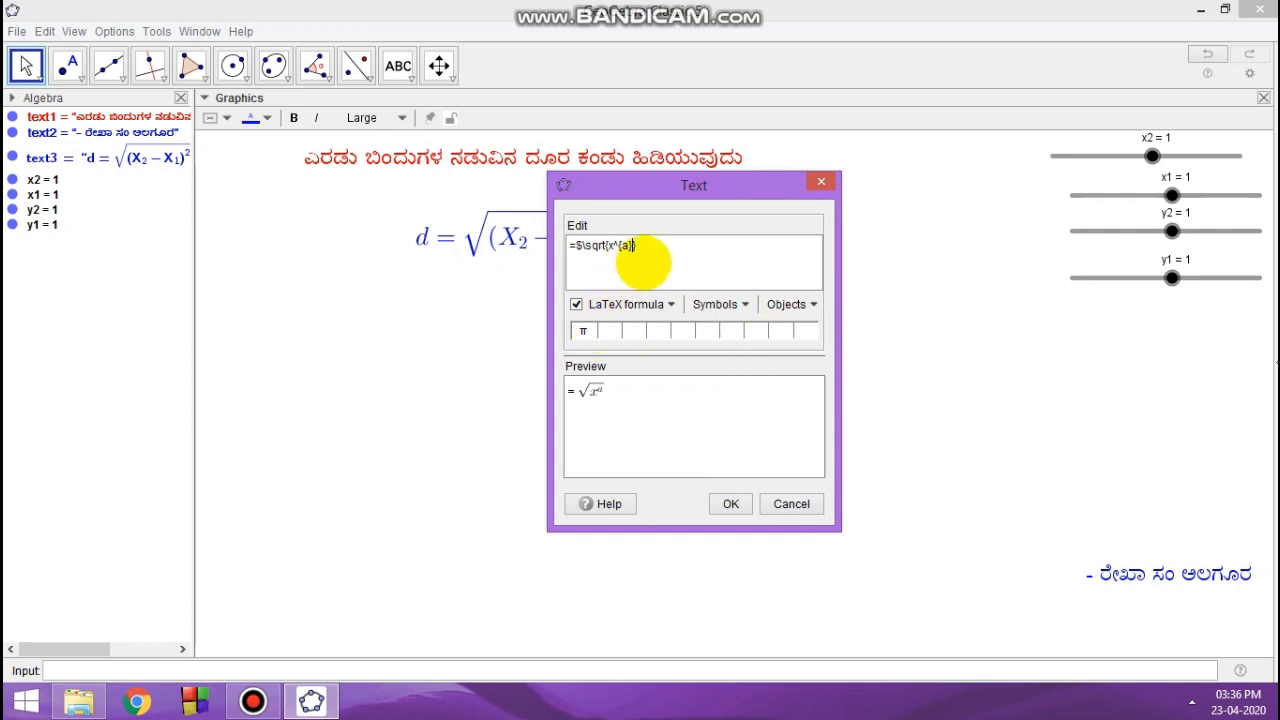
left_click(626, 246)
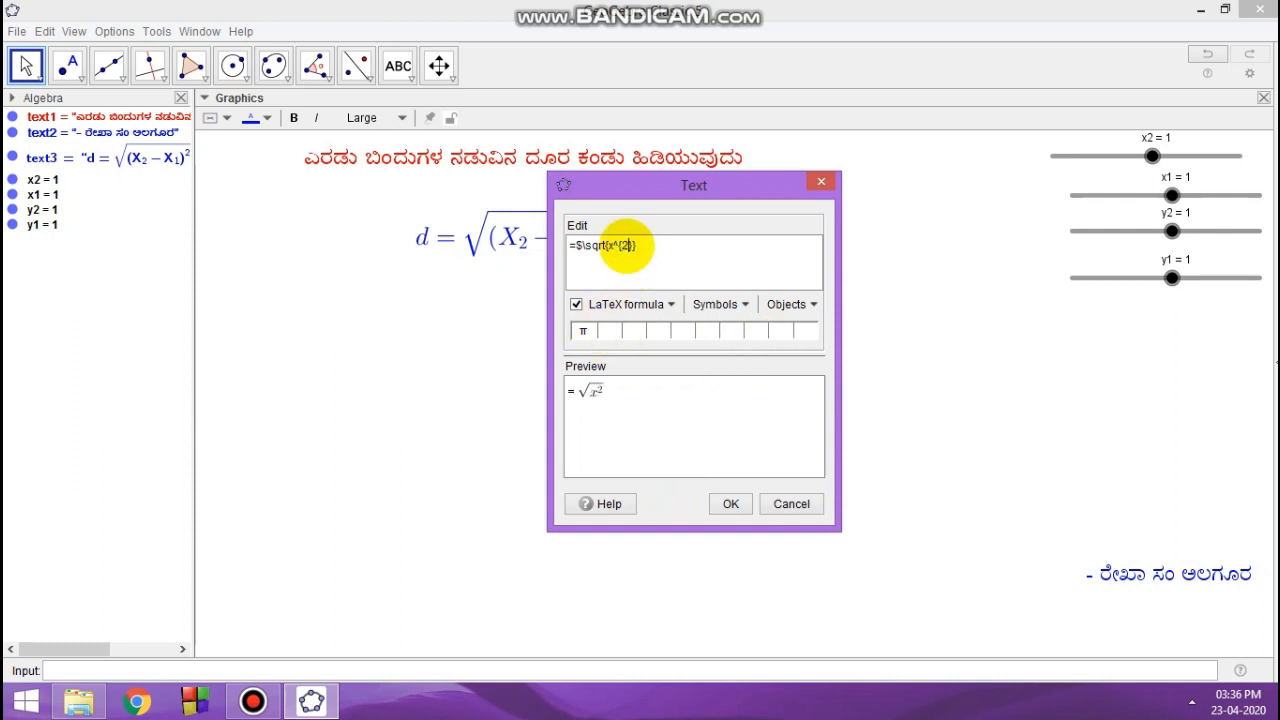
Replace the power's base placeholder with a dynamic reference to the x2 slider
double_click(606, 245)
key("BackSpace")
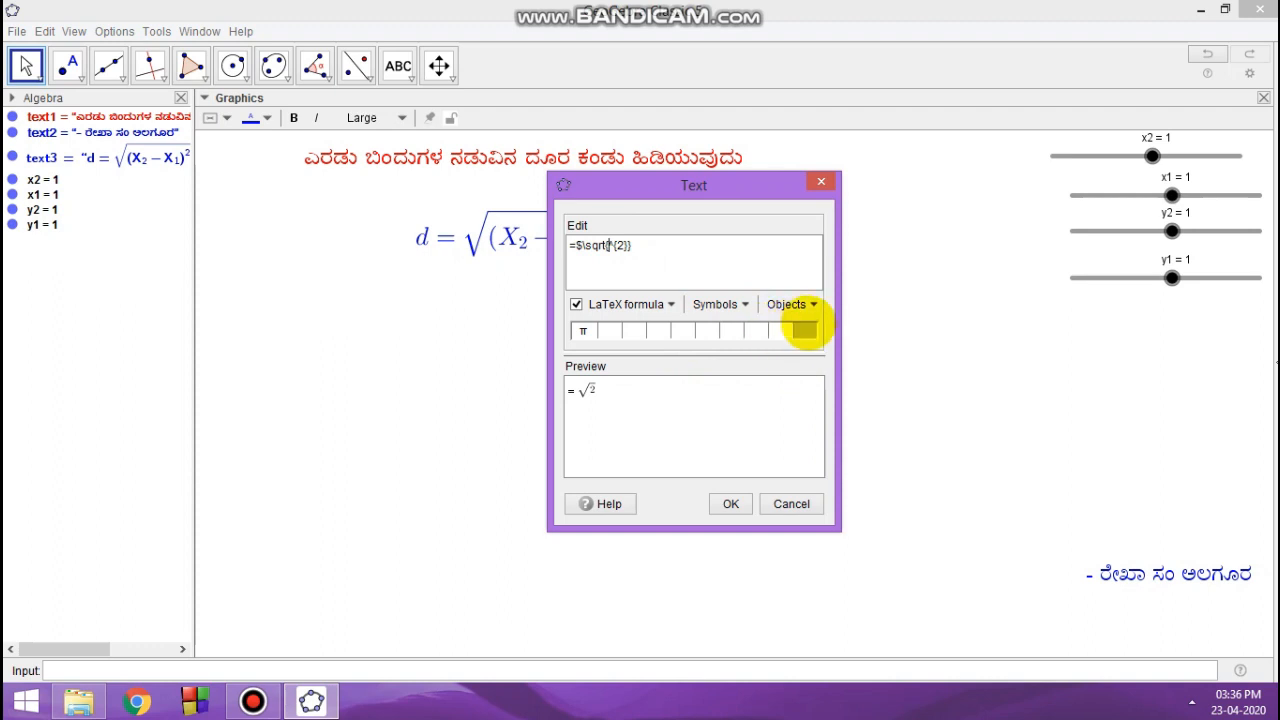
left_click(805, 304)
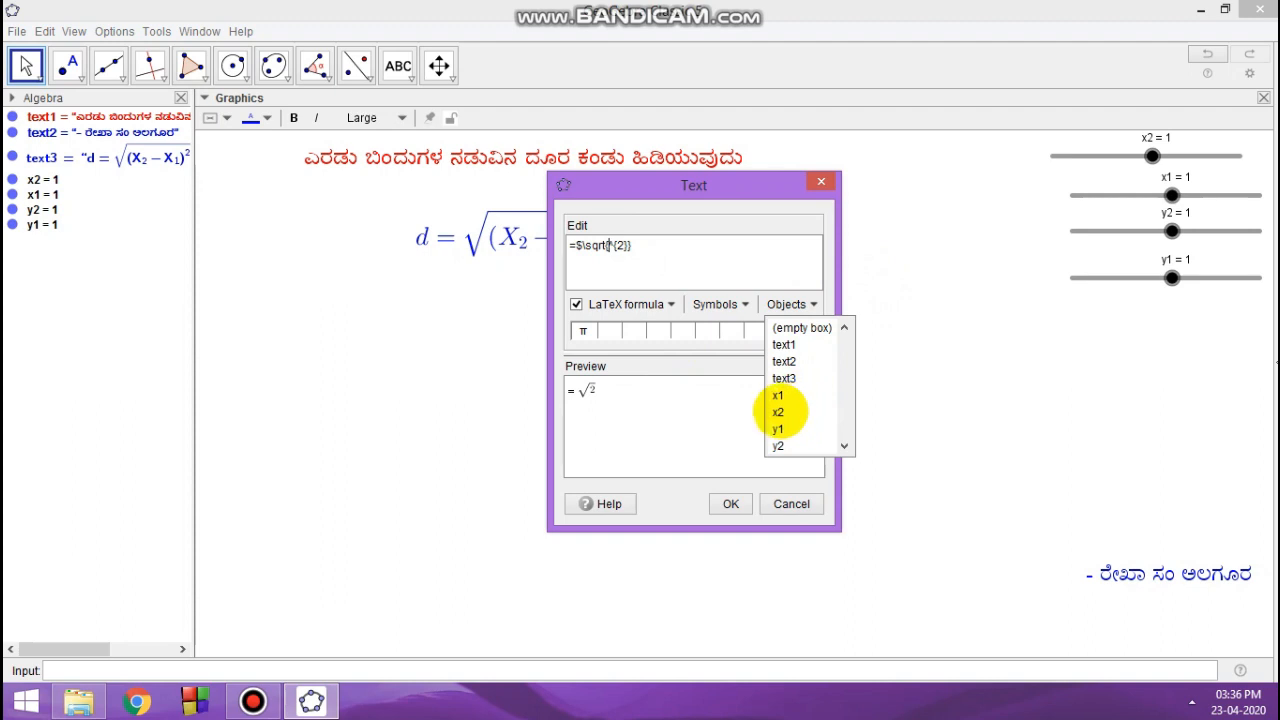
left_click(779, 412)
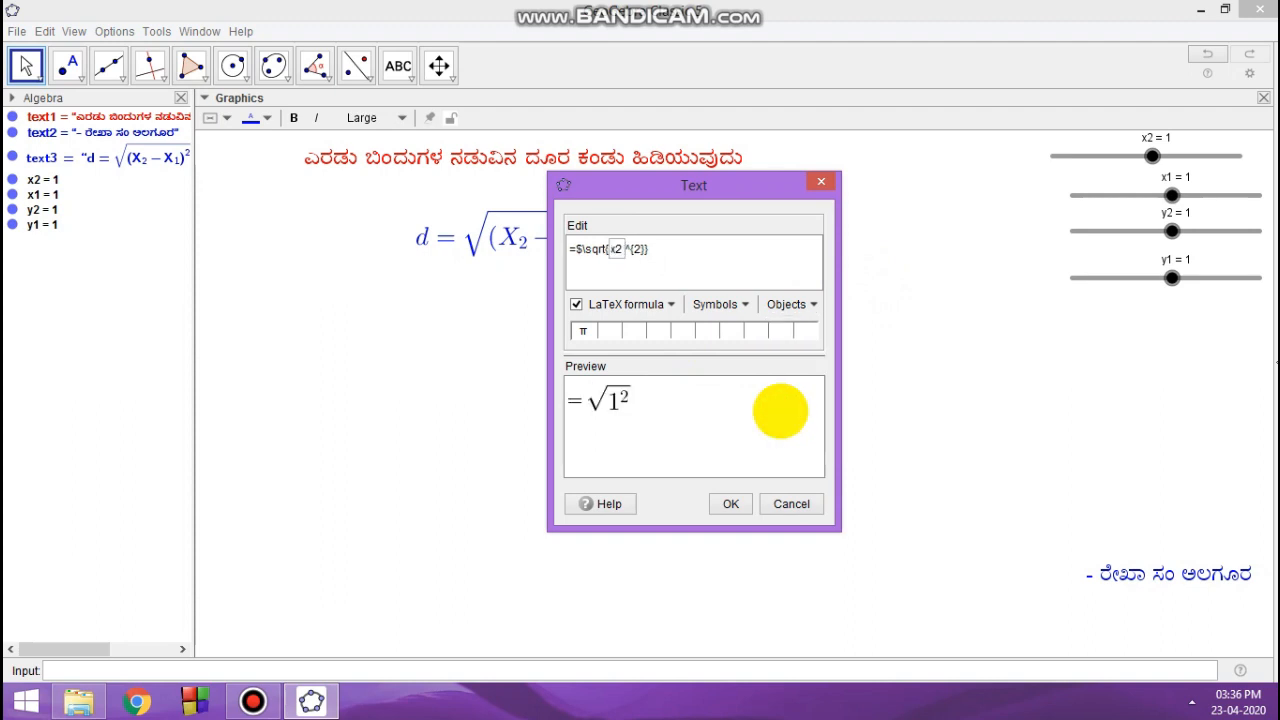
Subtract a dynamic reference to the x1 slider from x2 and enclose the difference in parentheses under the exponent 2
type("-")
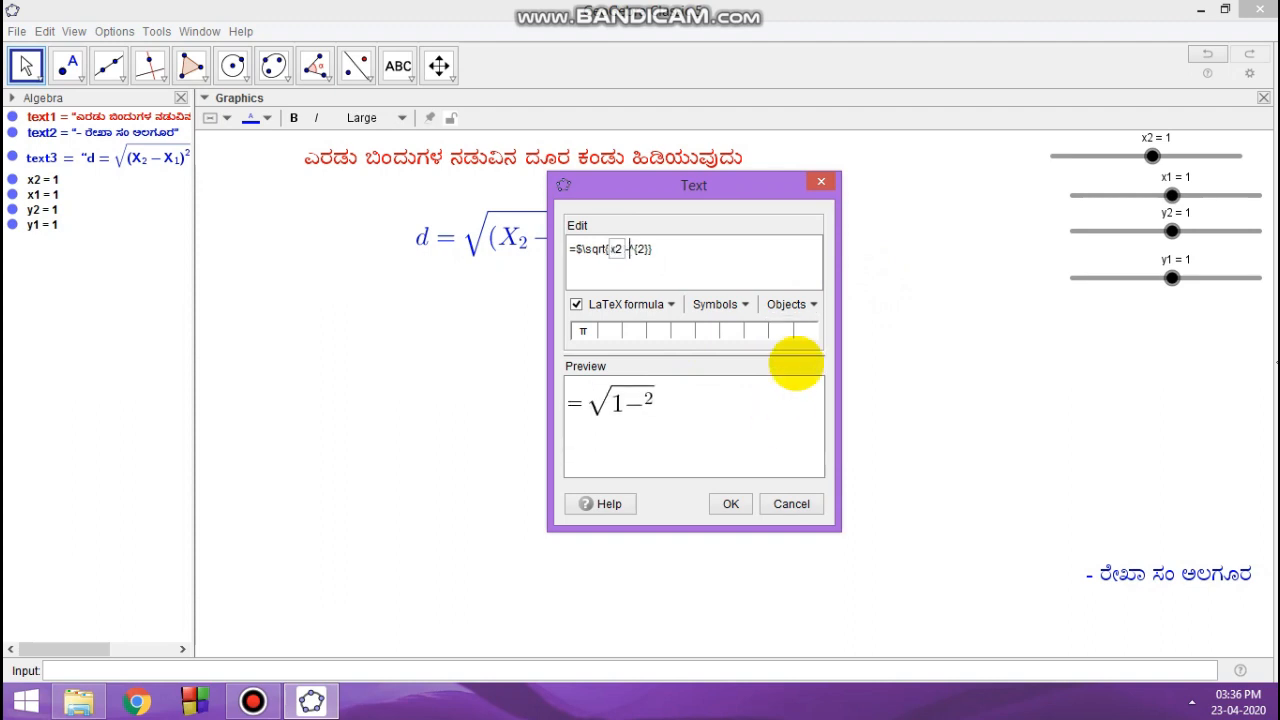
left_click(810, 303)
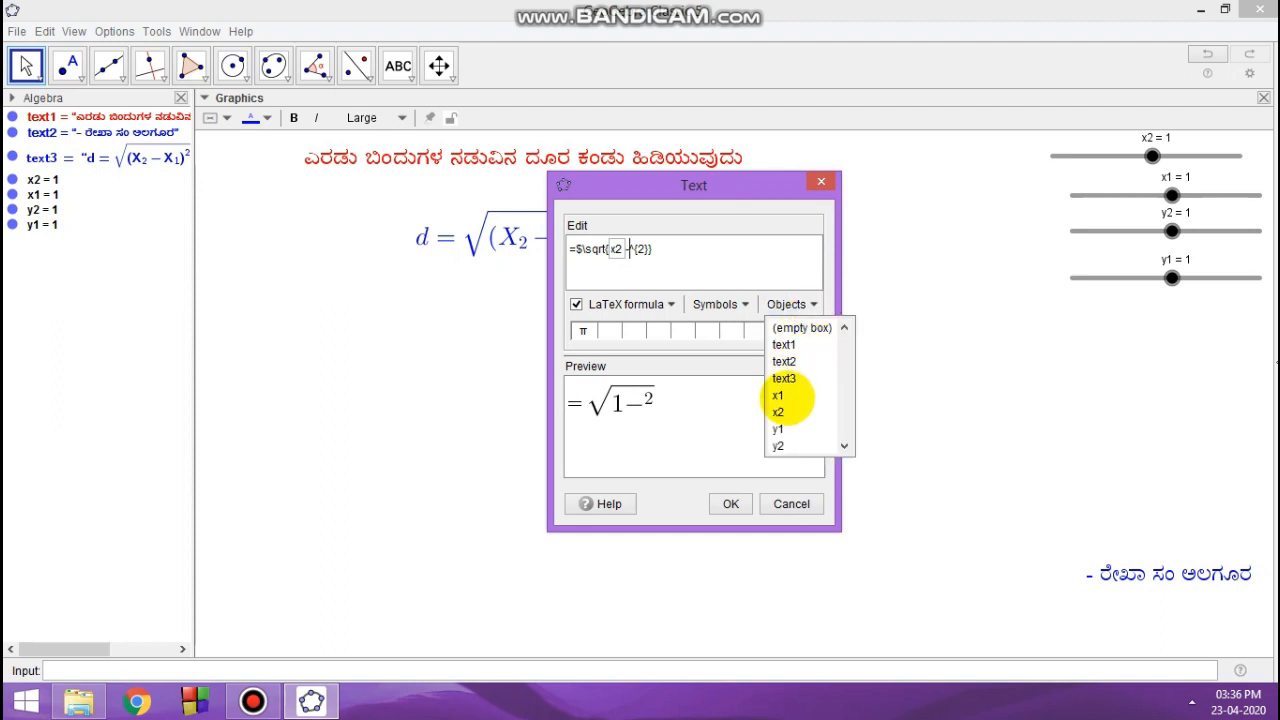
left_click(779, 396)
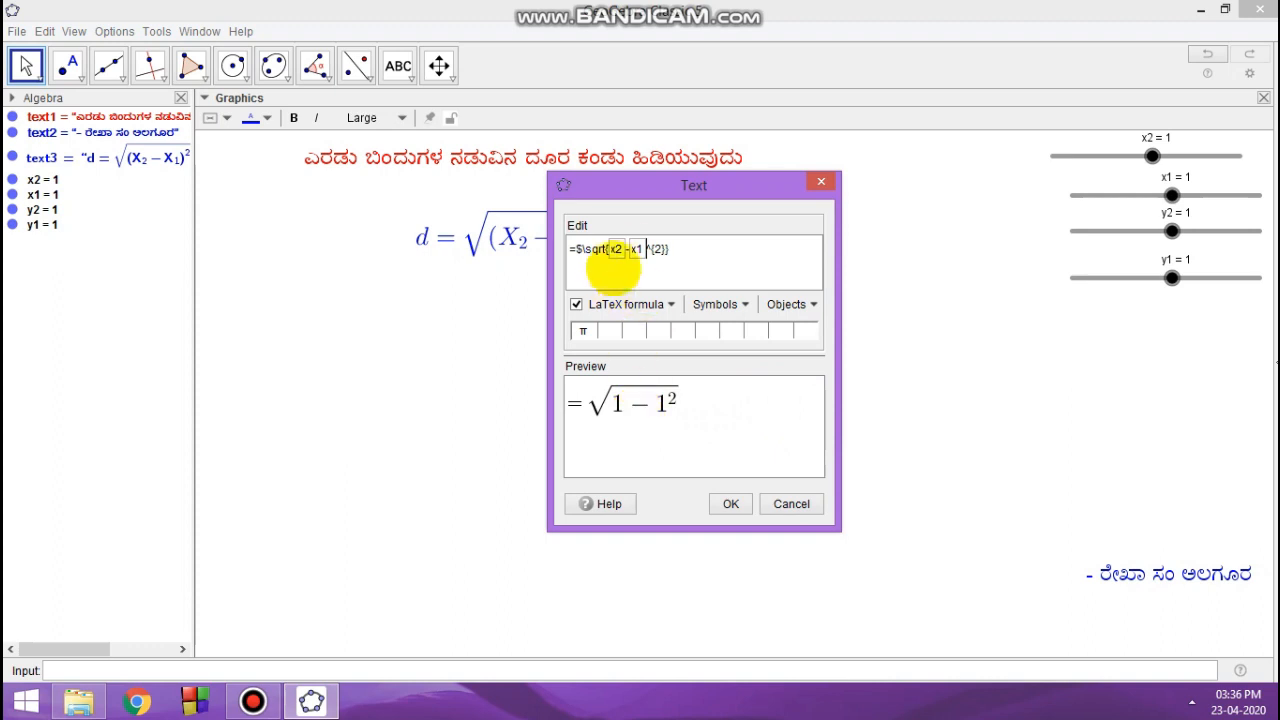
type(")")
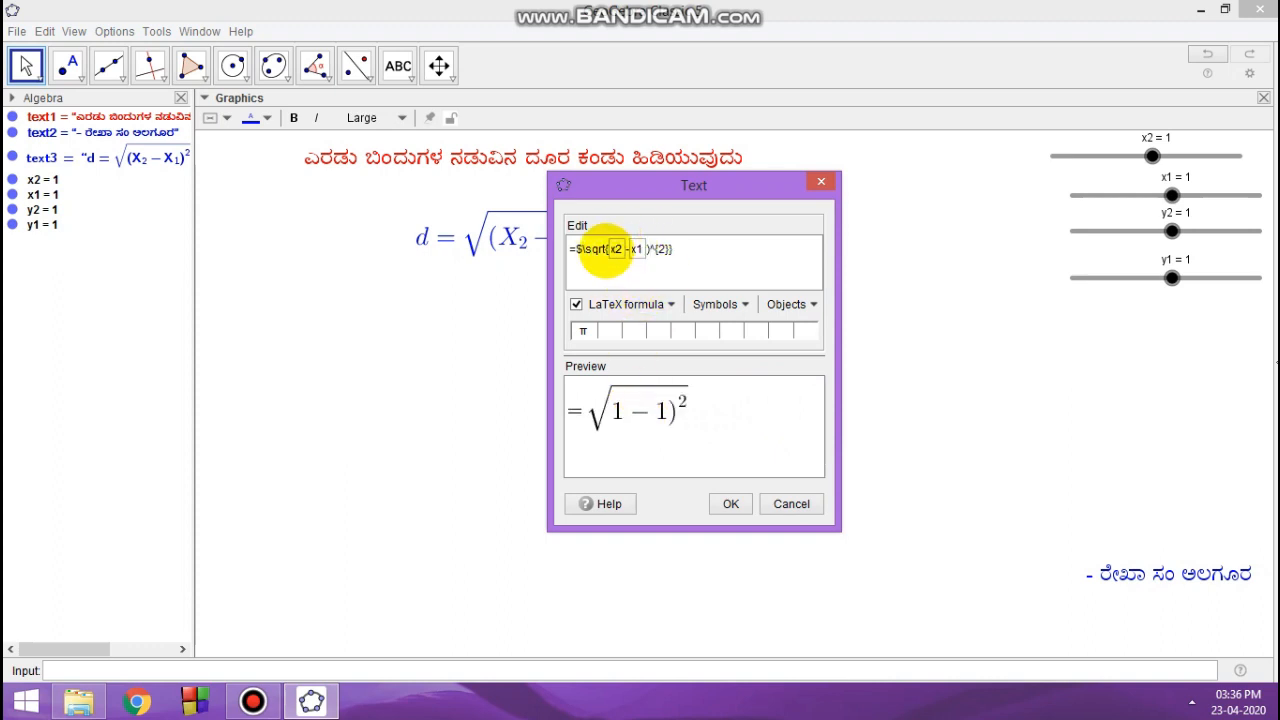
left_click(606, 250)
type("{")
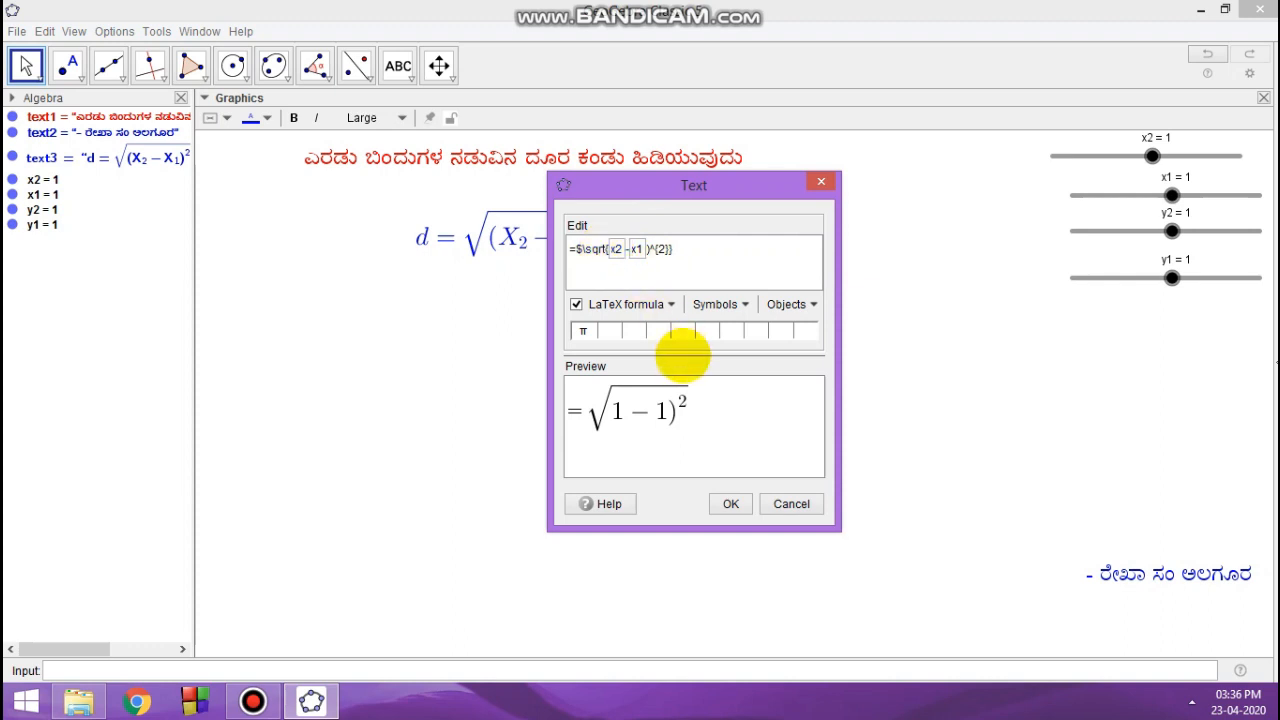
type("(")
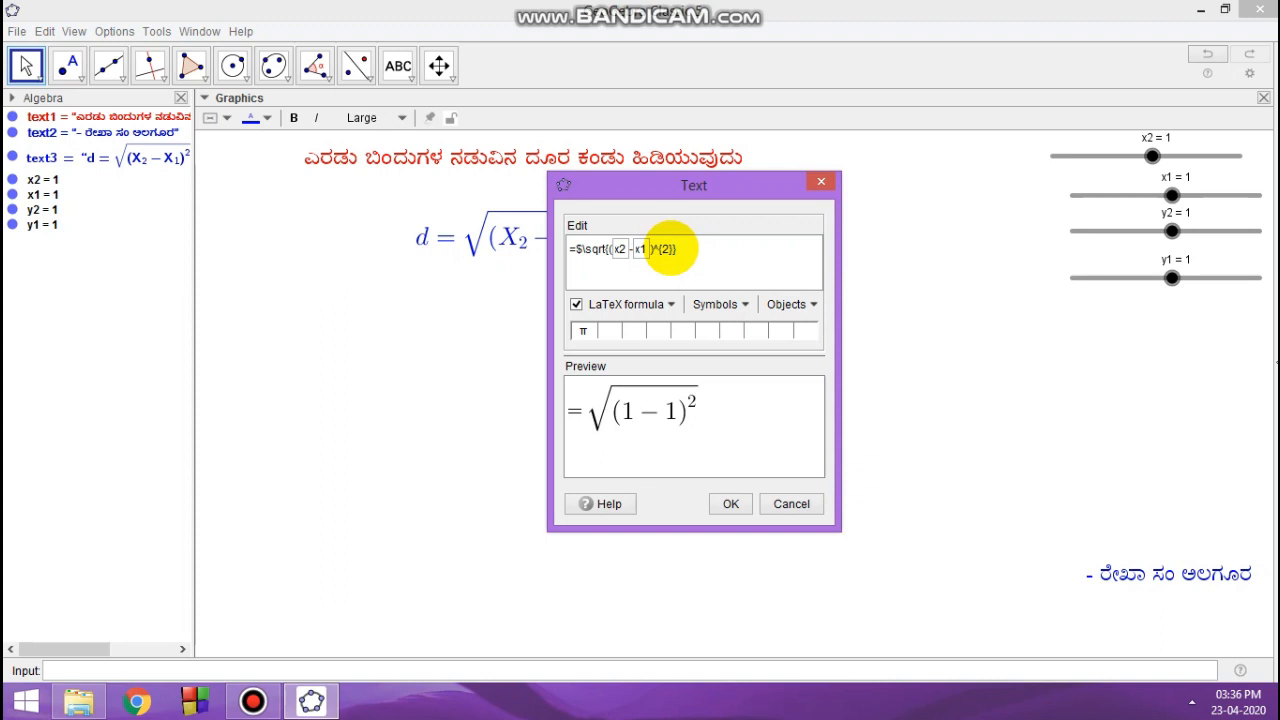
Add a plus sign and a second power with exponent 2 inside the square root, replacing its base placeholder with an opening parenthesis
type("+")
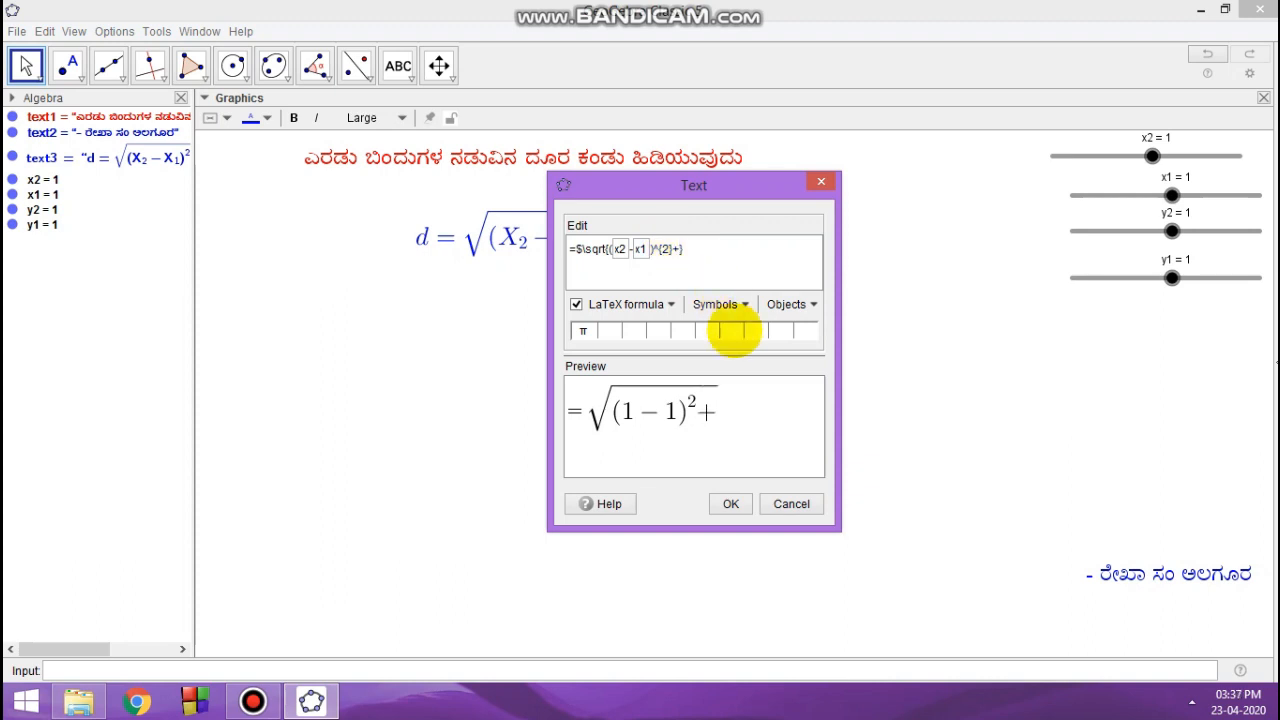
left_click(665, 304)
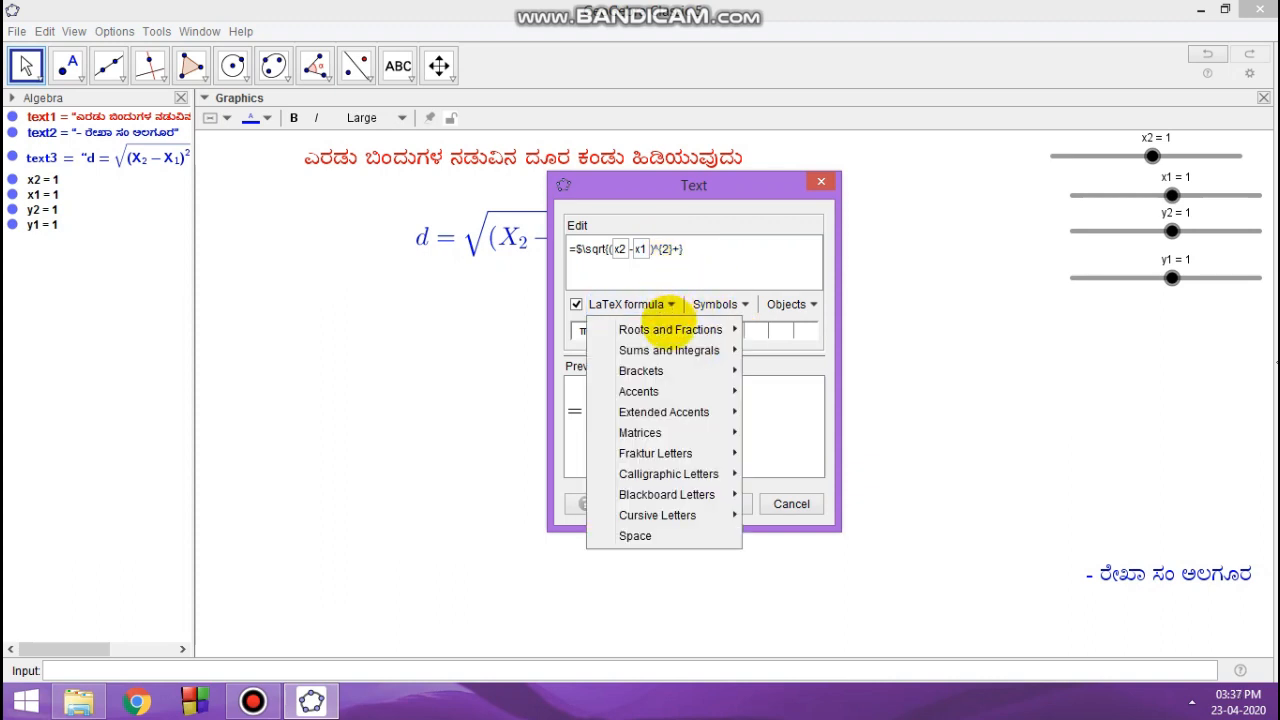
mouse_move(657, 329)
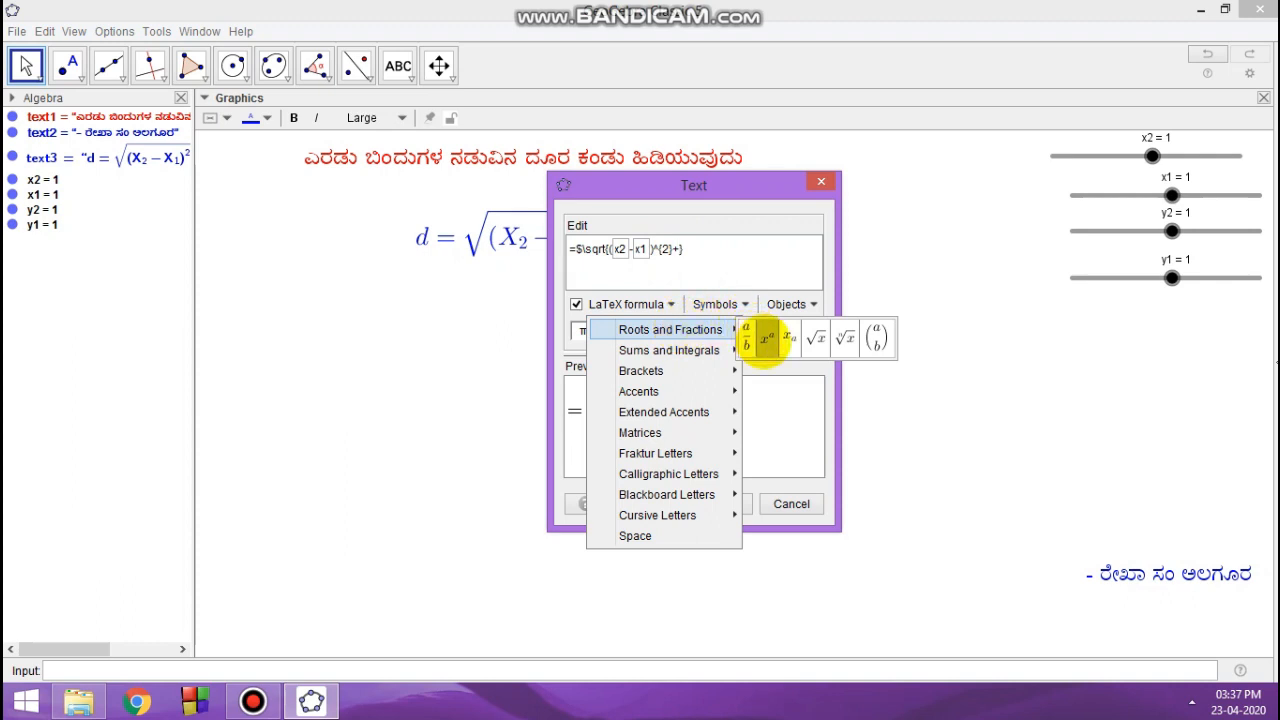
left_click(766, 337)
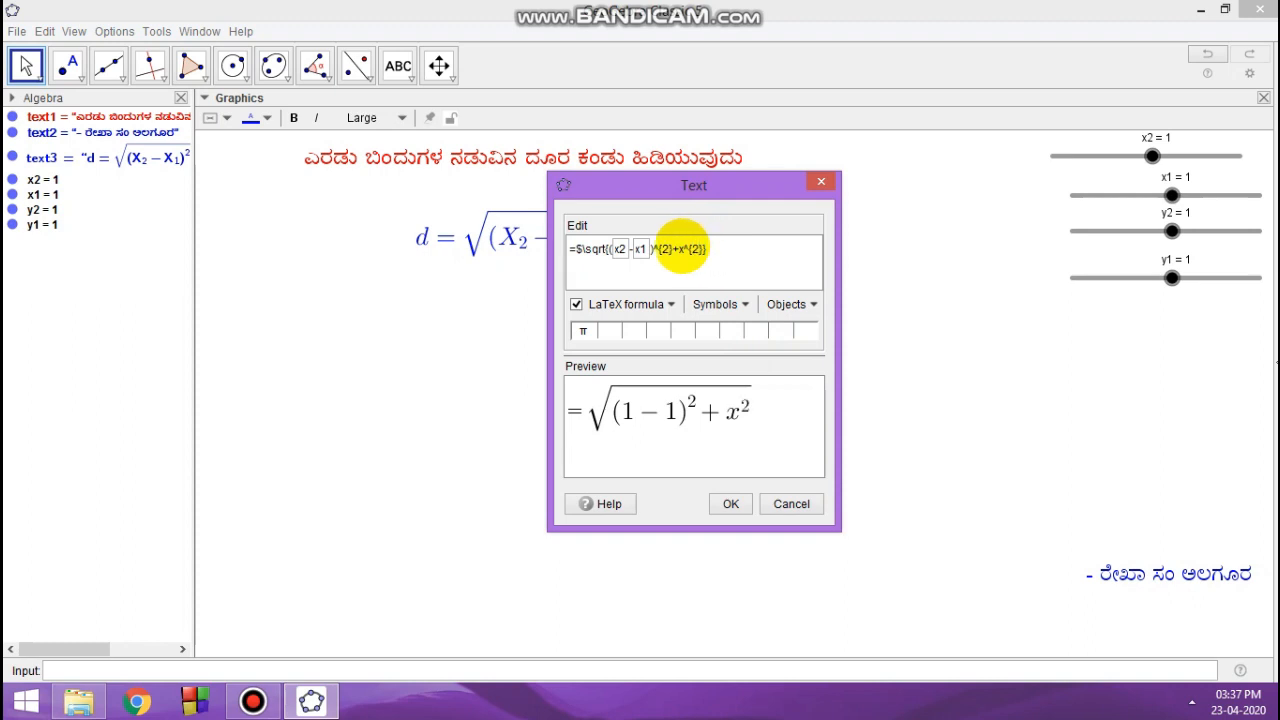
key("BackSpace")
type("(")
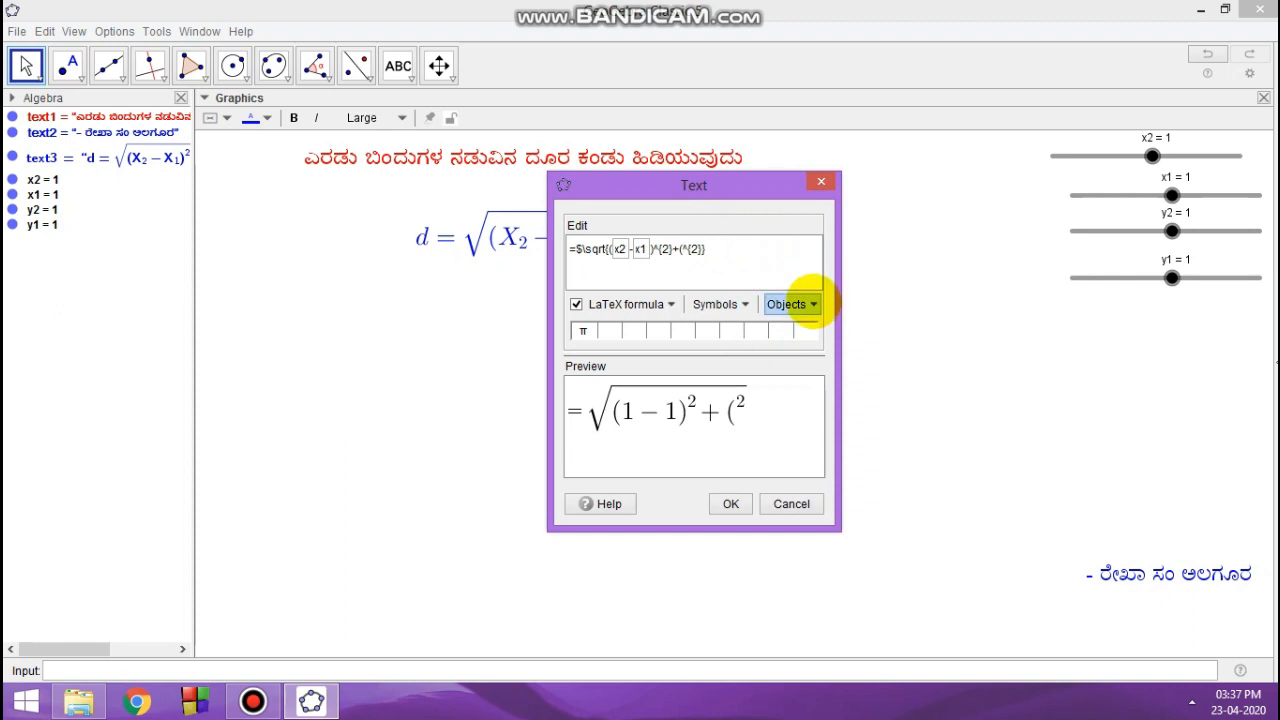
Complete the second squared term as (y2-y1) with dynamic slider references, end the line with $ and begin a second line with =$
left_click(810, 303)
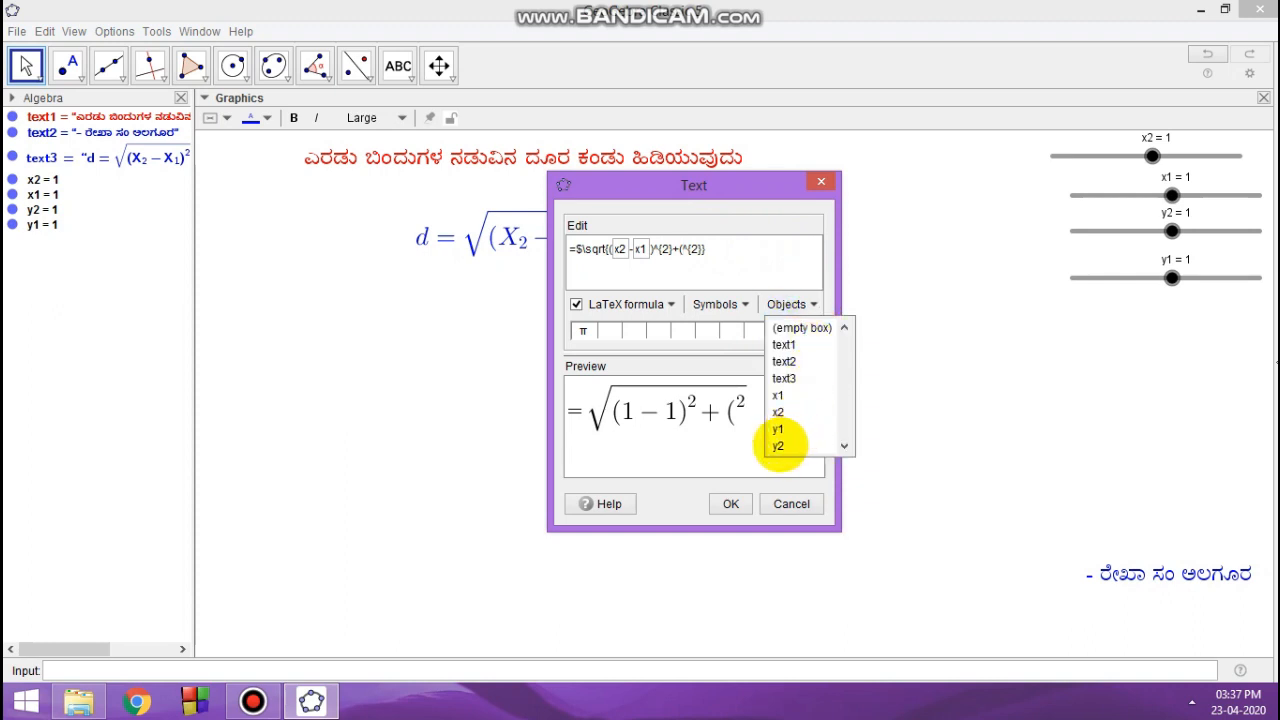
left_click(779, 446)
type("-")
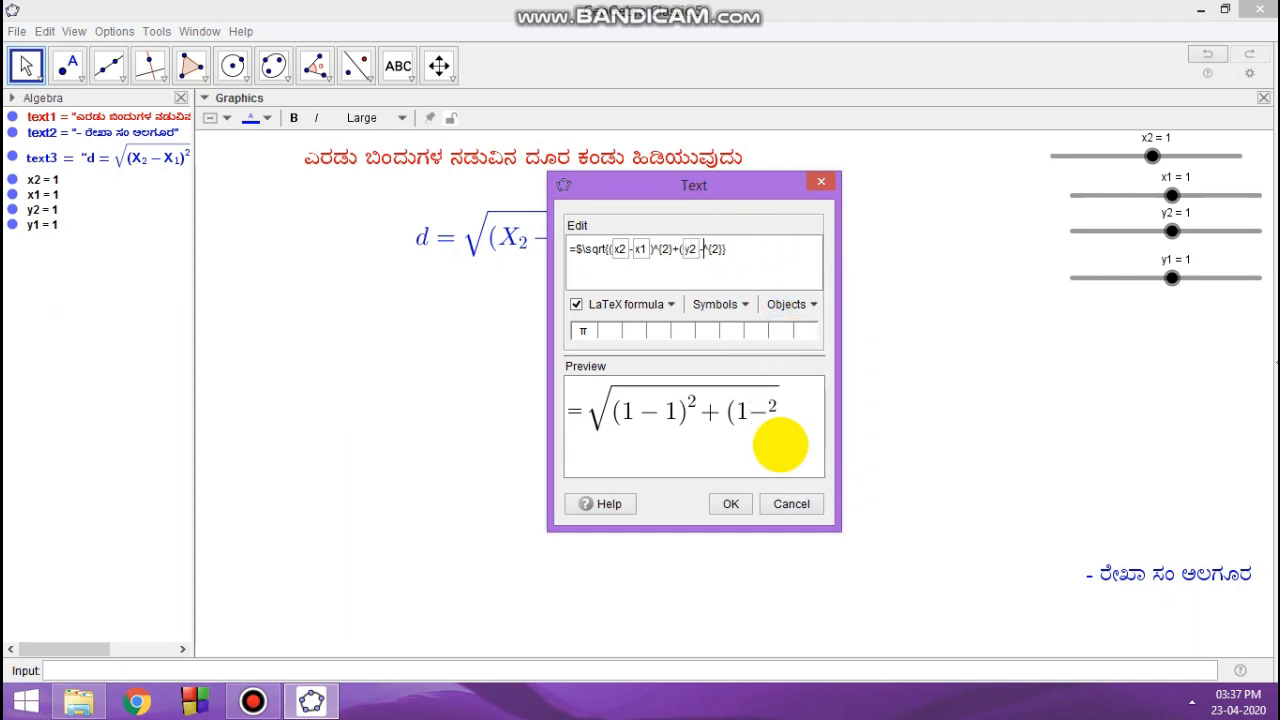
left_click(810, 303)
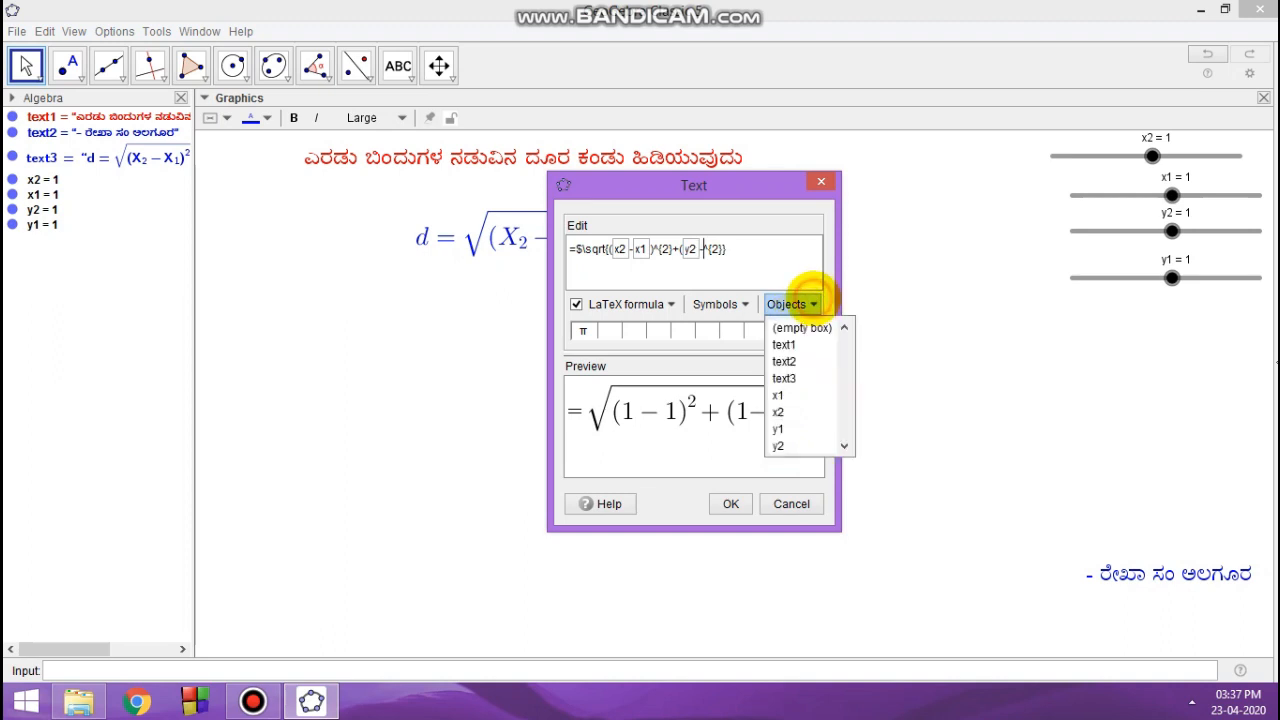
left_click(779, 432)
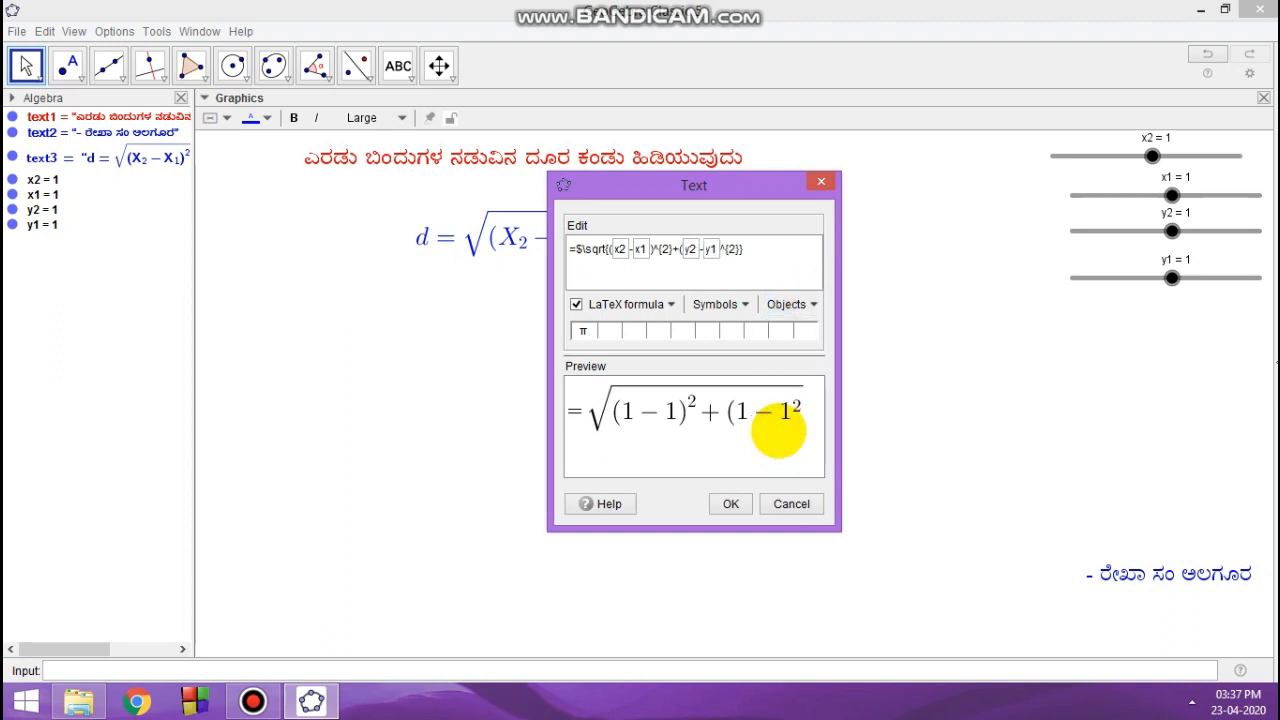
type(")")
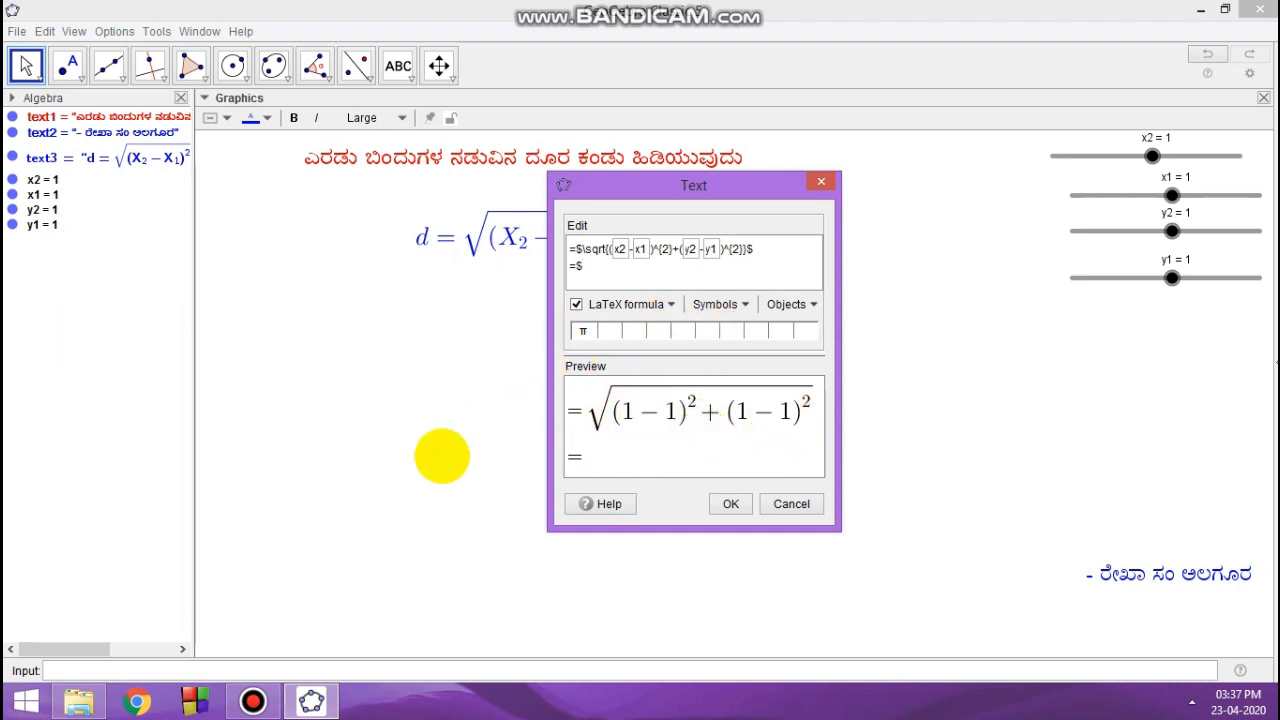
Define two helper numbers in the algebra input: A=x2-x1 and B=y2-y1
left_click(55, 670)
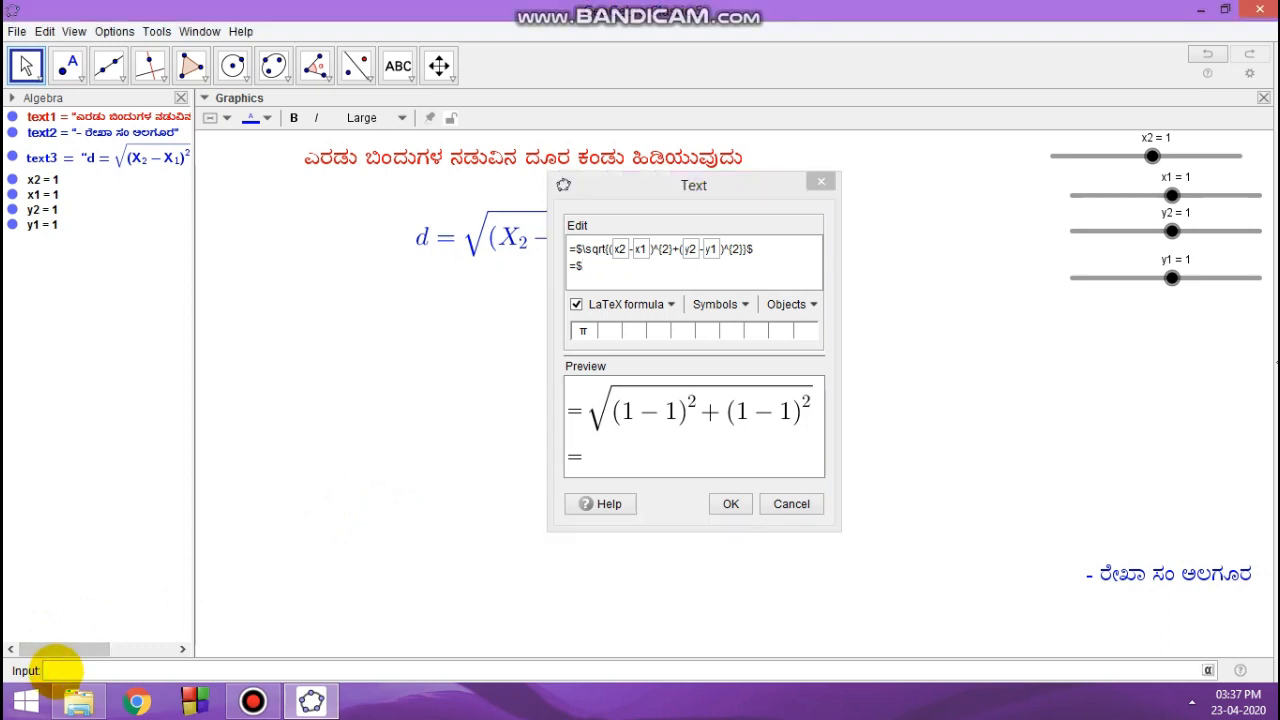
type("A")
type("=x2-x1")
key("Return")
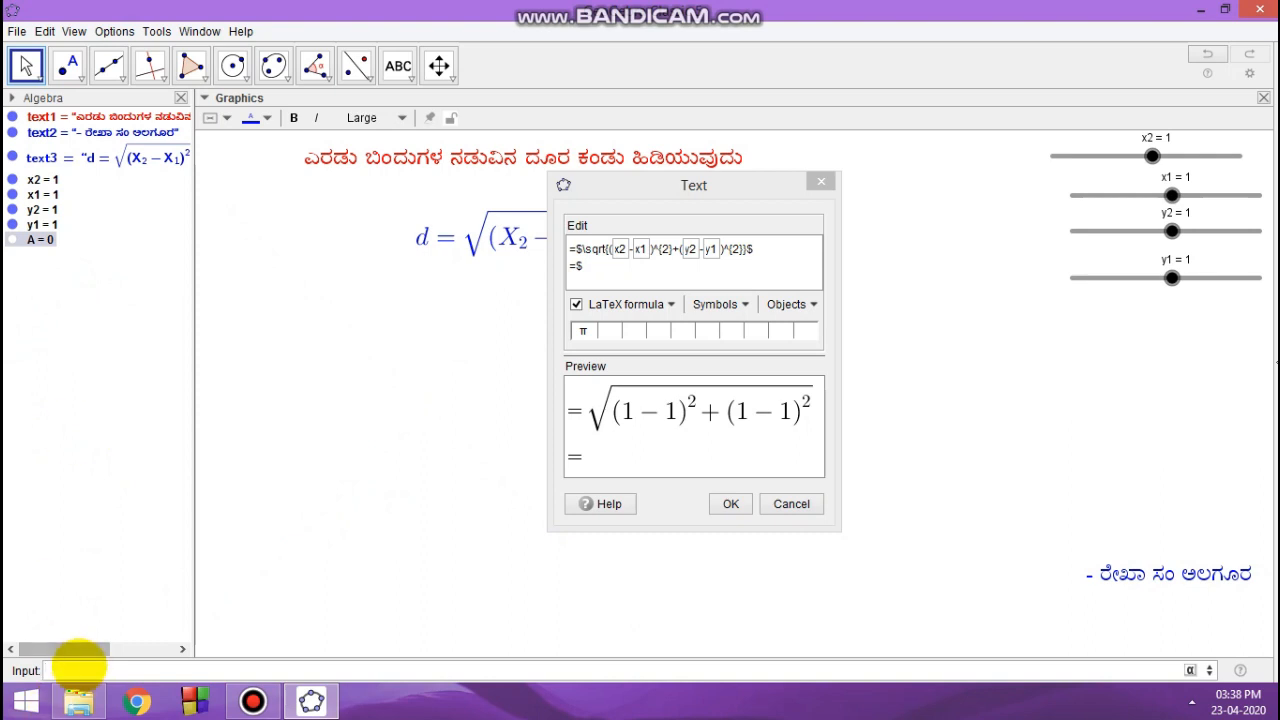
type("B")
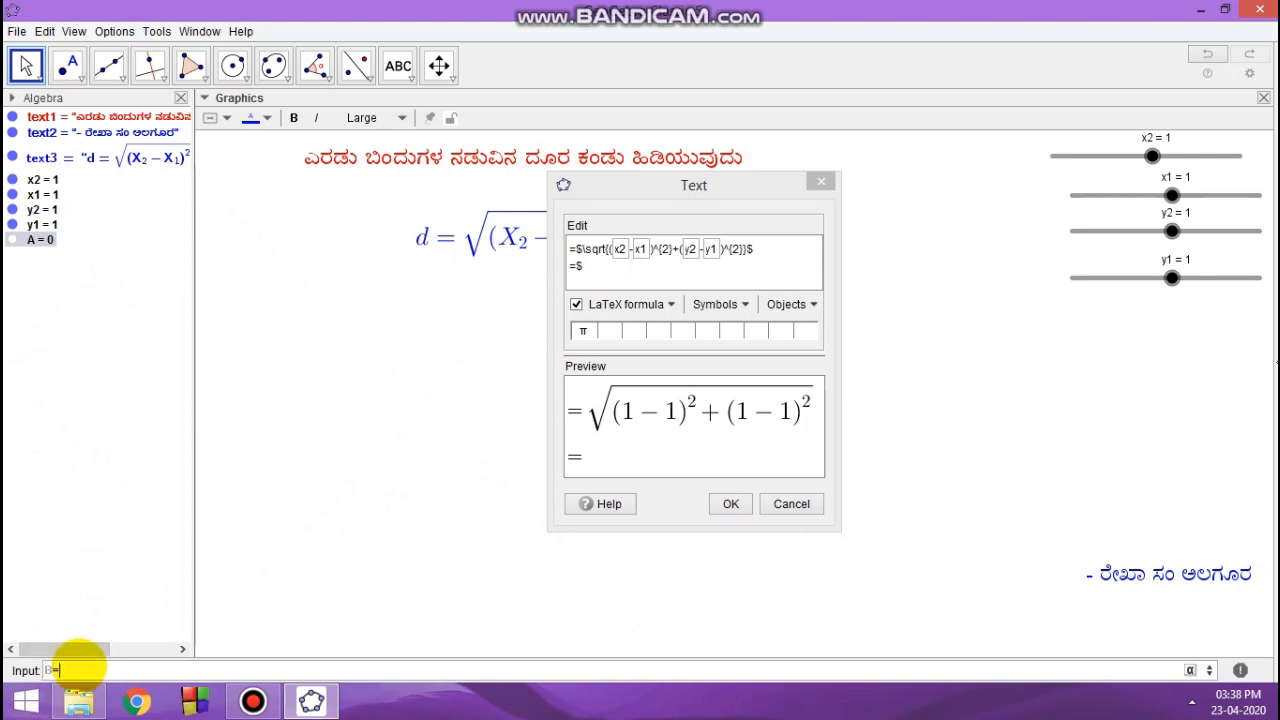
type("=y2-y1")
key("Return")
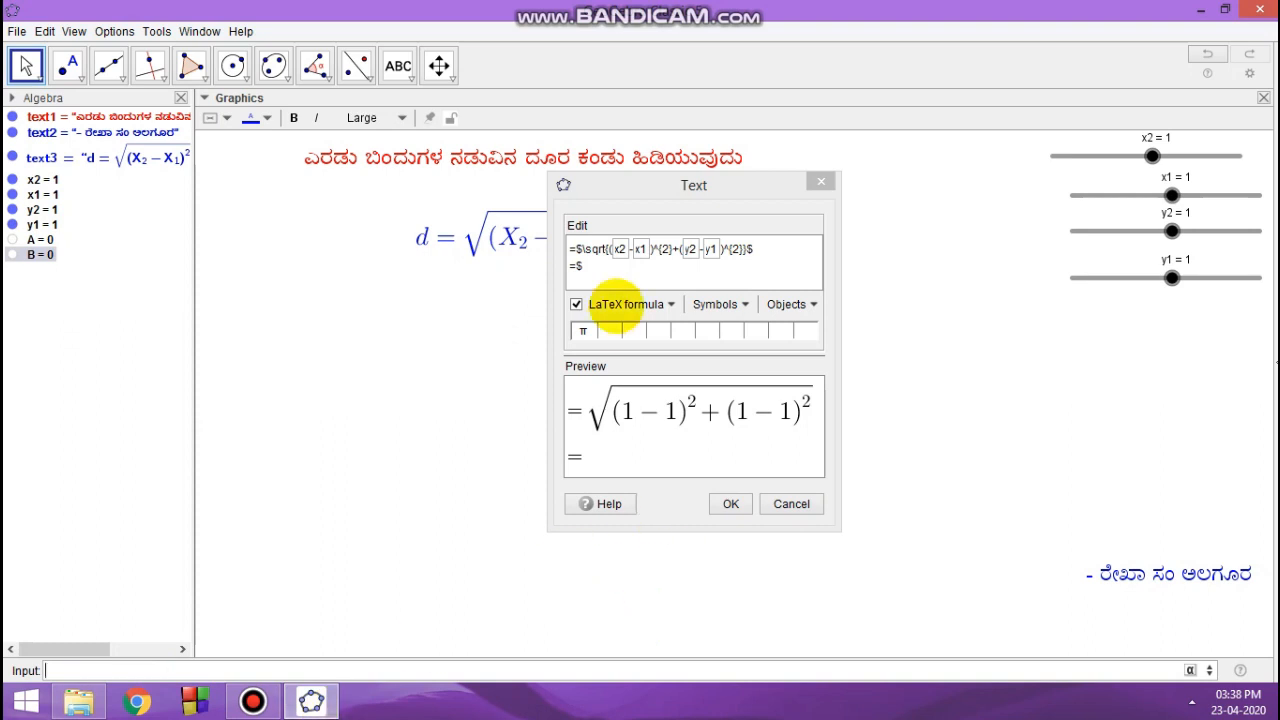
Append a LaTeX square root to the text's second line and clear its placeholder x
left_click(583, 266)
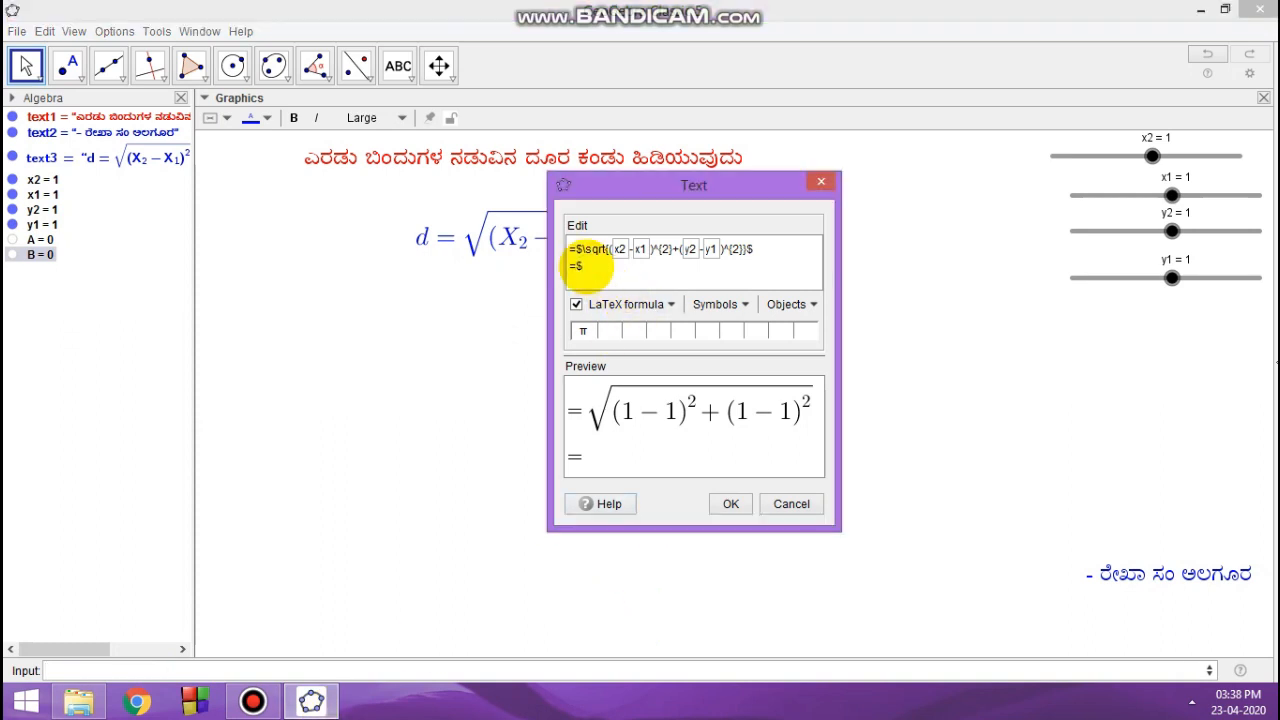
left_click(668, 304)
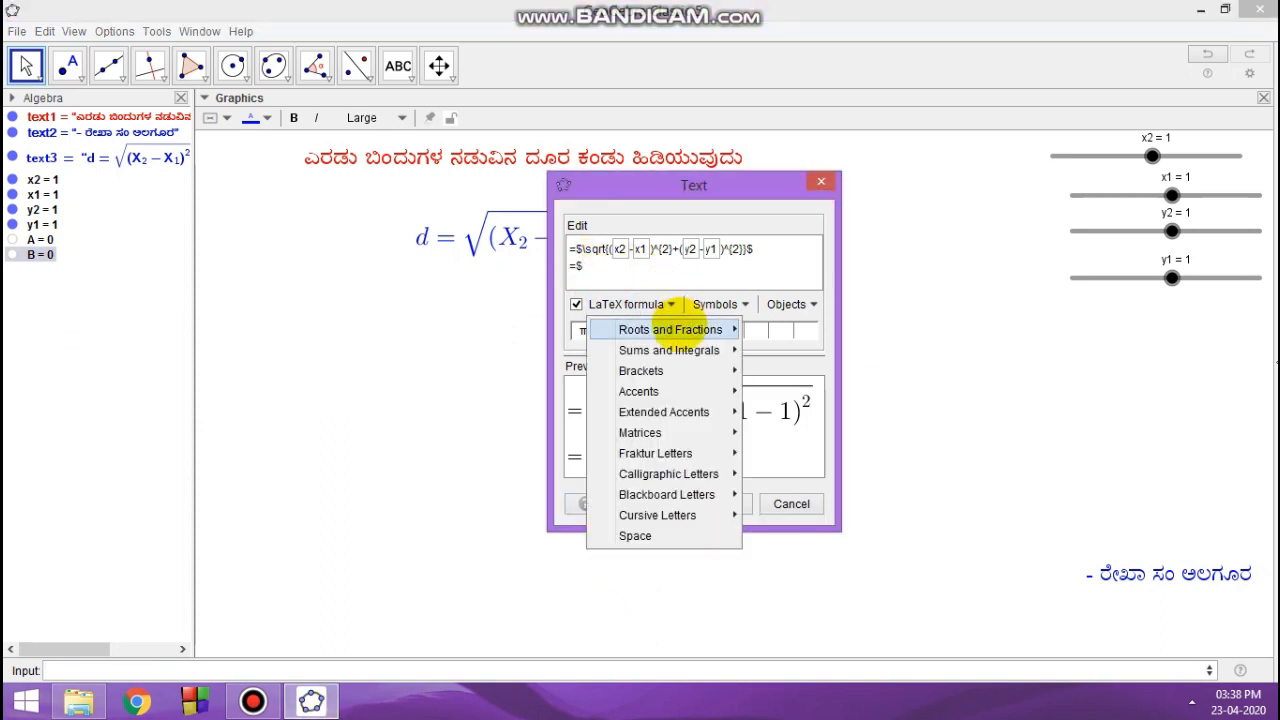
mouse_move(713, 328)
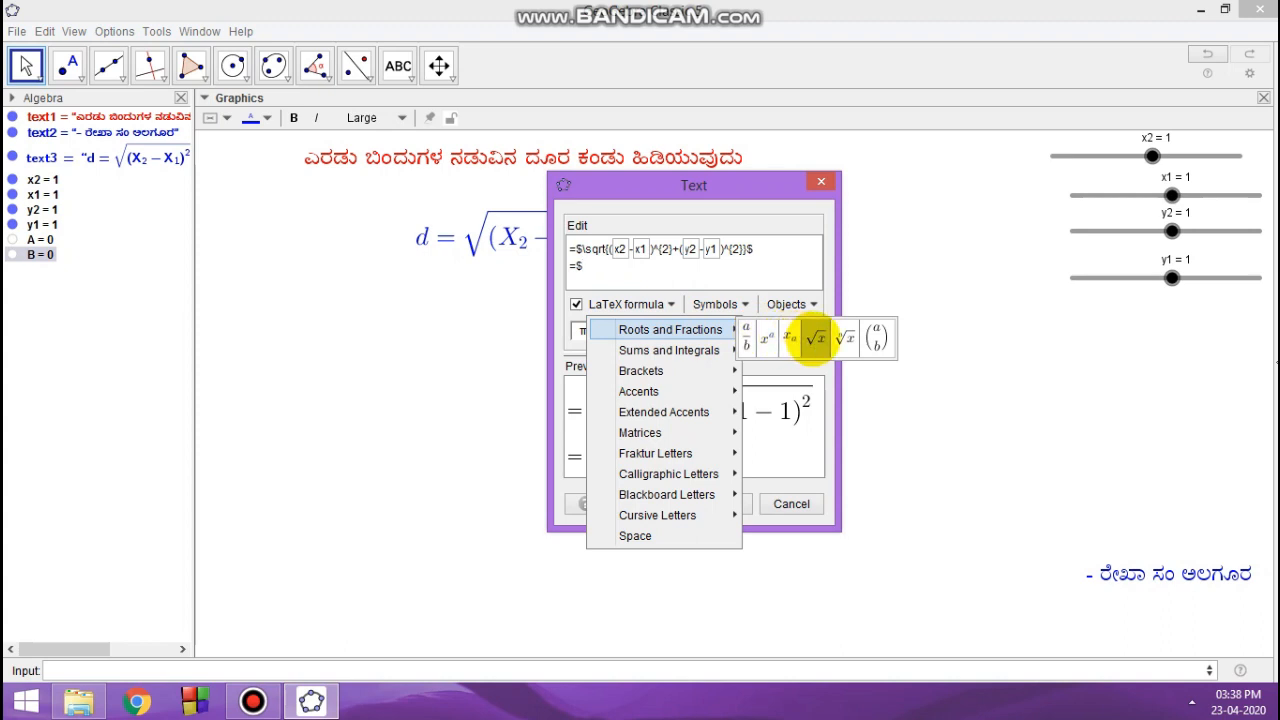
left_click(813, 337)
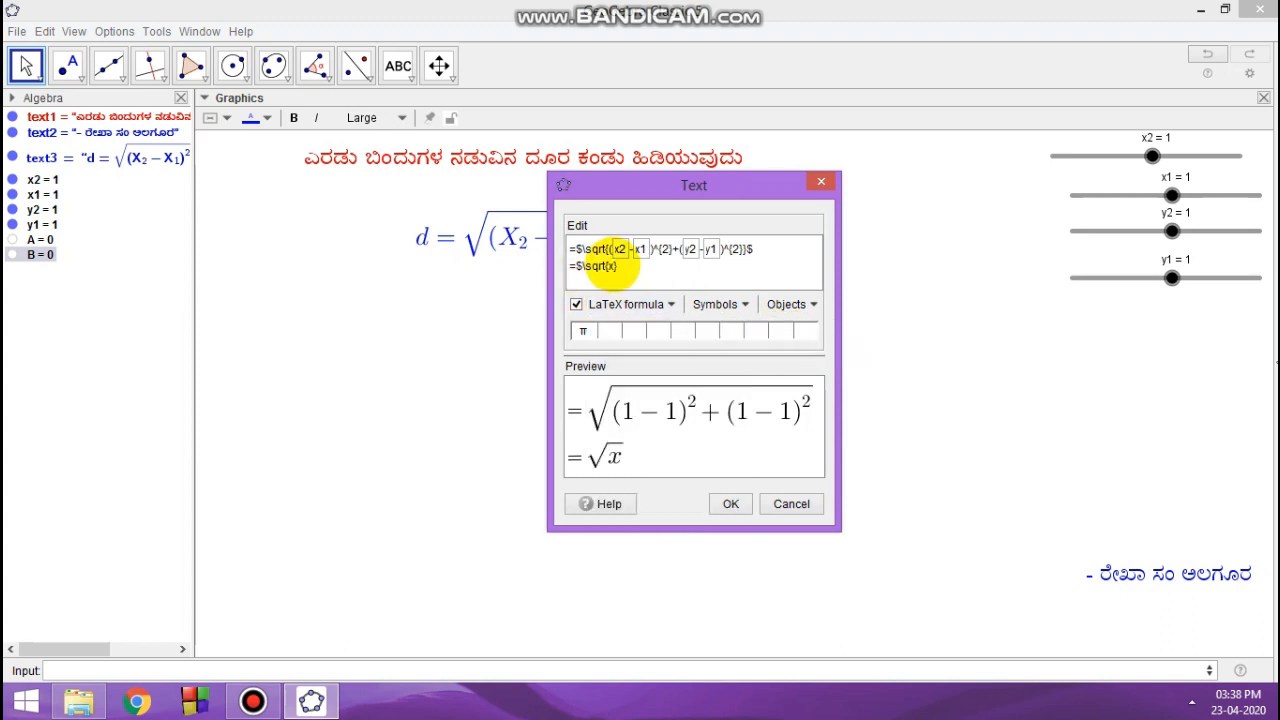
left_click(613, 266)
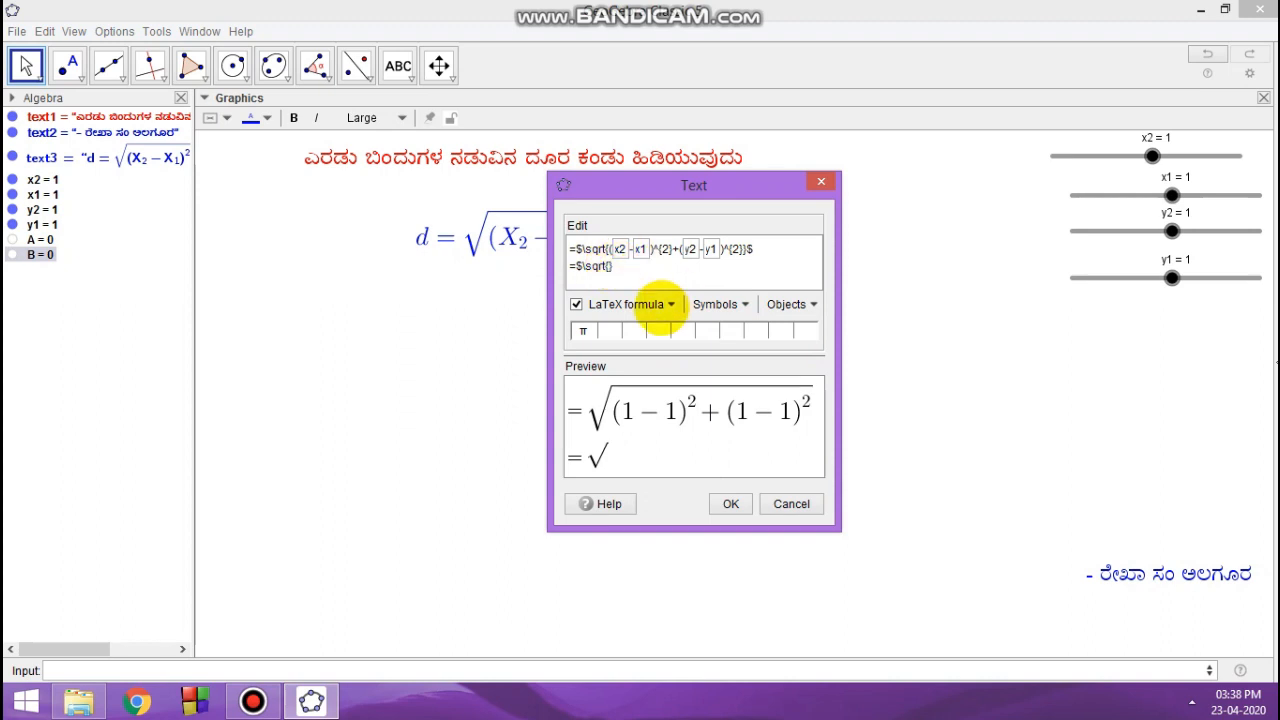
Insert a power template inside the second line's square root and set its exponent to 2
left_click(669, 304)
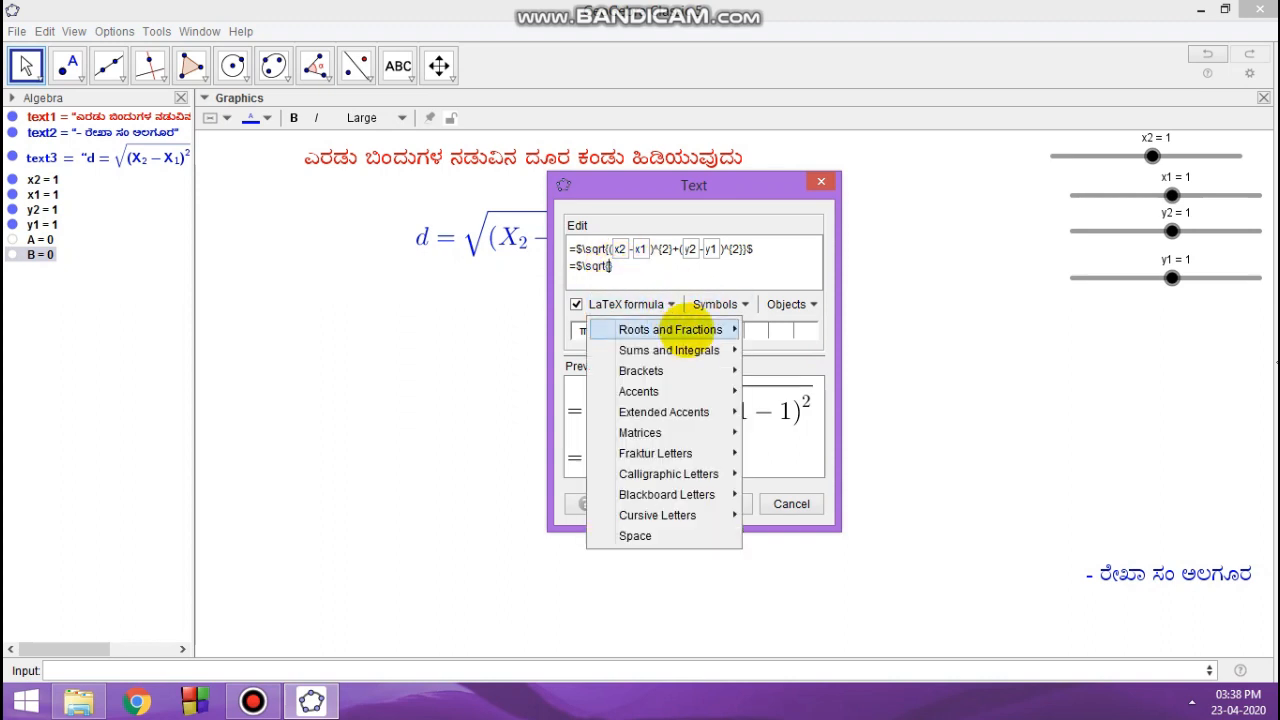
mouse_move(712, 329)
left_click(766, 338)
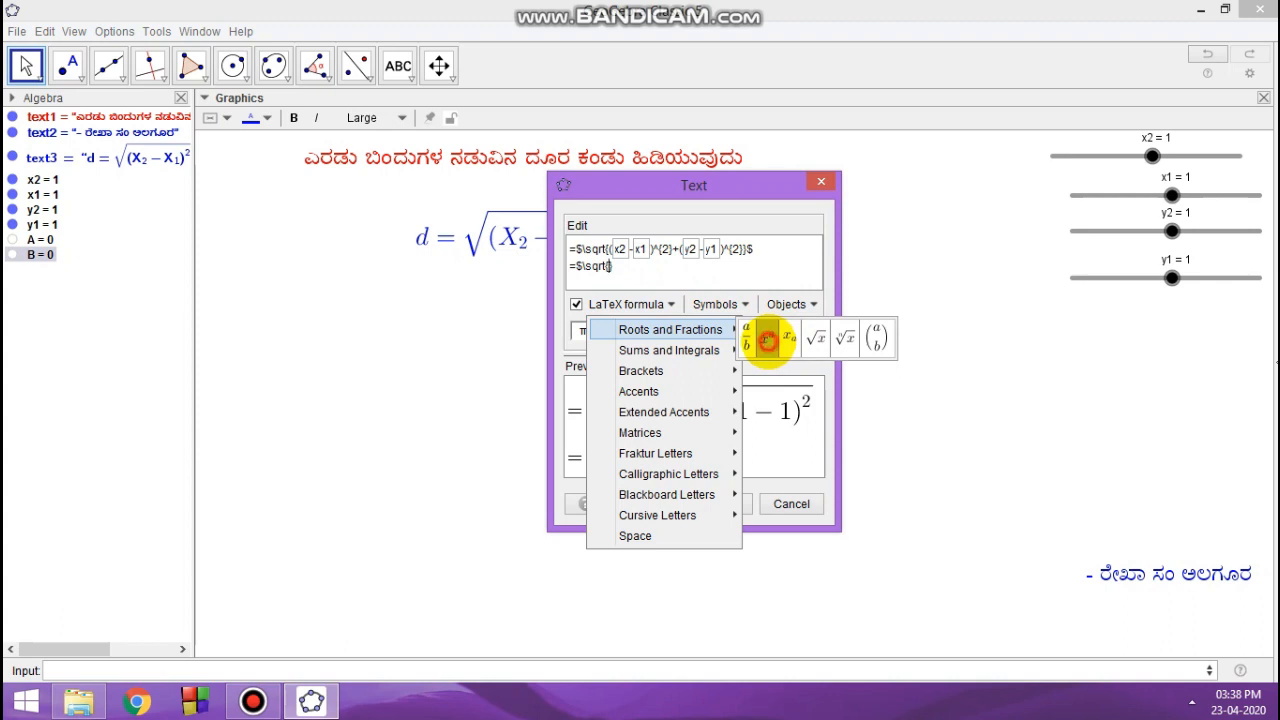
type("}")
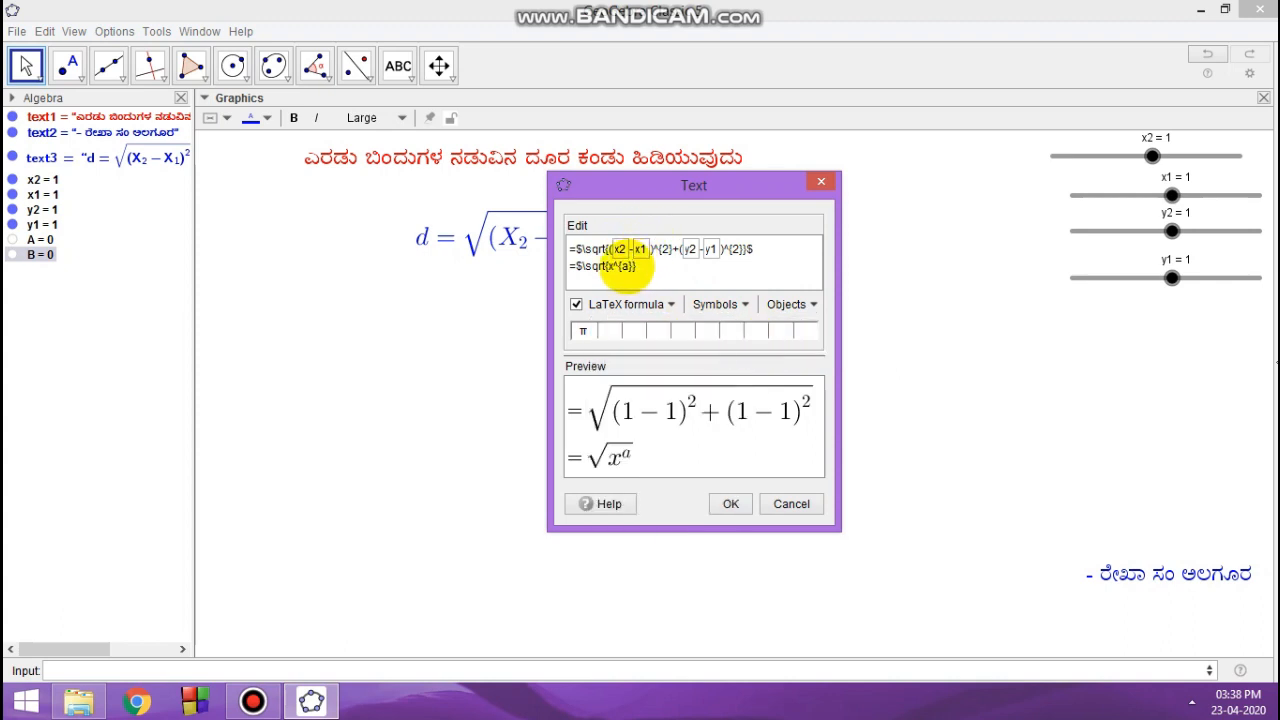
key("BackSpace")
type("2")
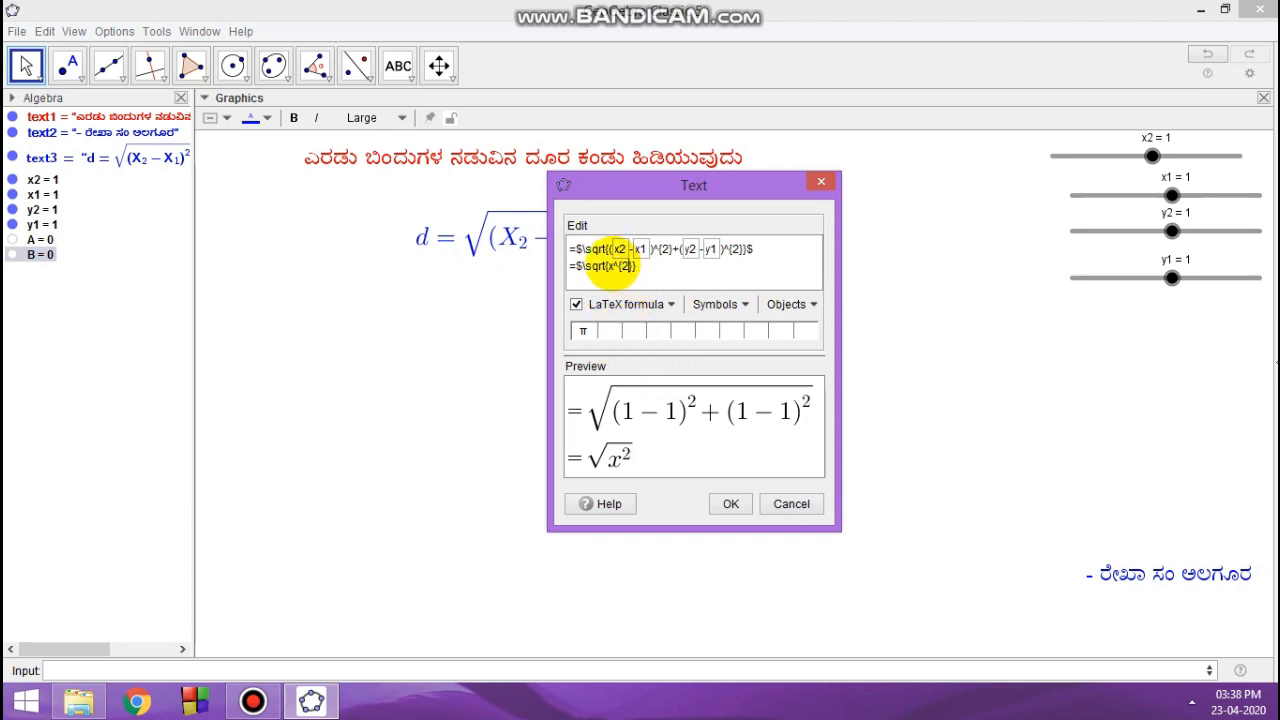
Replace the base placeholder in the second line's power with a dynamic reference to A
left_click(612, 264)
key("BackSpace")
left_click(800, 304)
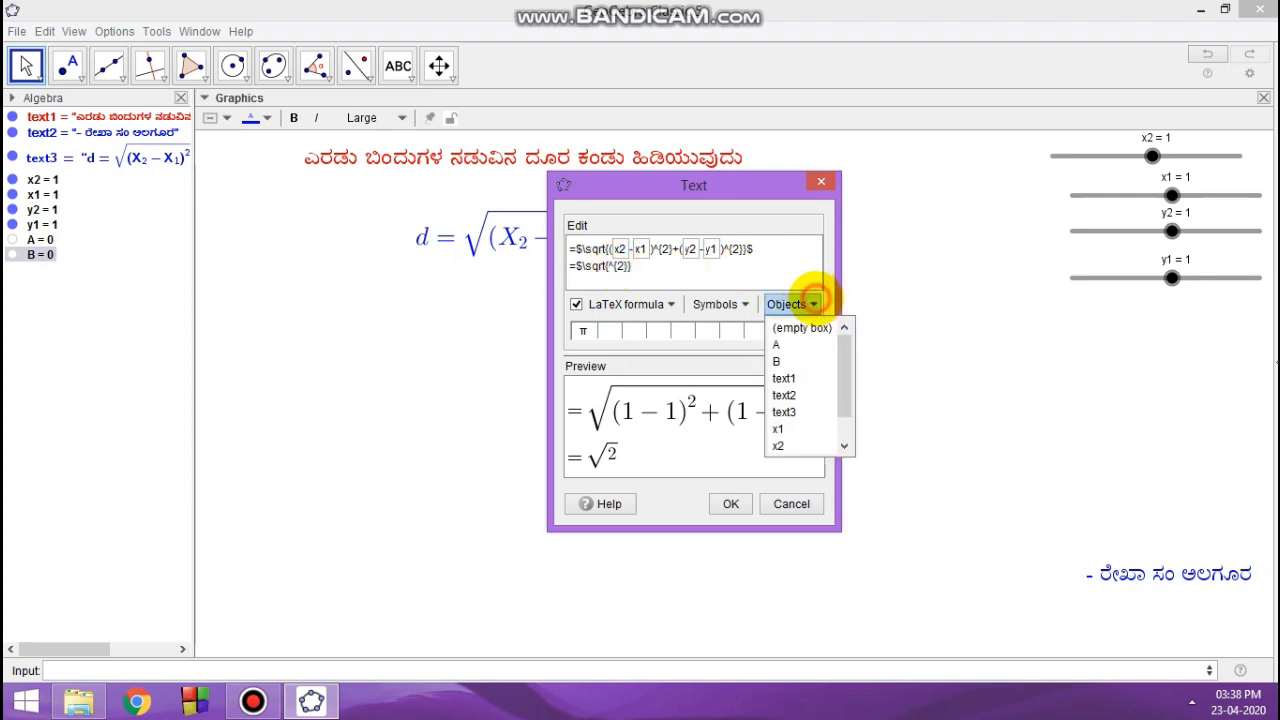
left_click(775, 343)
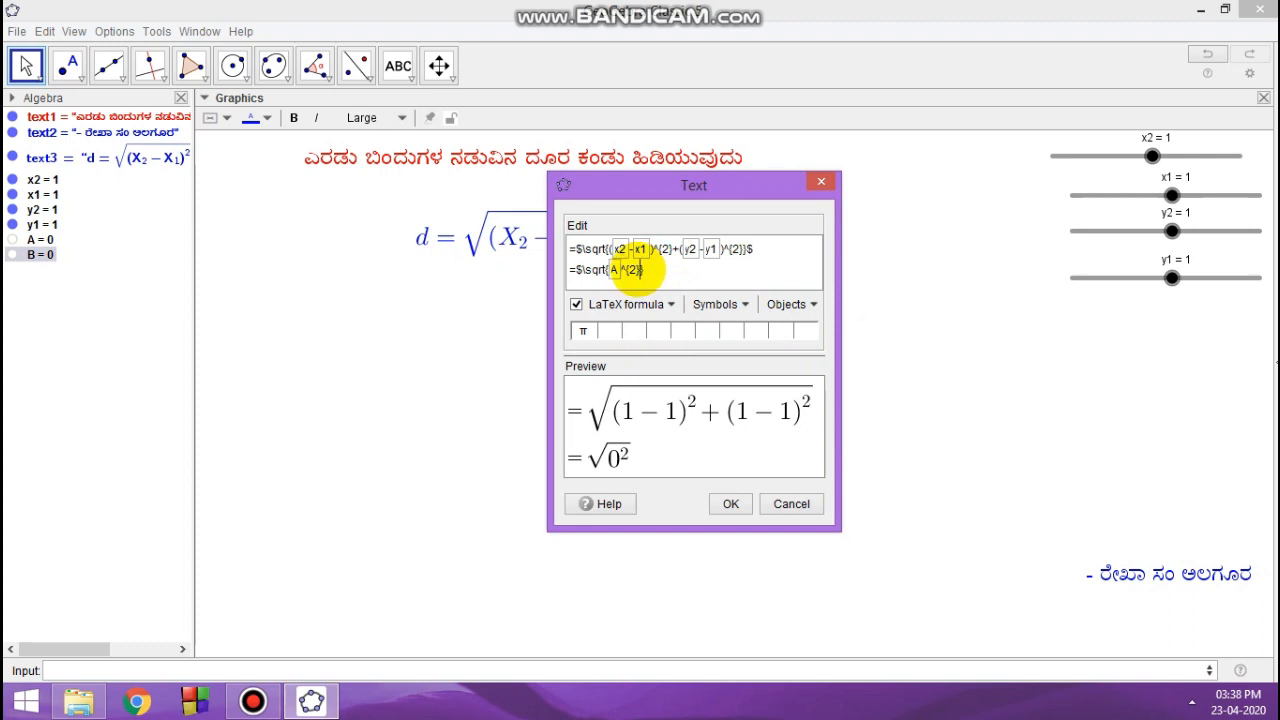
Add a plus sign and a second power template after the squared A term inside the second line's square root
type("+")
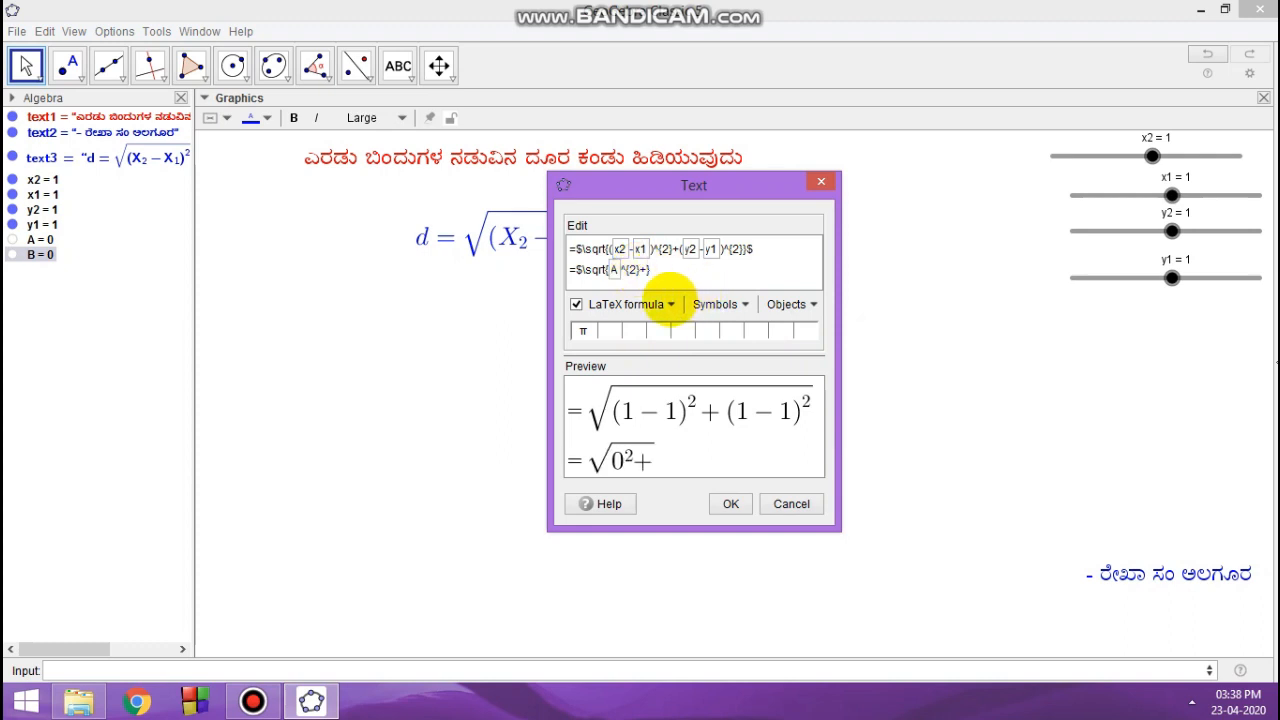
left_click(670, 304)
mouse_move(670, 325)
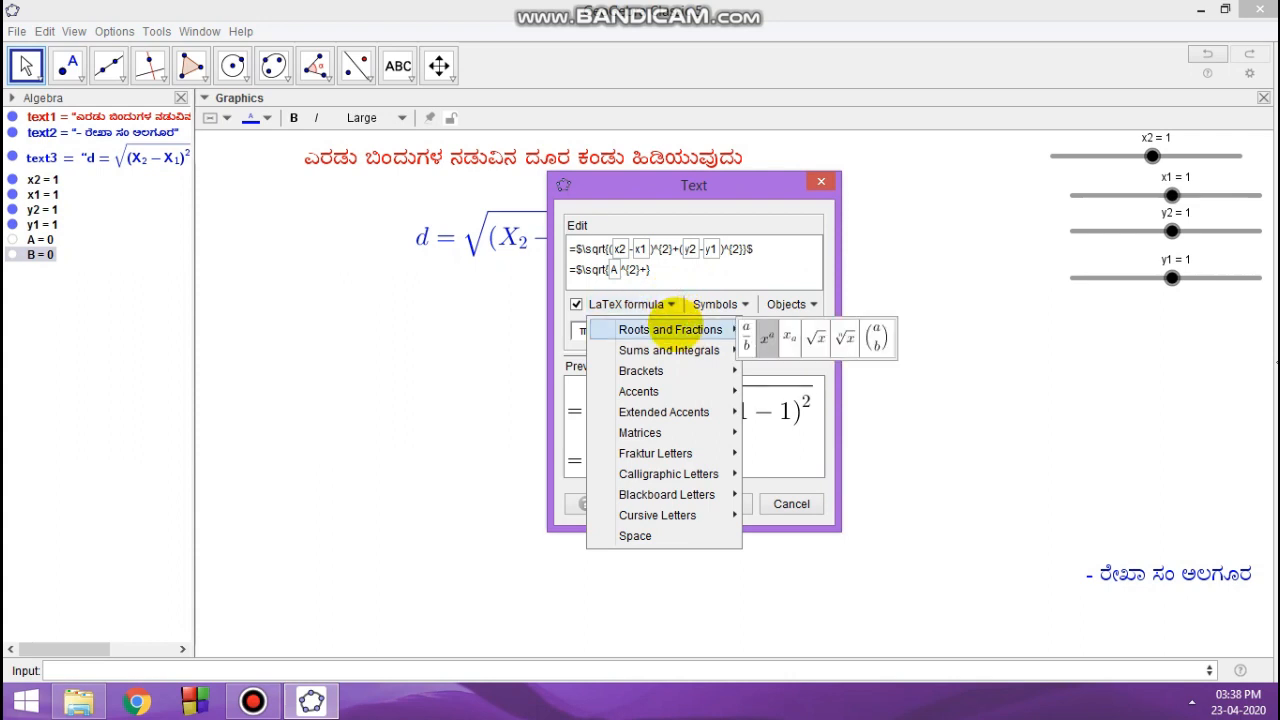
left_click(764, 336)
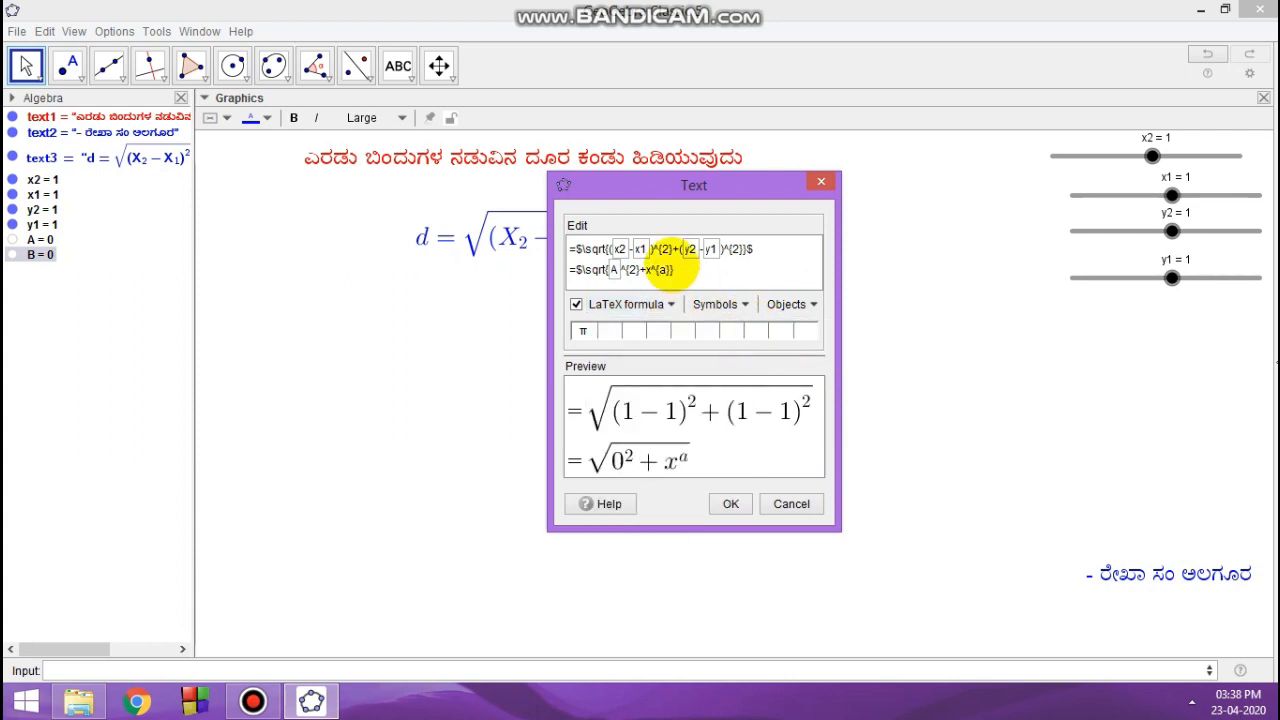
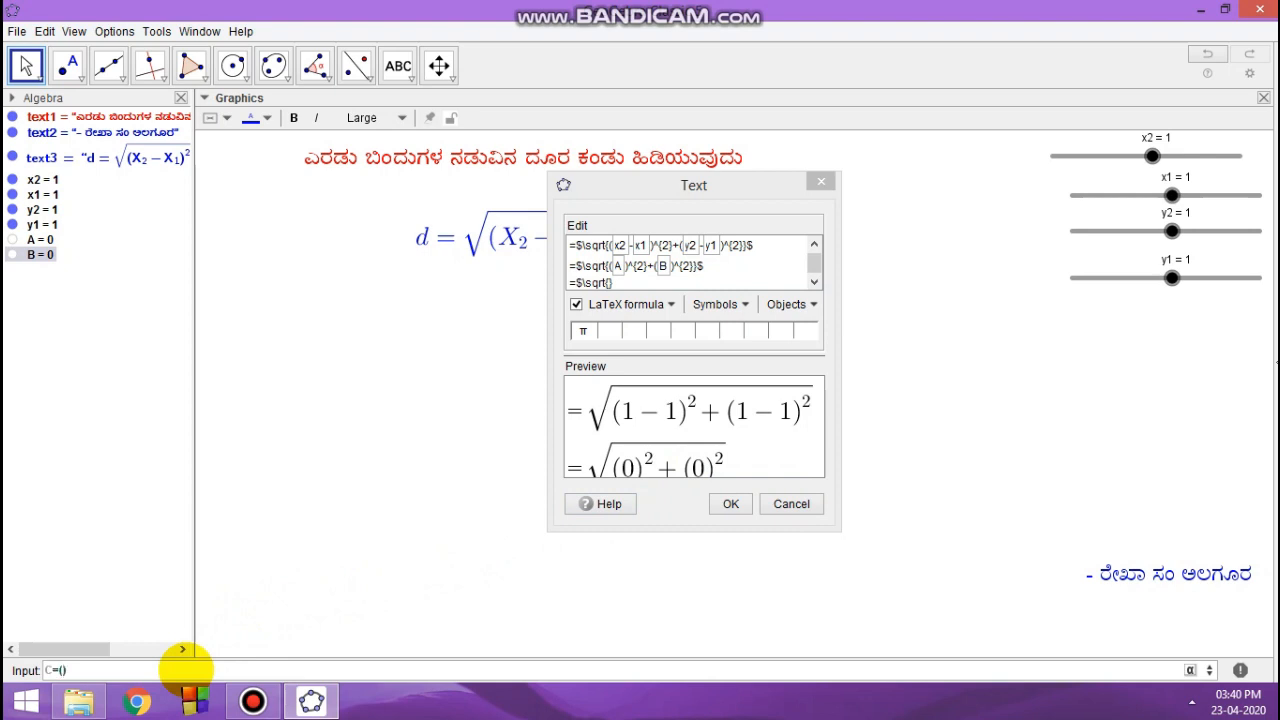
Define two helper numbers in the algebra input: C as the square of A and D as the square of B
type("A^A")
key("Return")
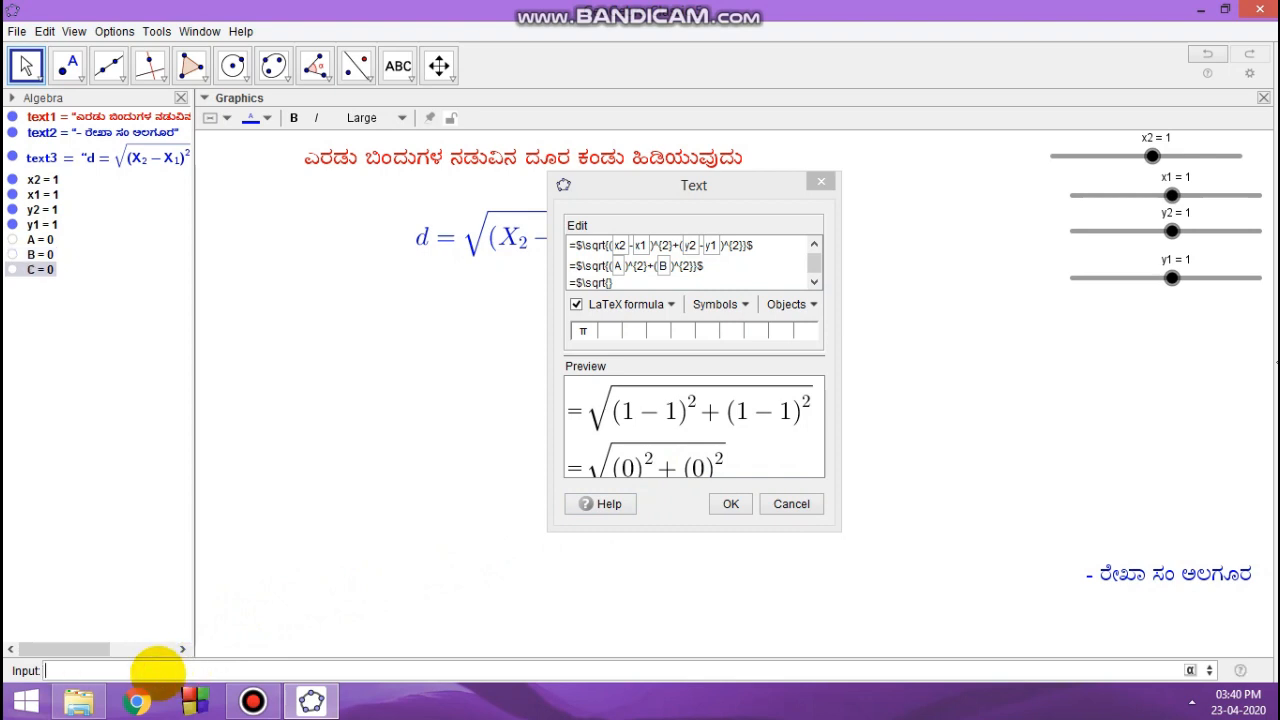
type("D")
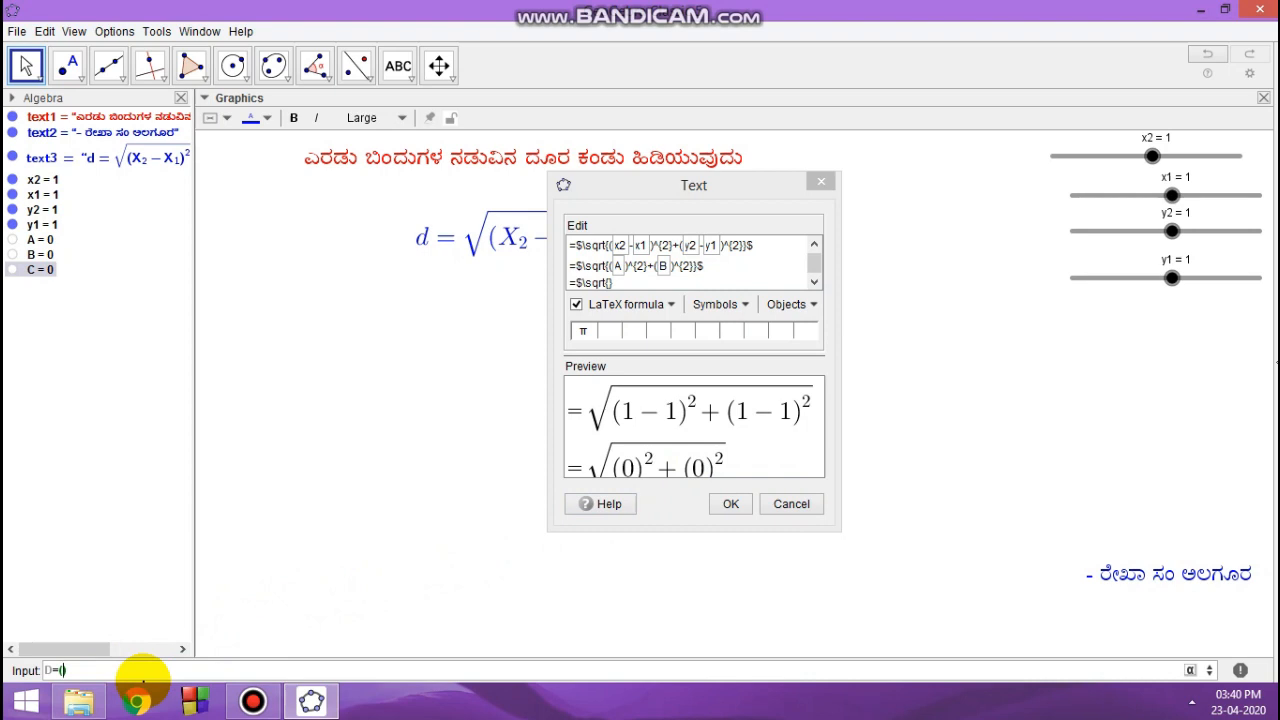
type("=(B^B")
key("Return")
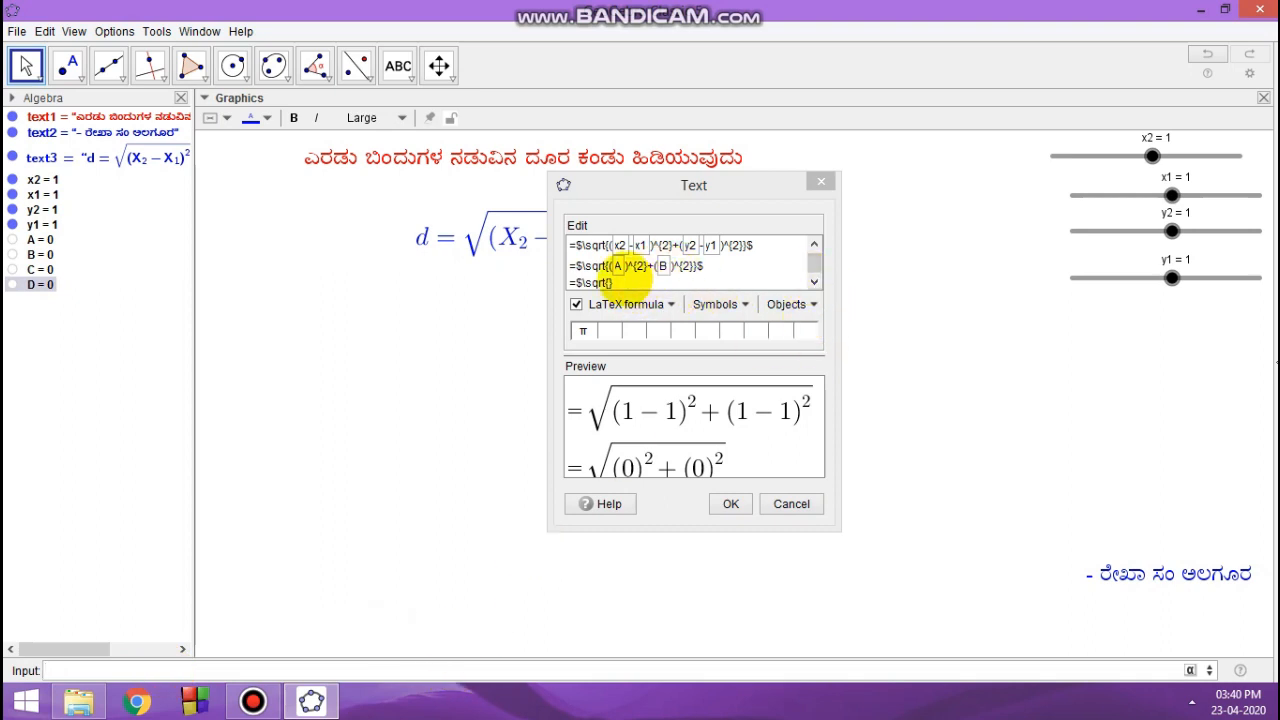
Fill the third line's square root with dynamic references C + D, close it with $, and start a fourth line with =$
left_click(600, 283)
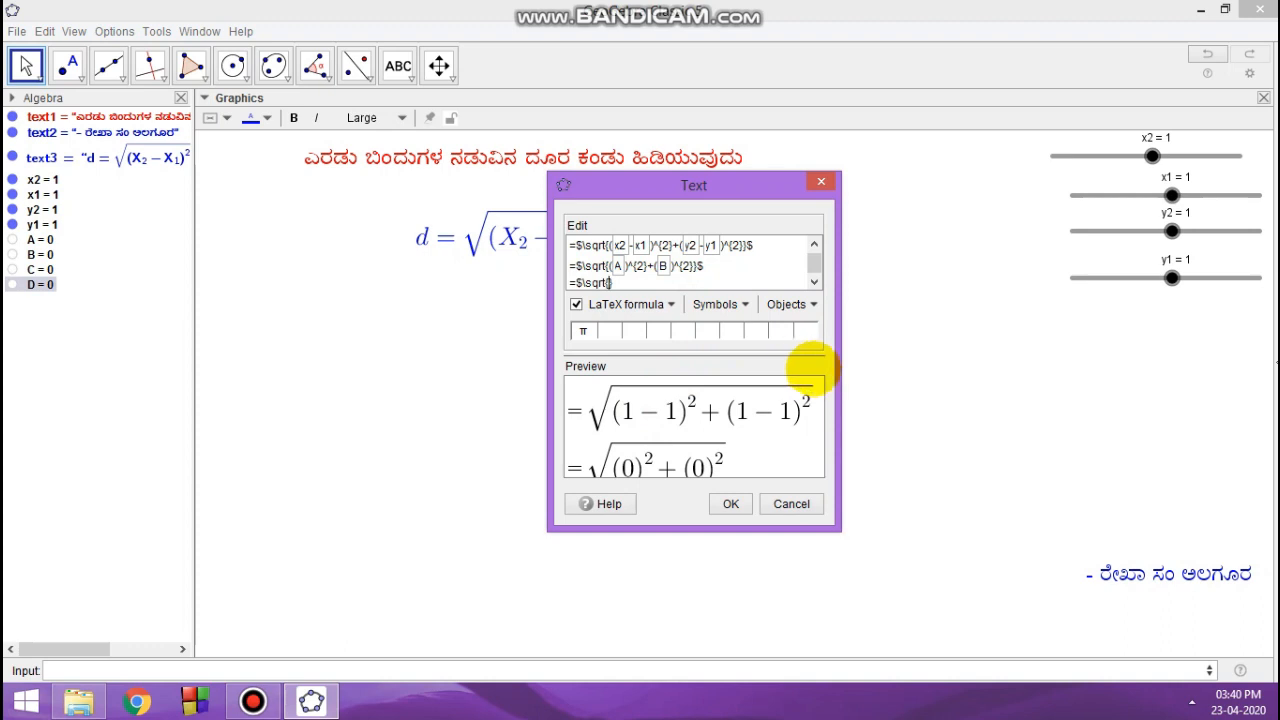
left_click(805, 304)
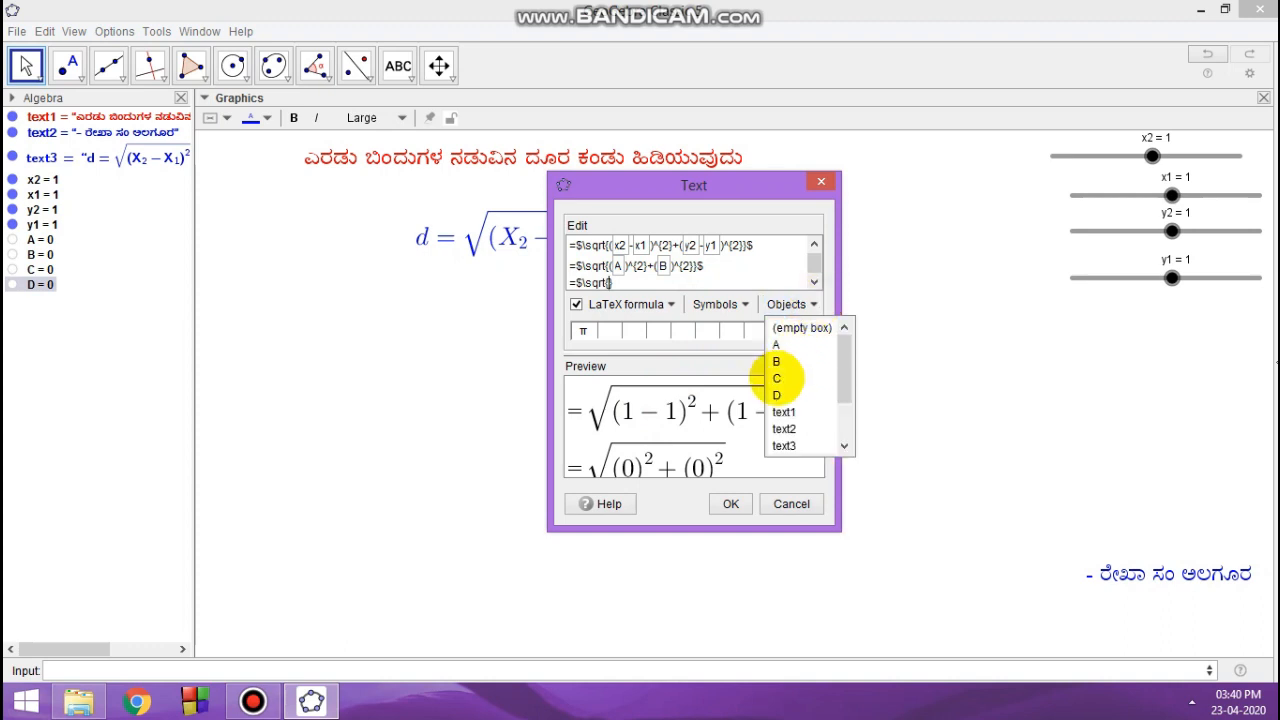
left_click(777, 378)
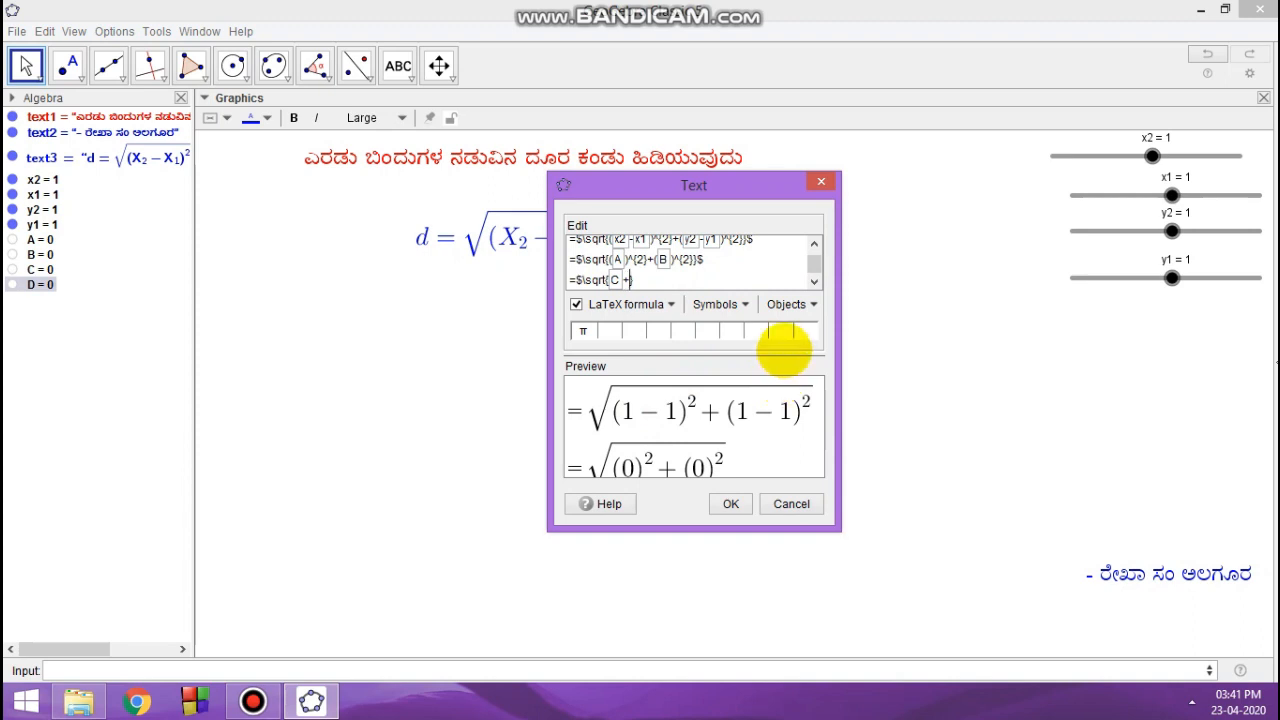
left_click(806, 305)
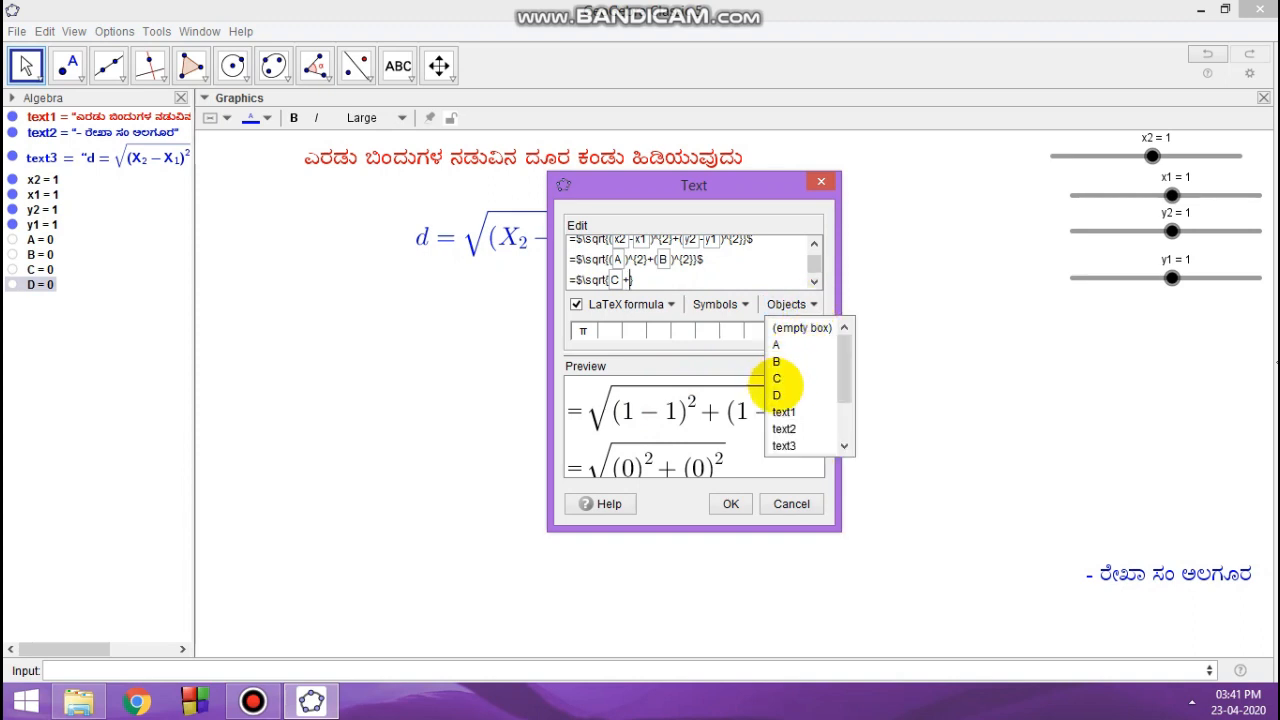
left_click(777, 395)
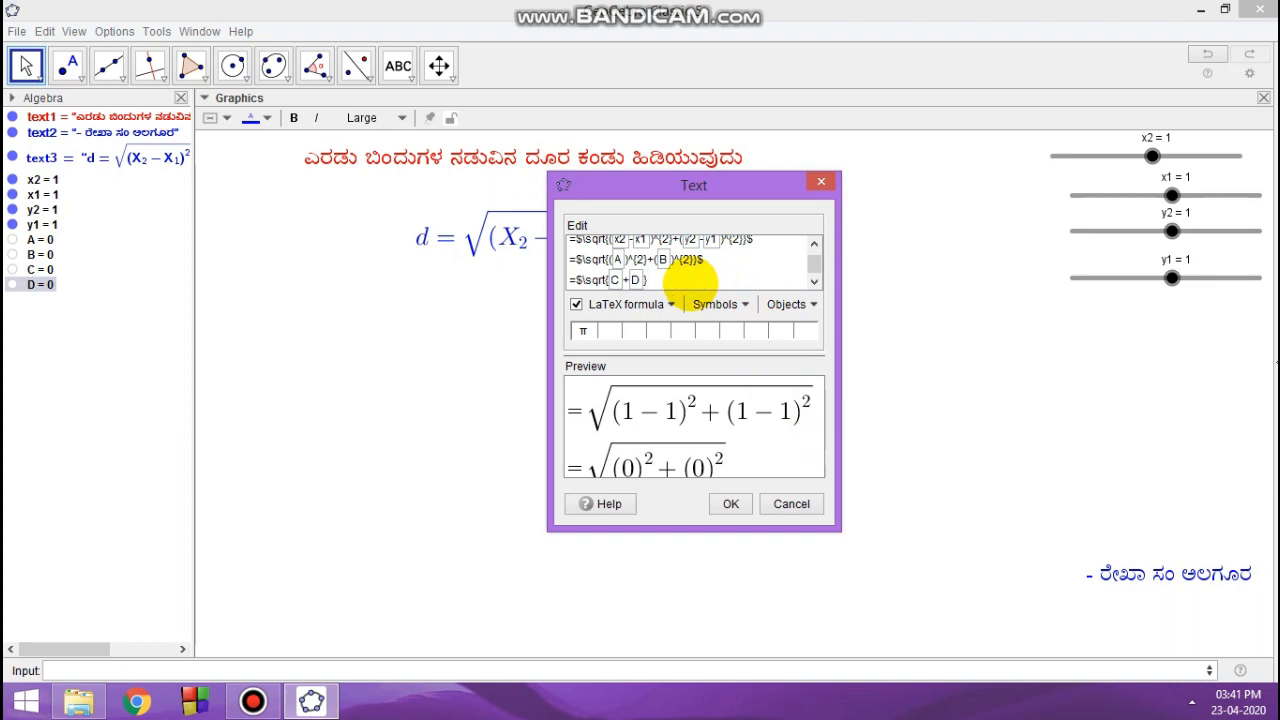
type("$")
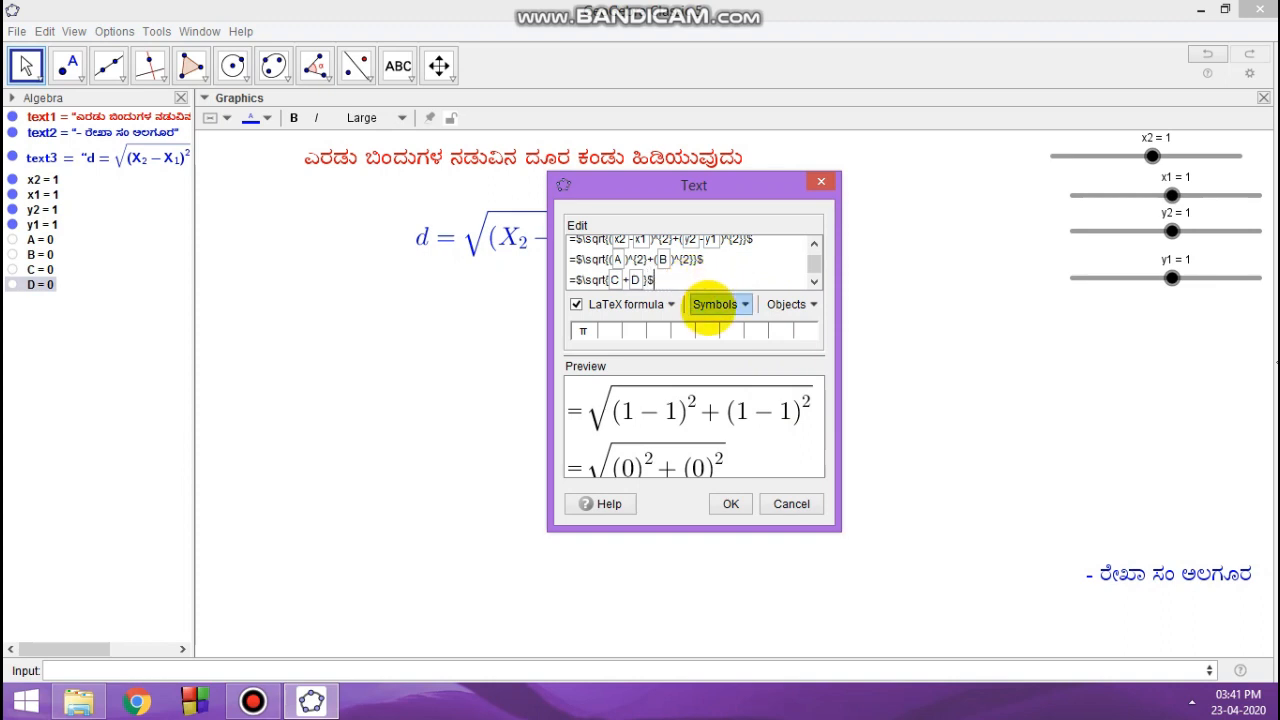
key("Return")
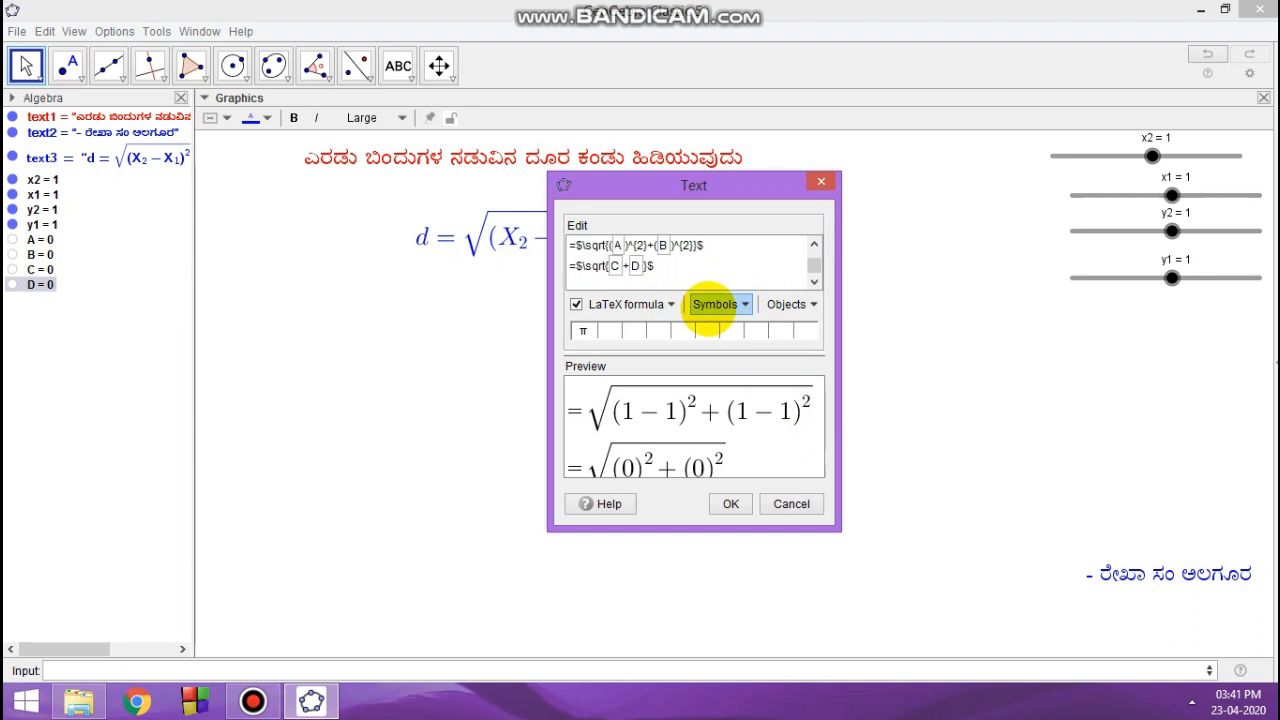
type("=$")
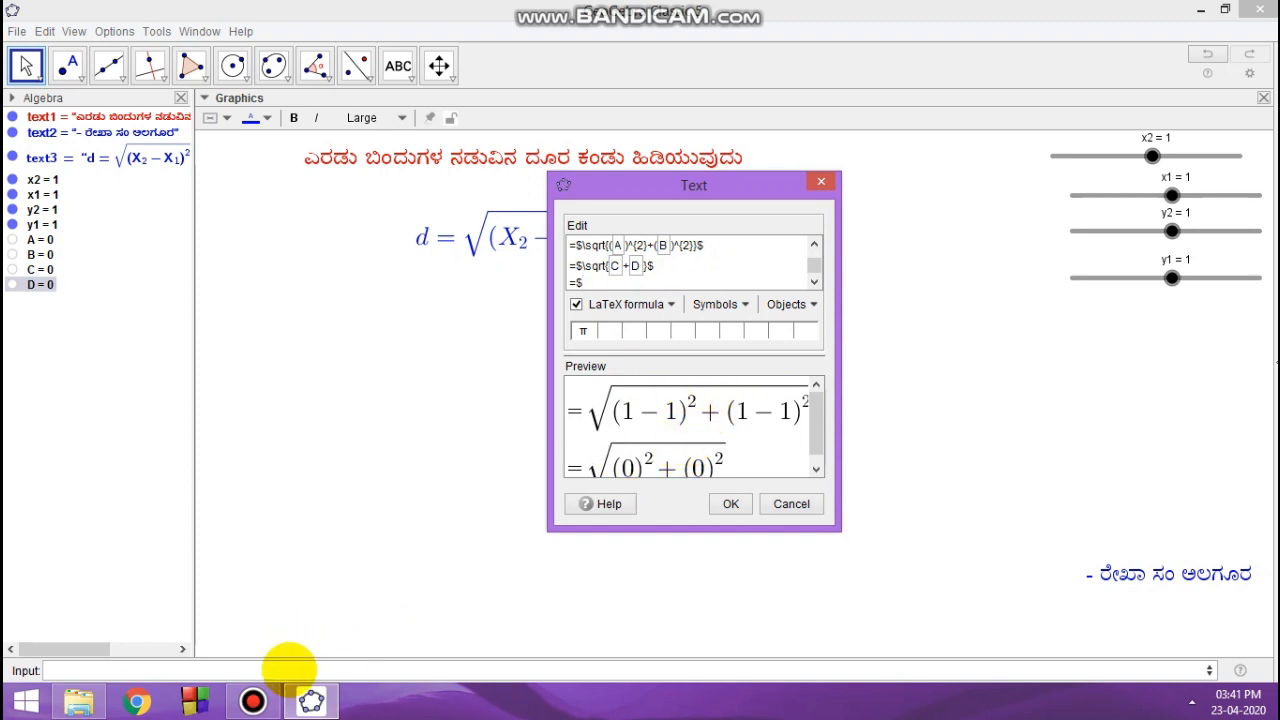
Define the helper number E=C+D in the algebra input
left_click(289, 670)
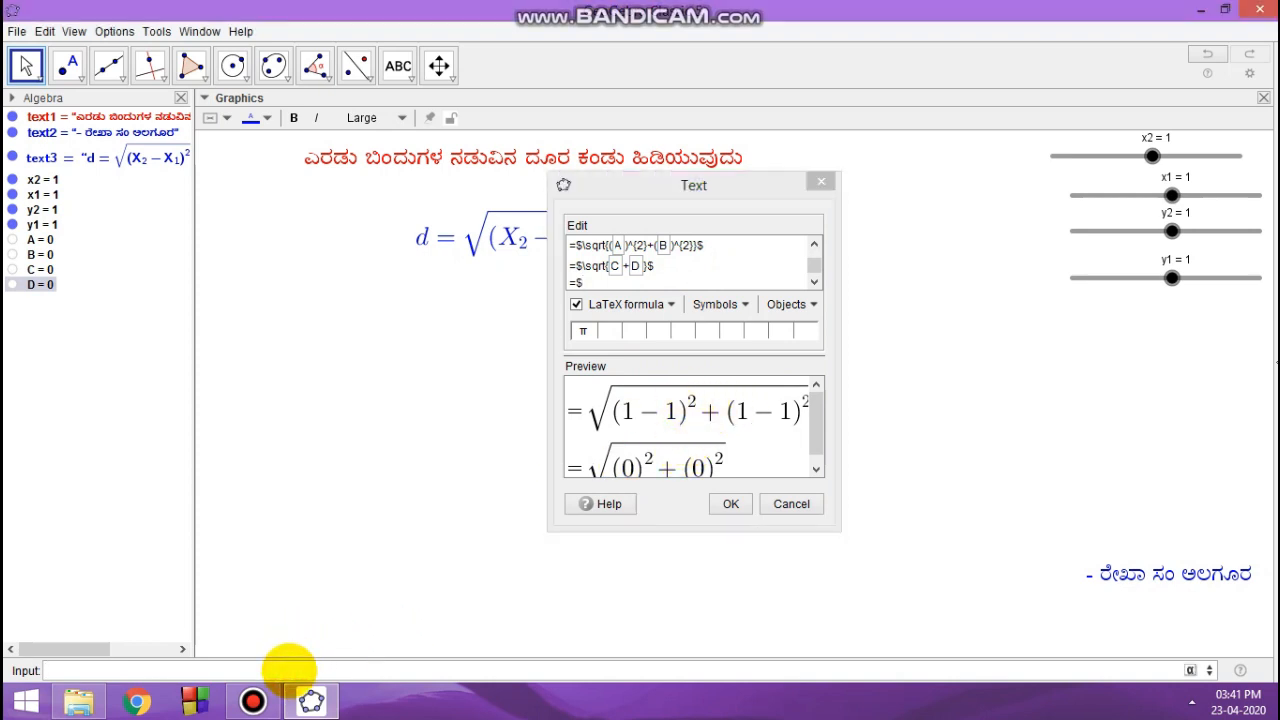
type("E=C+D")
key("Return")
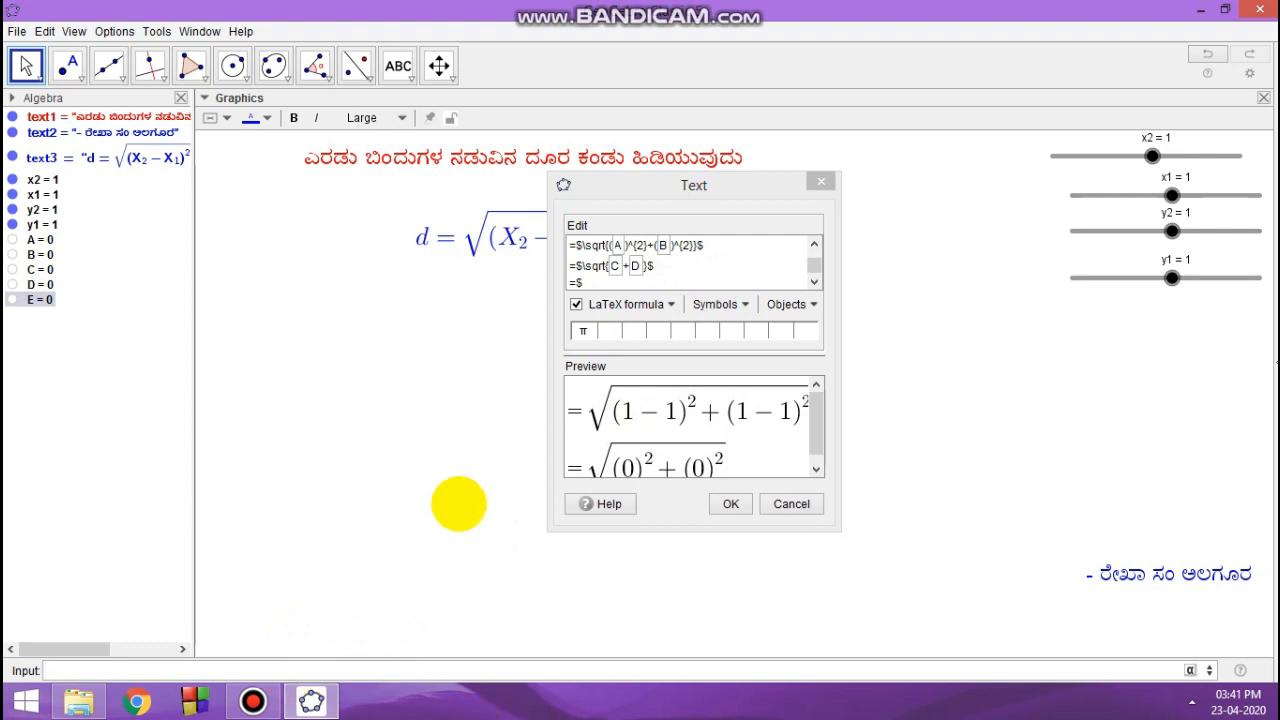
Complete the text's fourth line as a LaTeX square root of a dynamic reference to E and start a fifth line with =
left_click(585, 272)
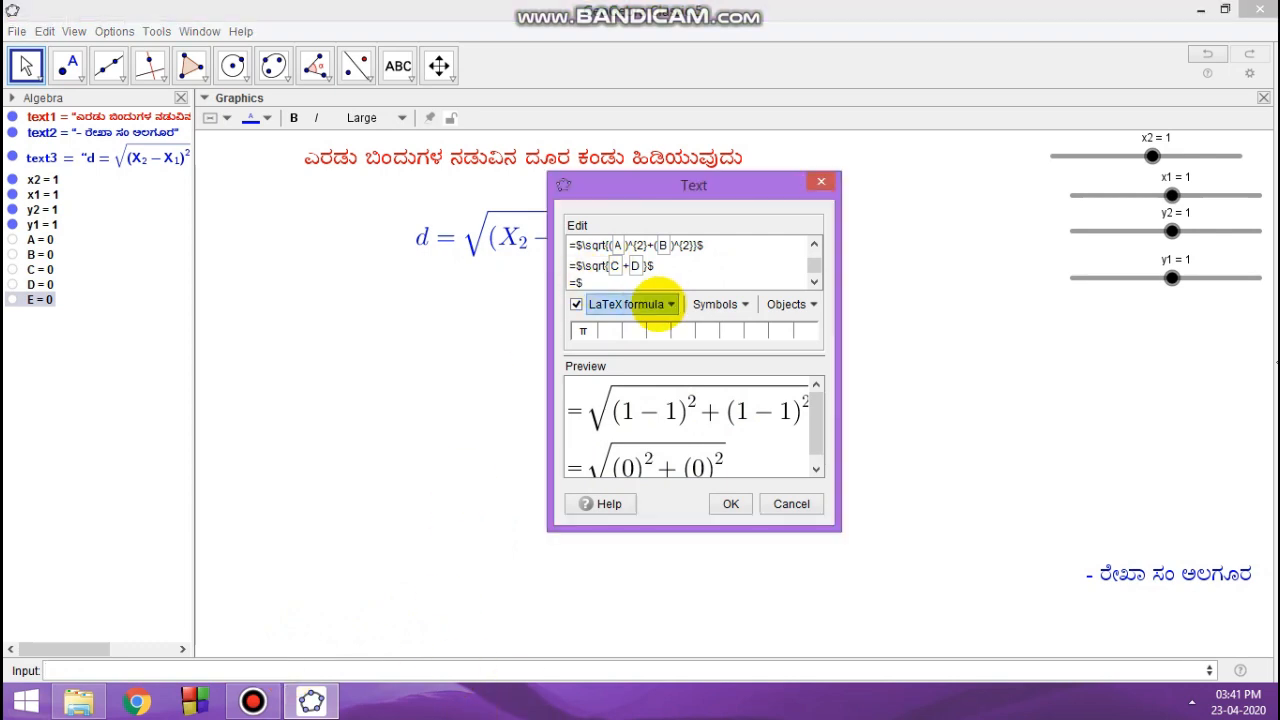
left_click(670, 302)
mouse_move(680, 330)
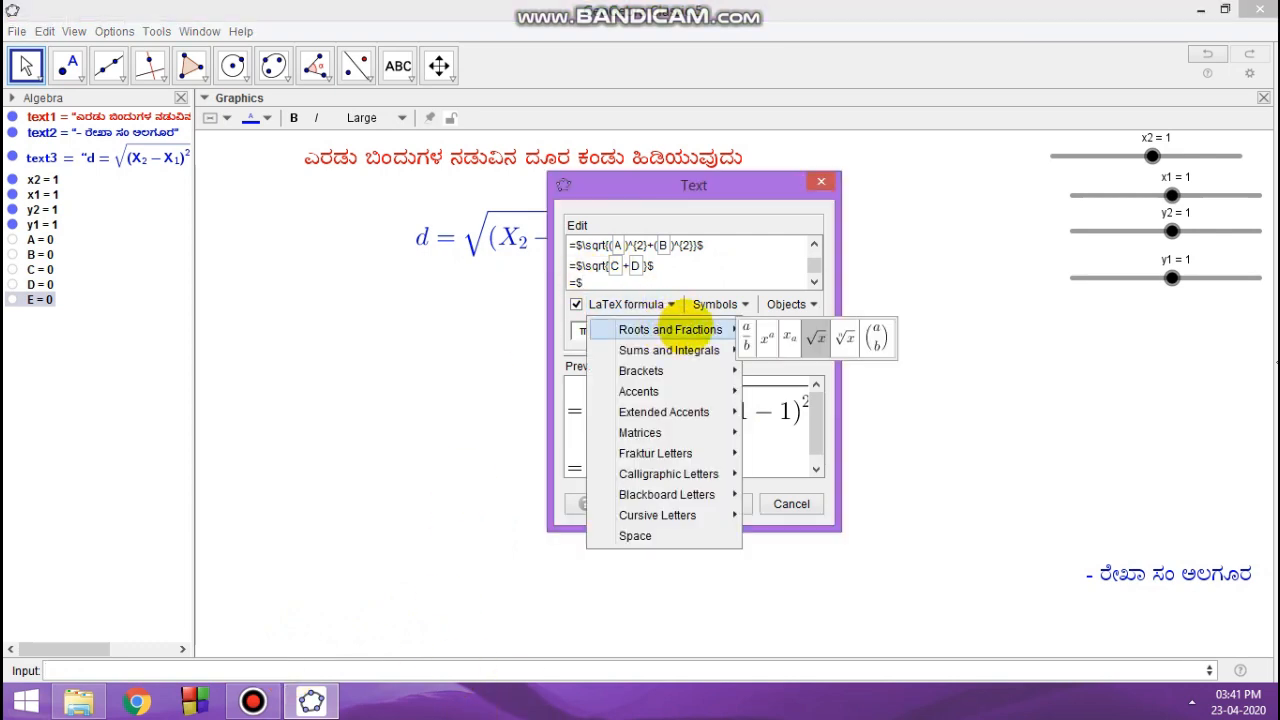
left_click(815, 340)
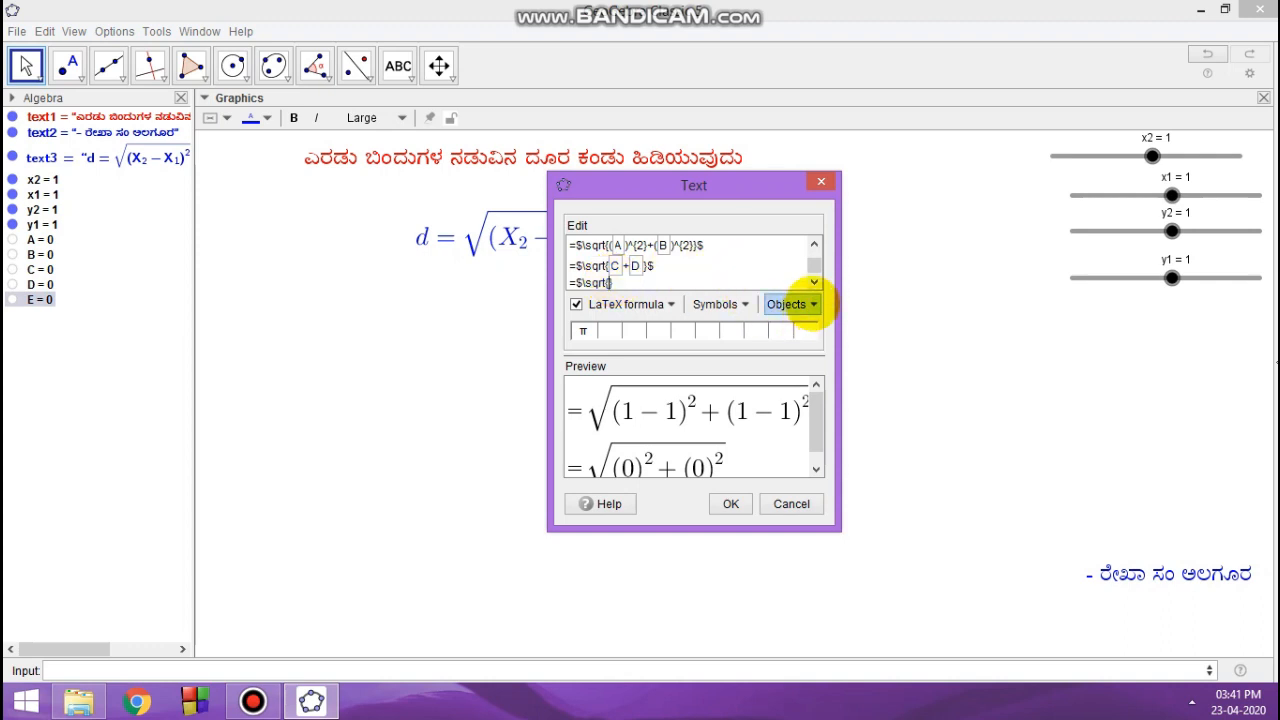
left_click(812, 304)
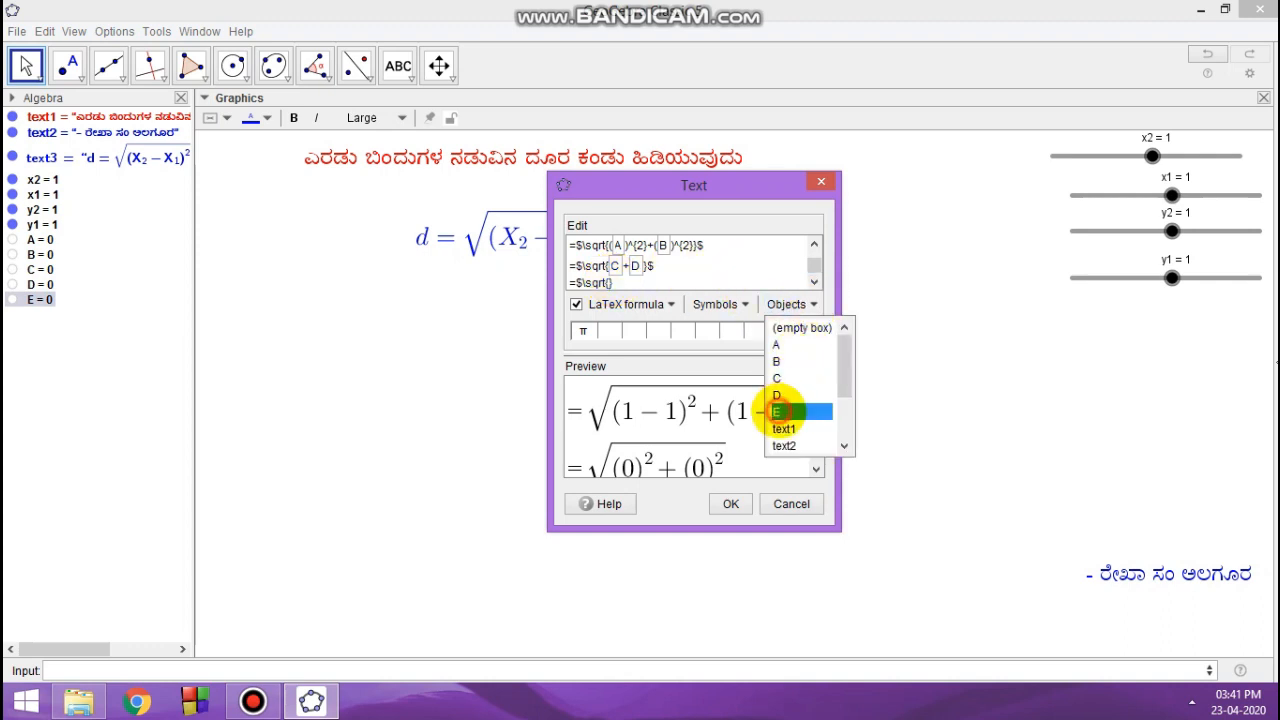
left_click(778, 412)
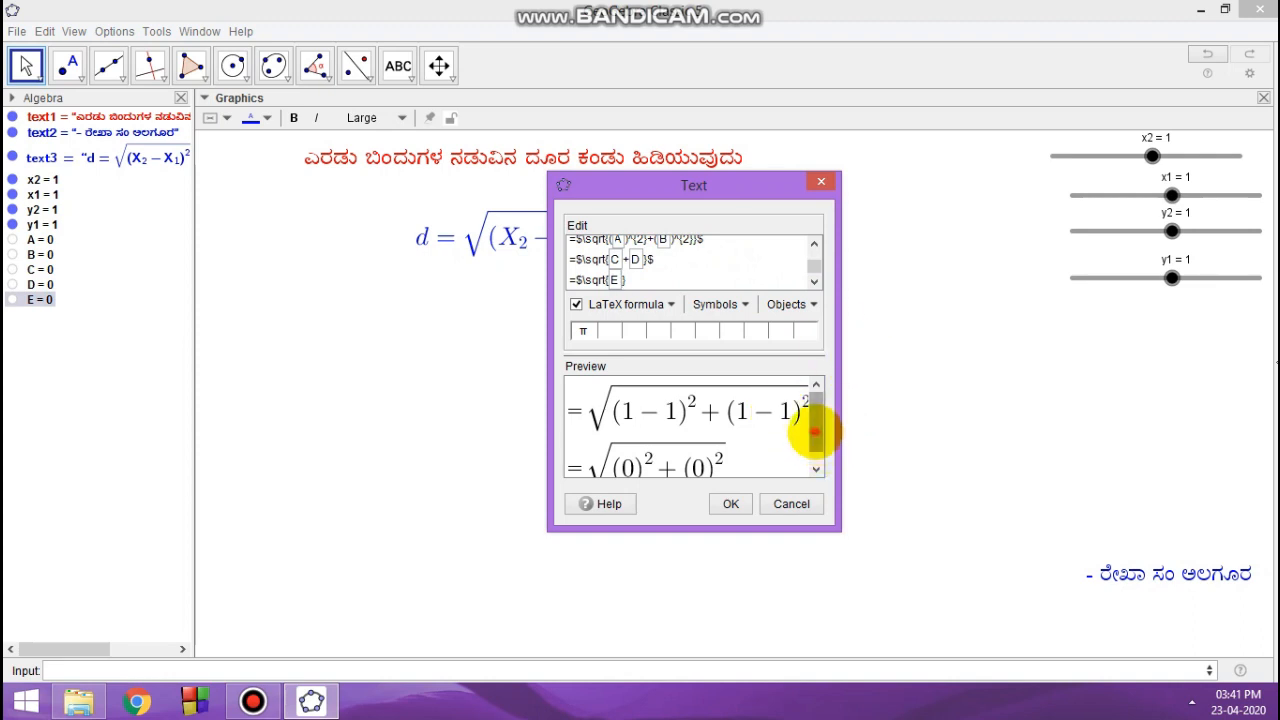
scroll(818, 428, "down", 1)
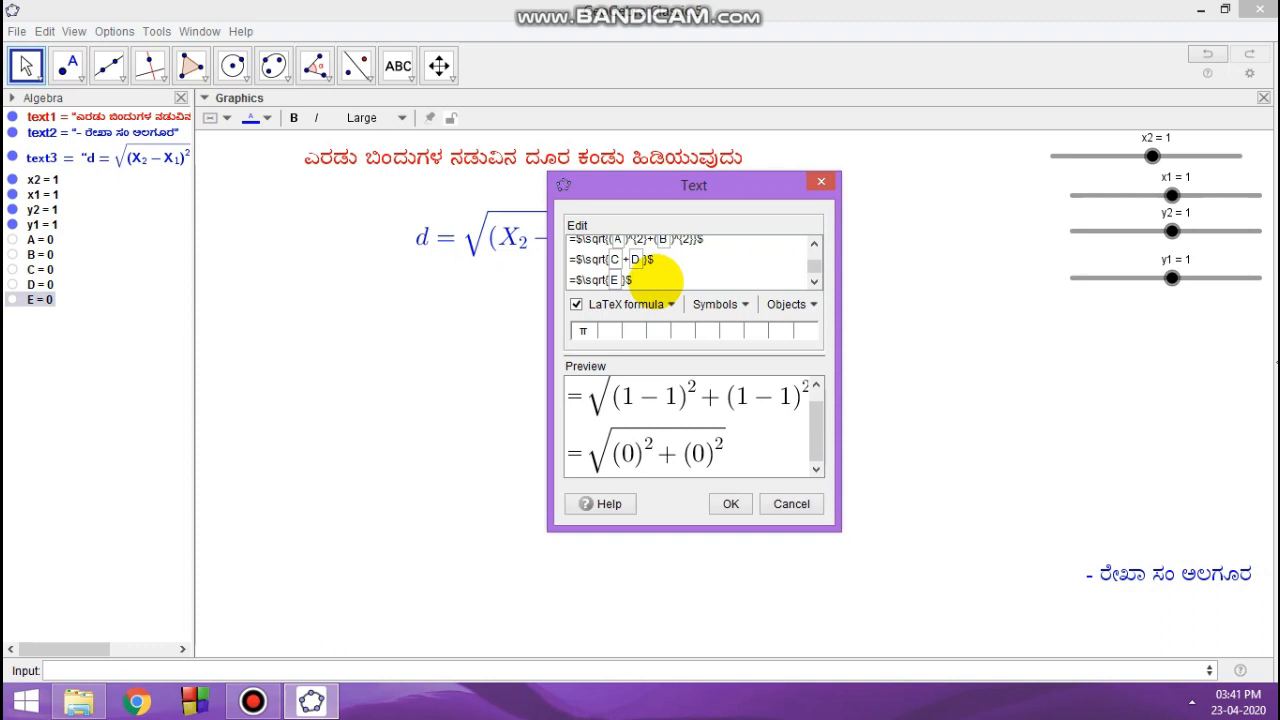
key("Return")
type("=")
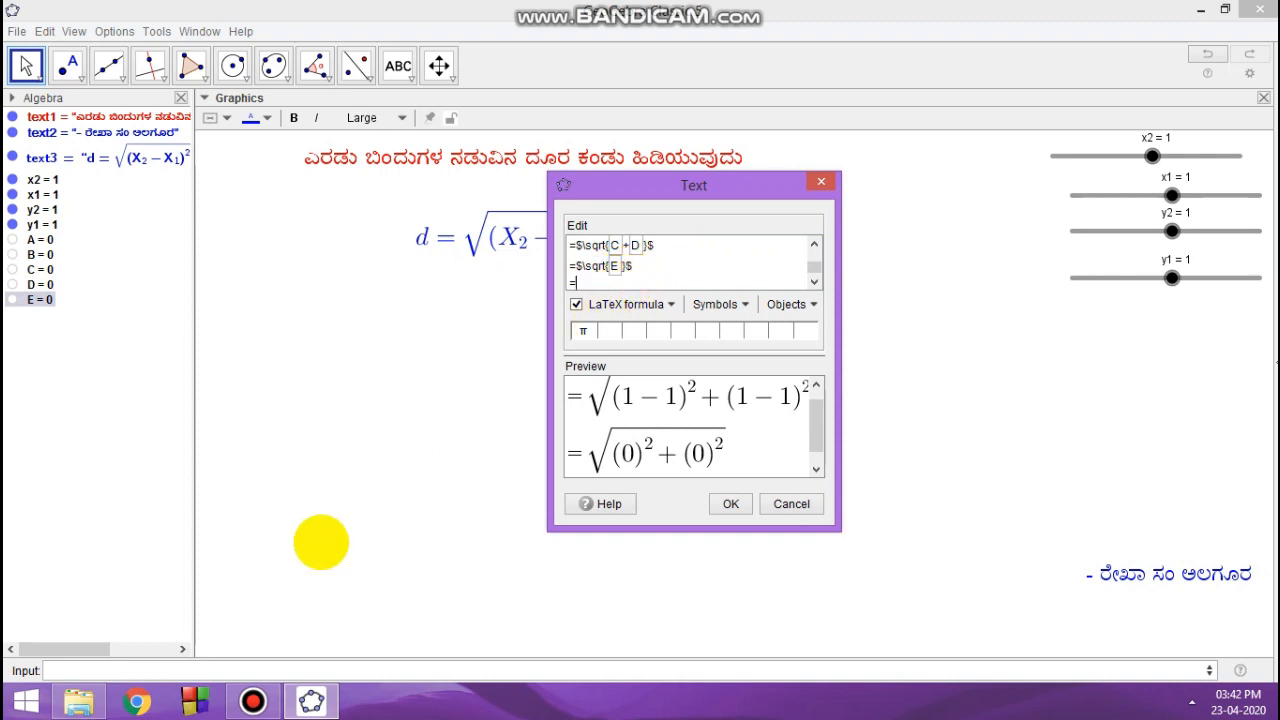
Define the helper number F as sqrt(E) in the algebra input, enclosing E in parentheses
left_click(124, 668)
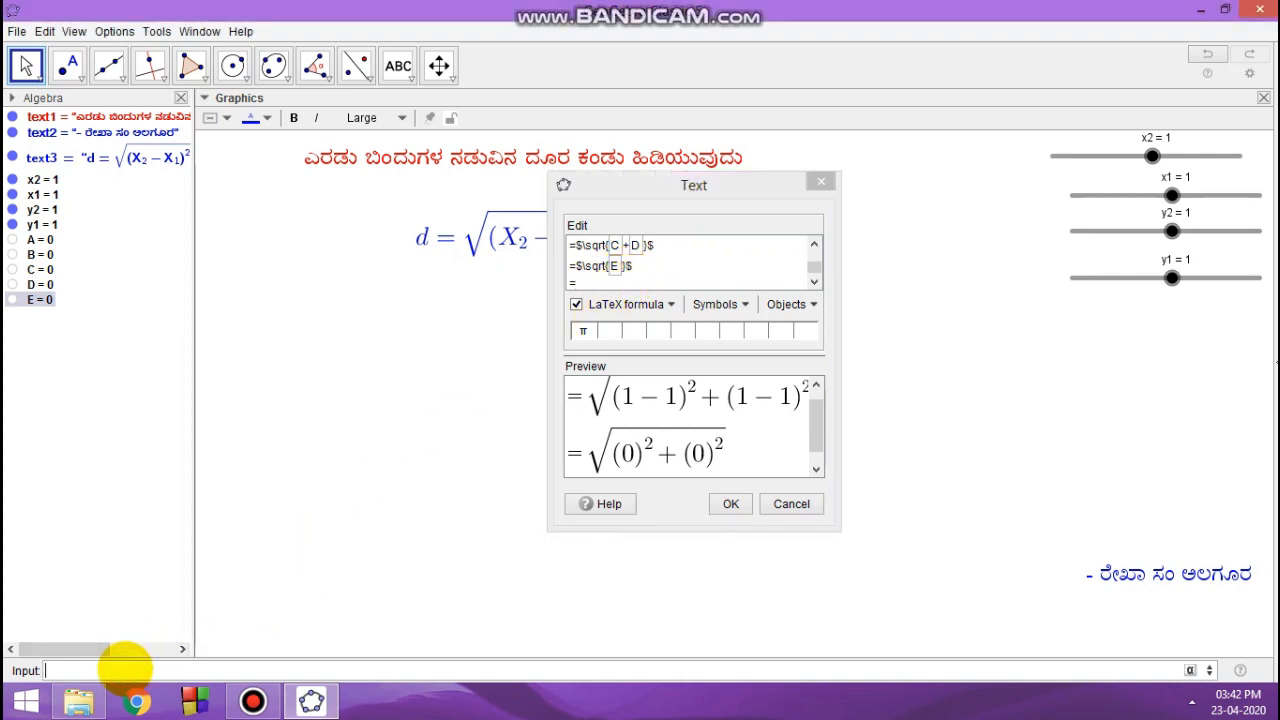
type("F=sqrt")
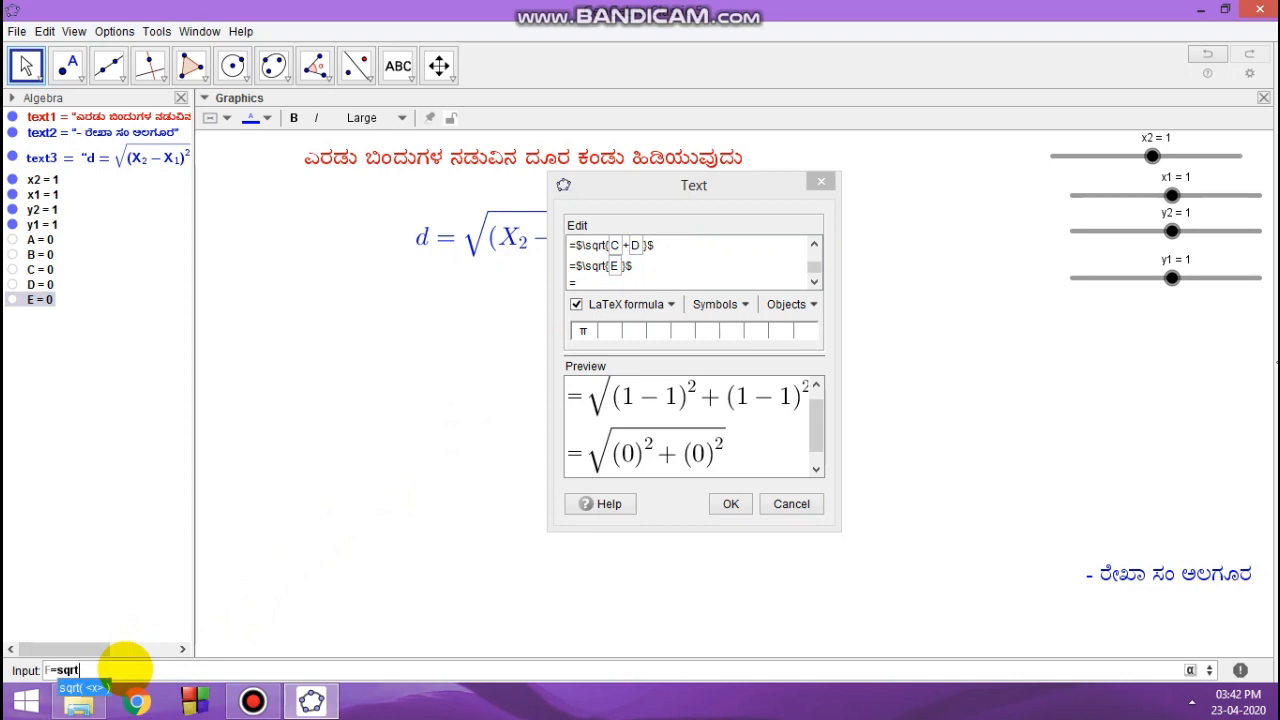
type("E")
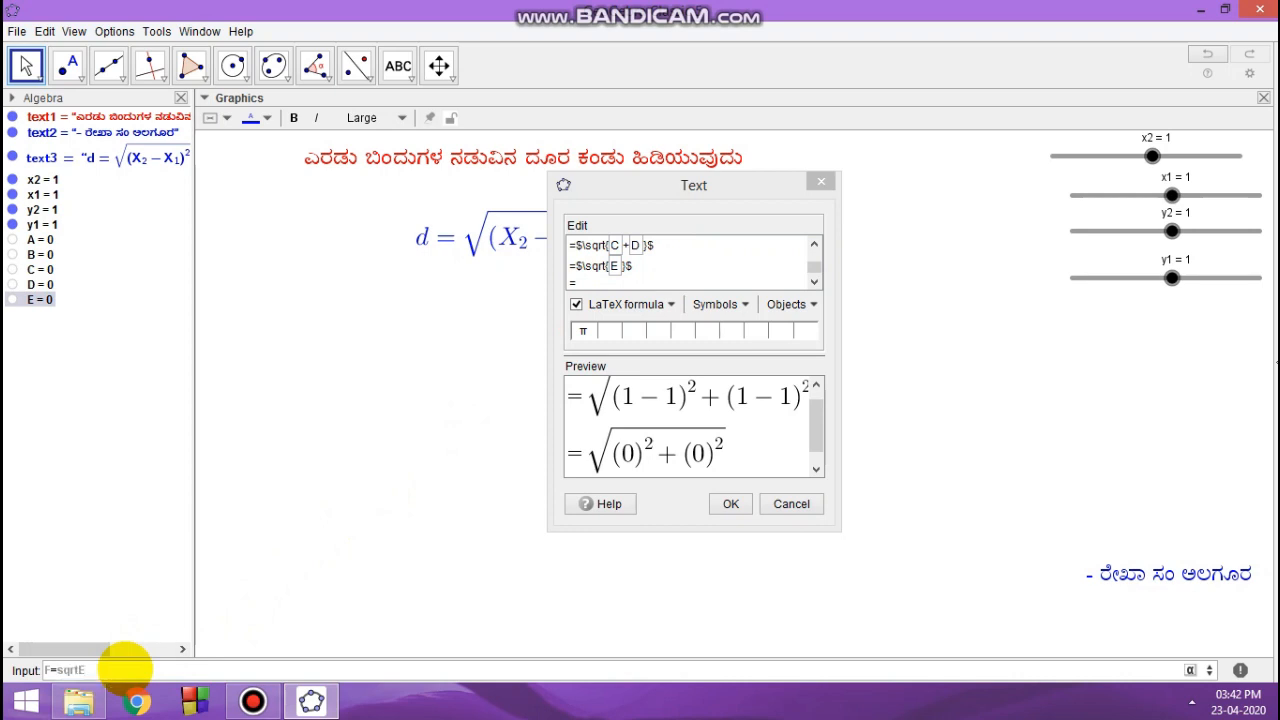
key("Return")
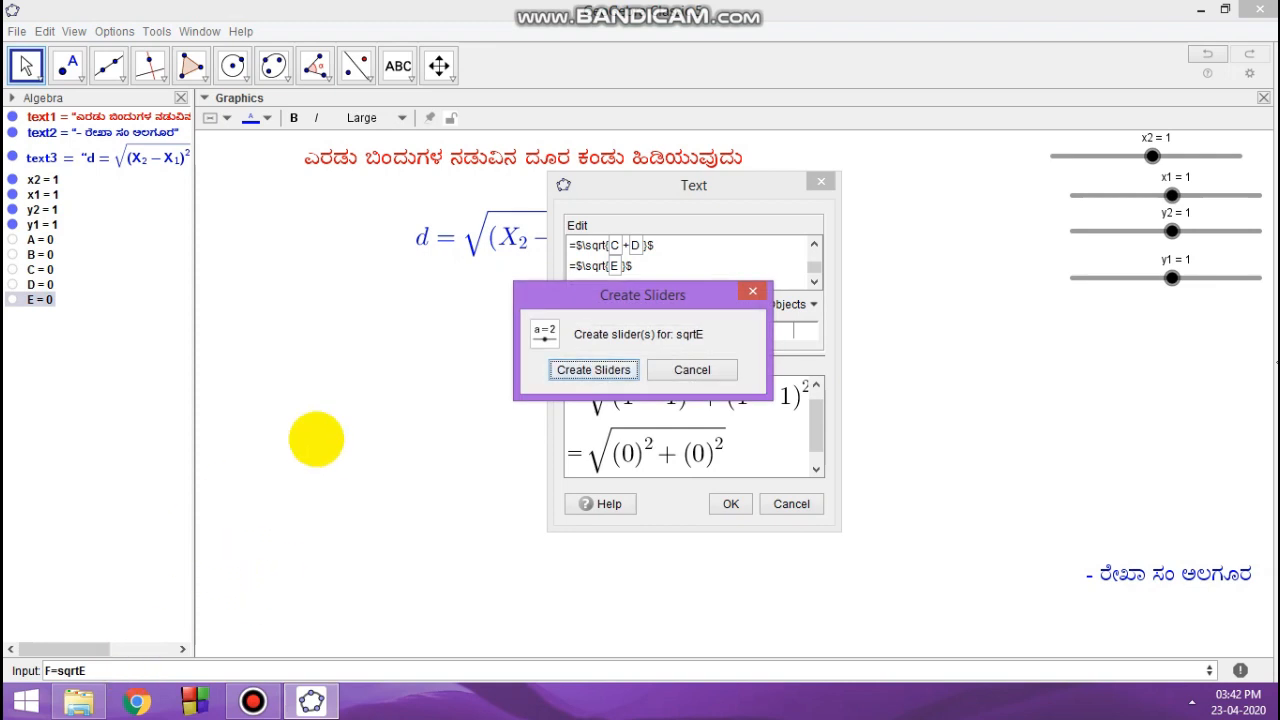
left_click(752, 291)
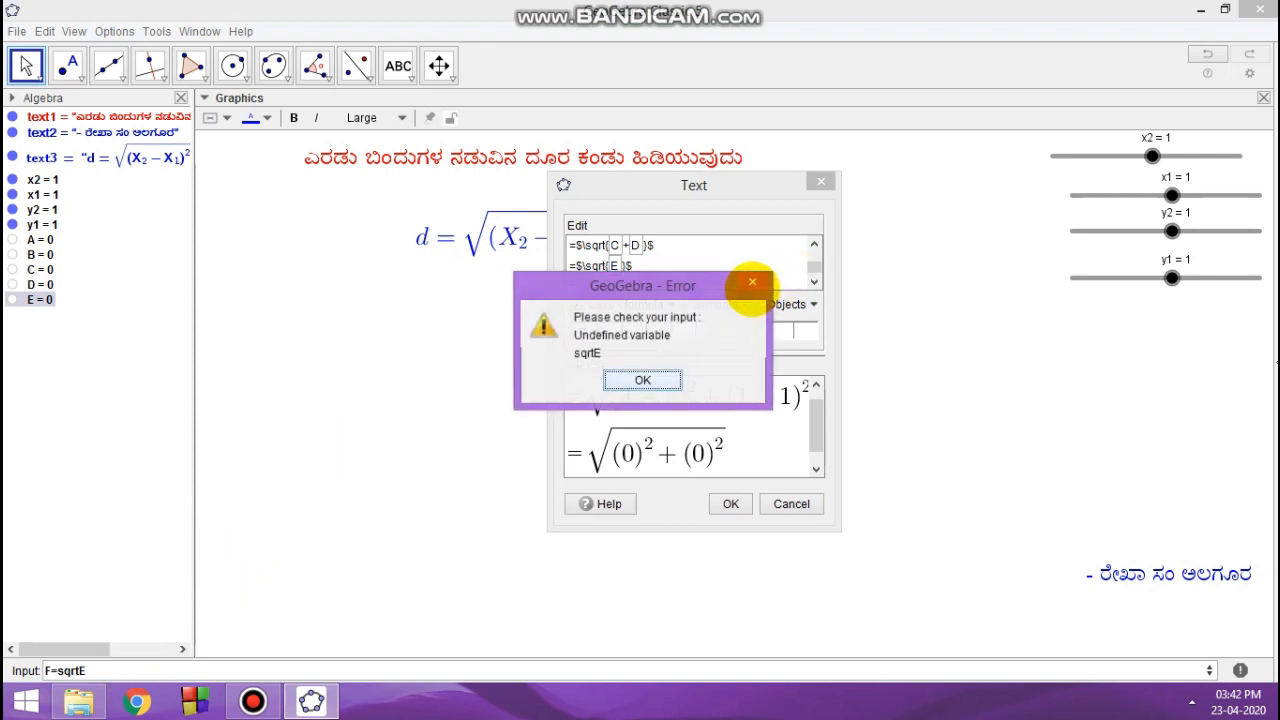
left_click(642, 380)
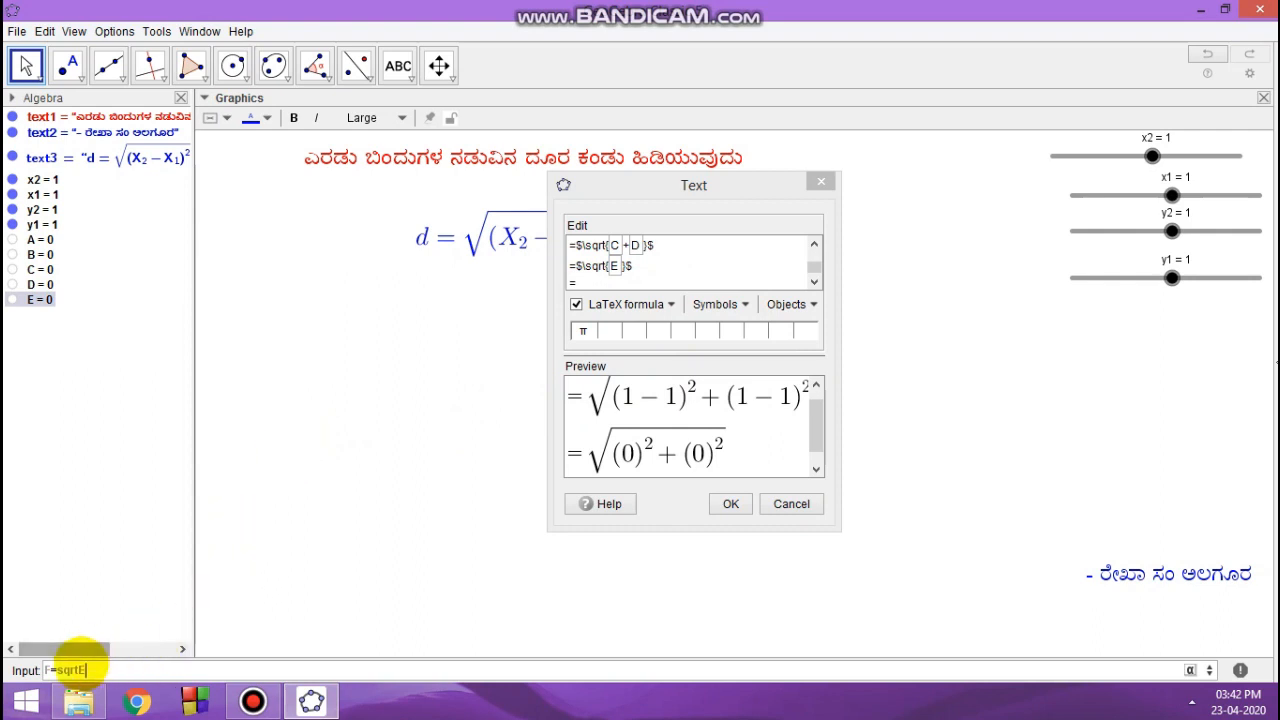
left_click(72, 664)
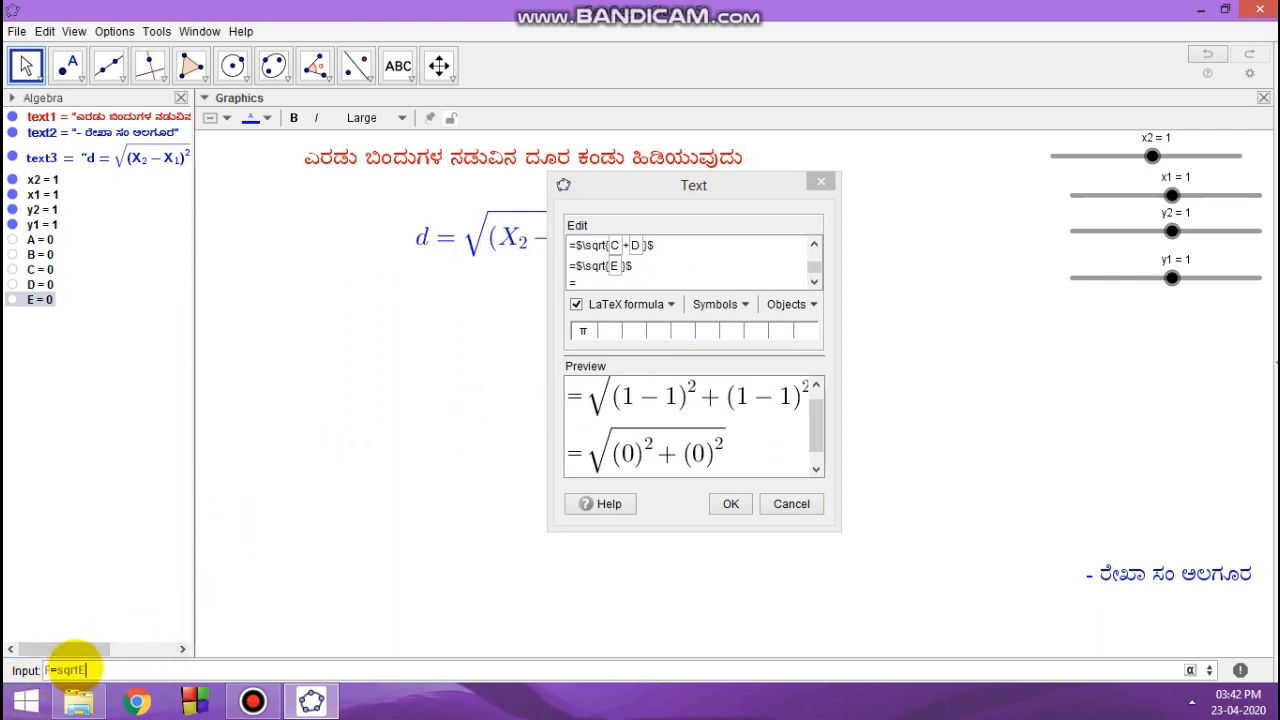
left_click(76, 669)
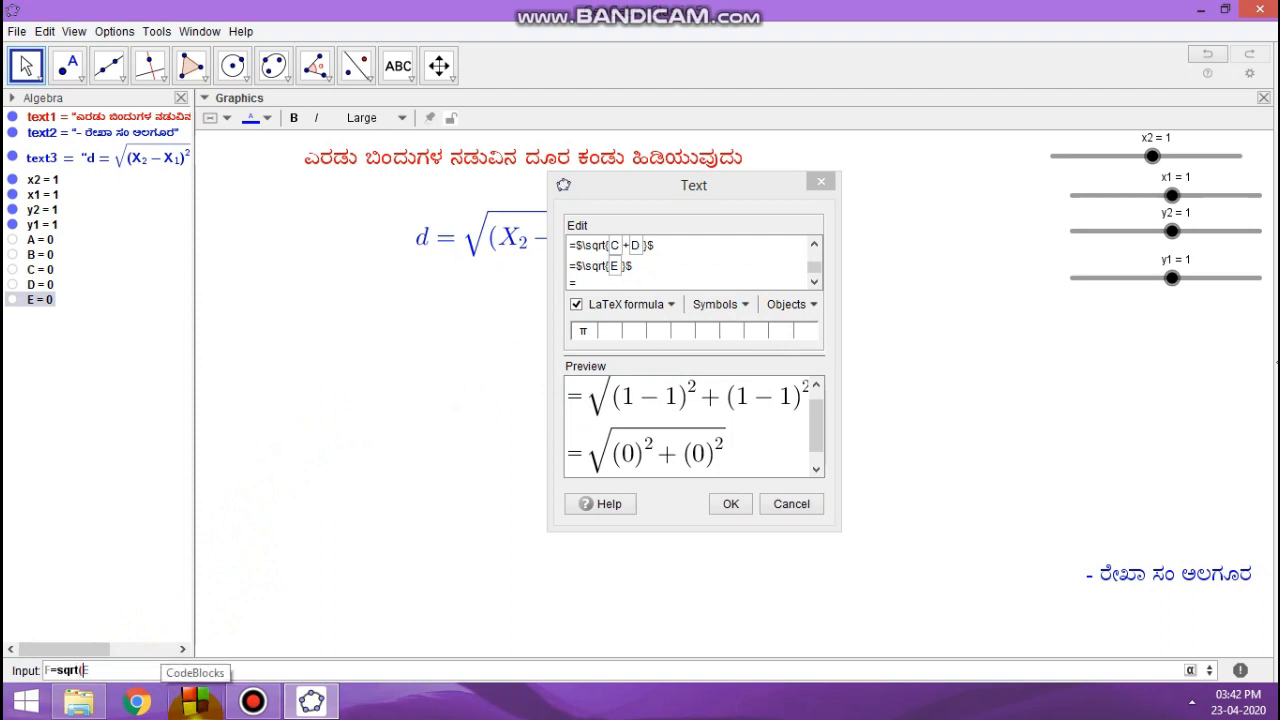
key("Return")
left_click(286, 573)
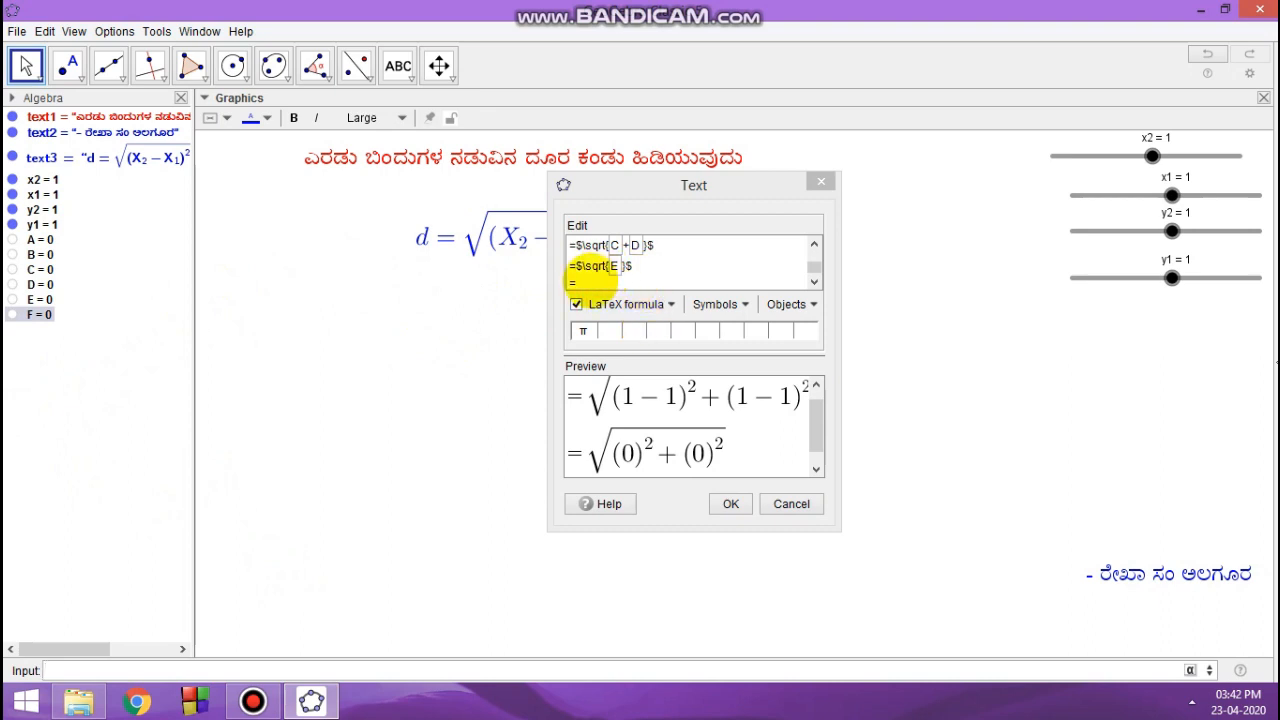
Insert a dynamic reference to F after the equals sign on the text's fifth line and finish the text
left_click(586, 281)
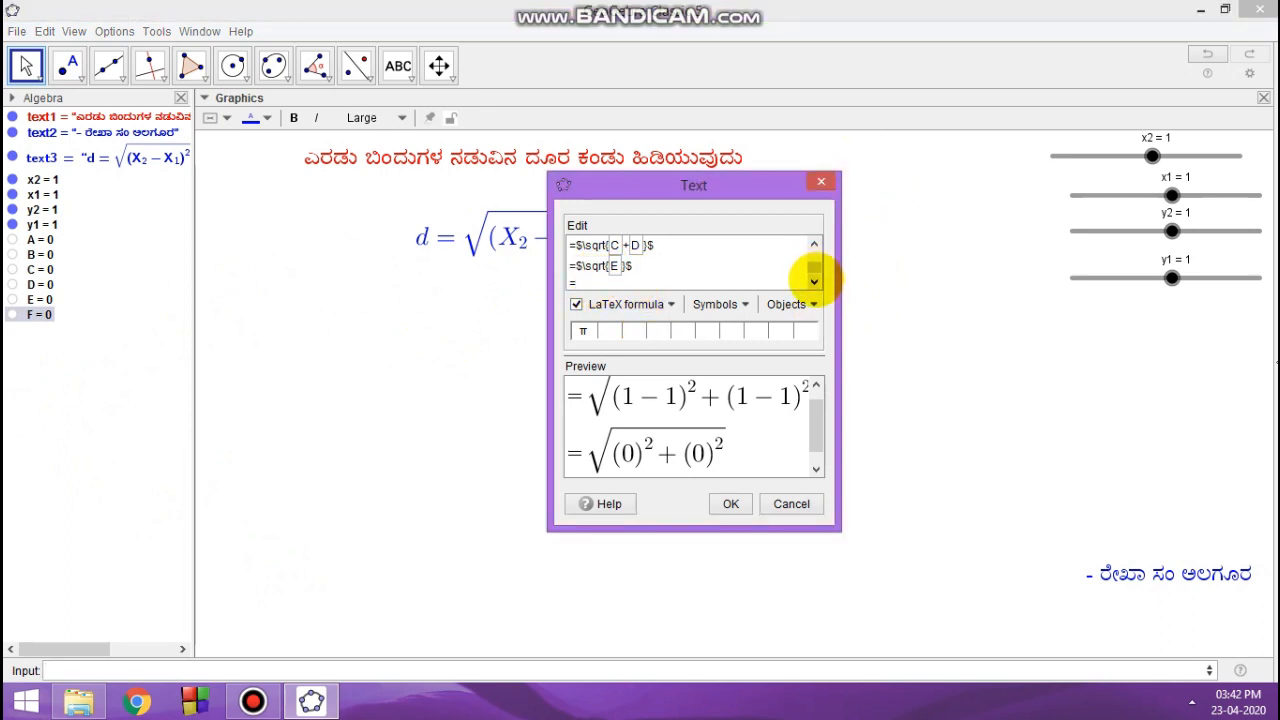
left_click(810, 304)
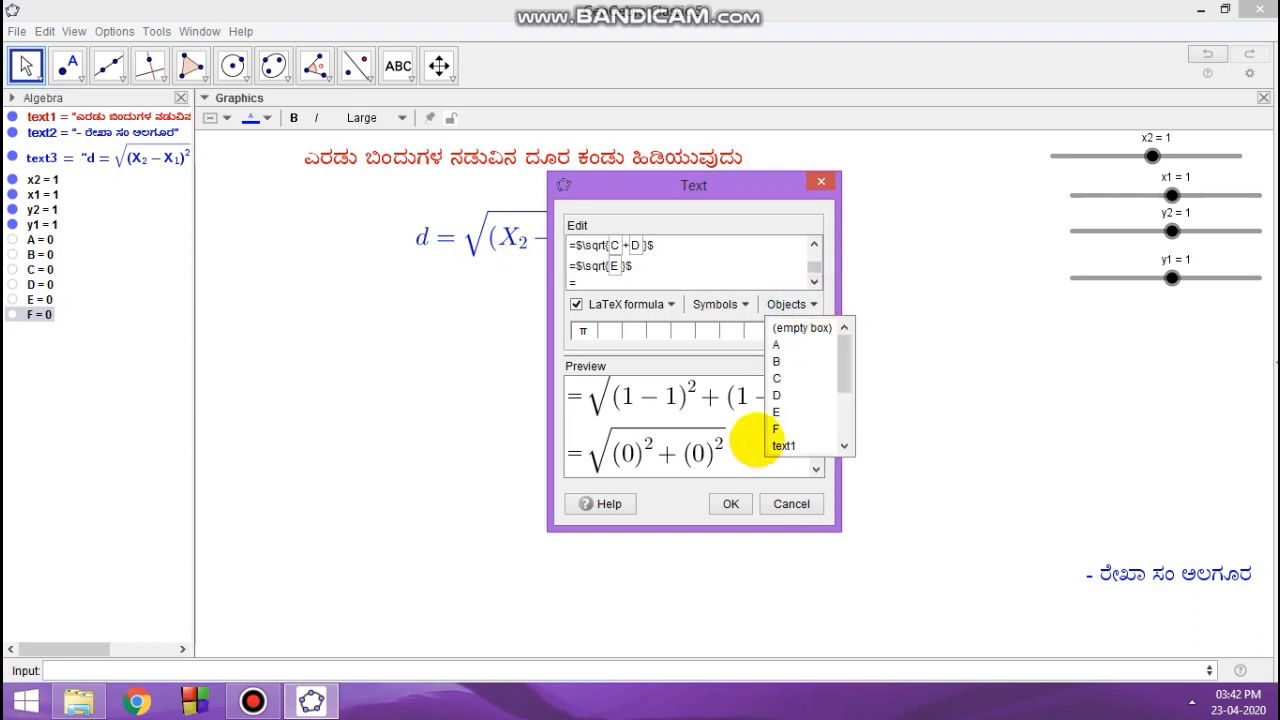
left_click(776, 426)
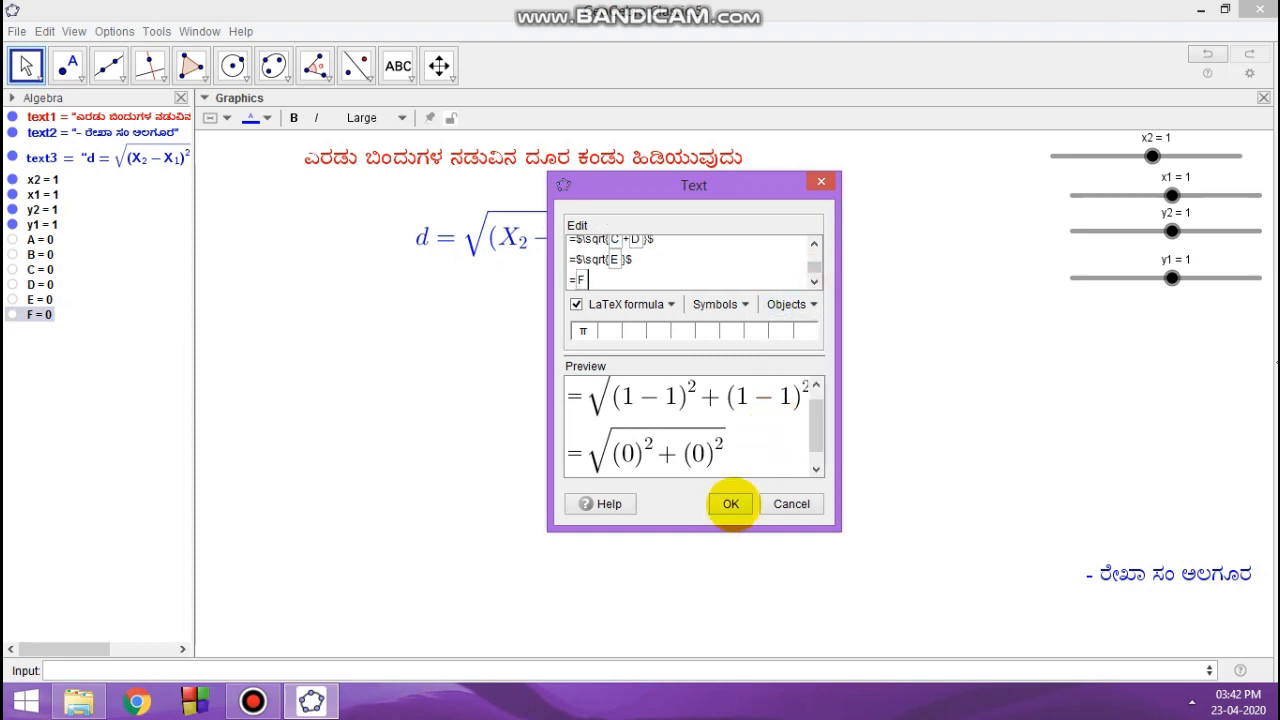
left_click(731, 503)
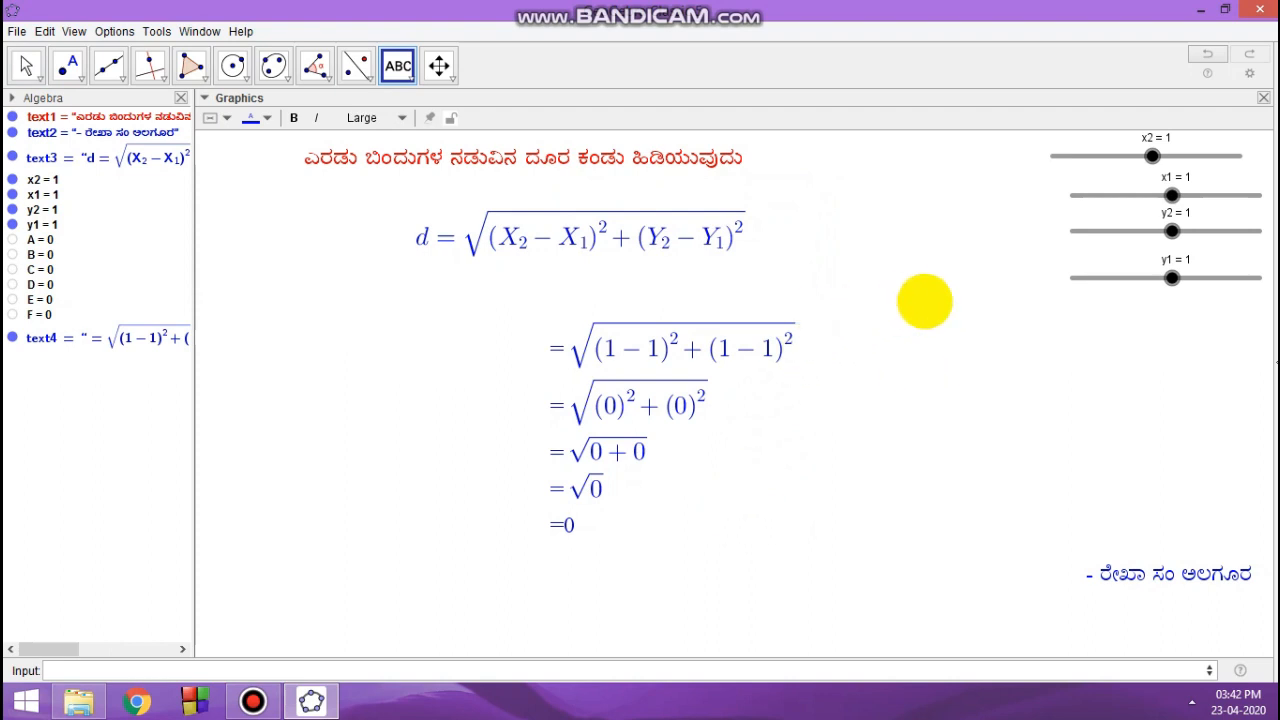
Move the line-by-line calculation text directly beneath the distance formula, aligning its equals signs near the formula's own
left_click(743, 368)
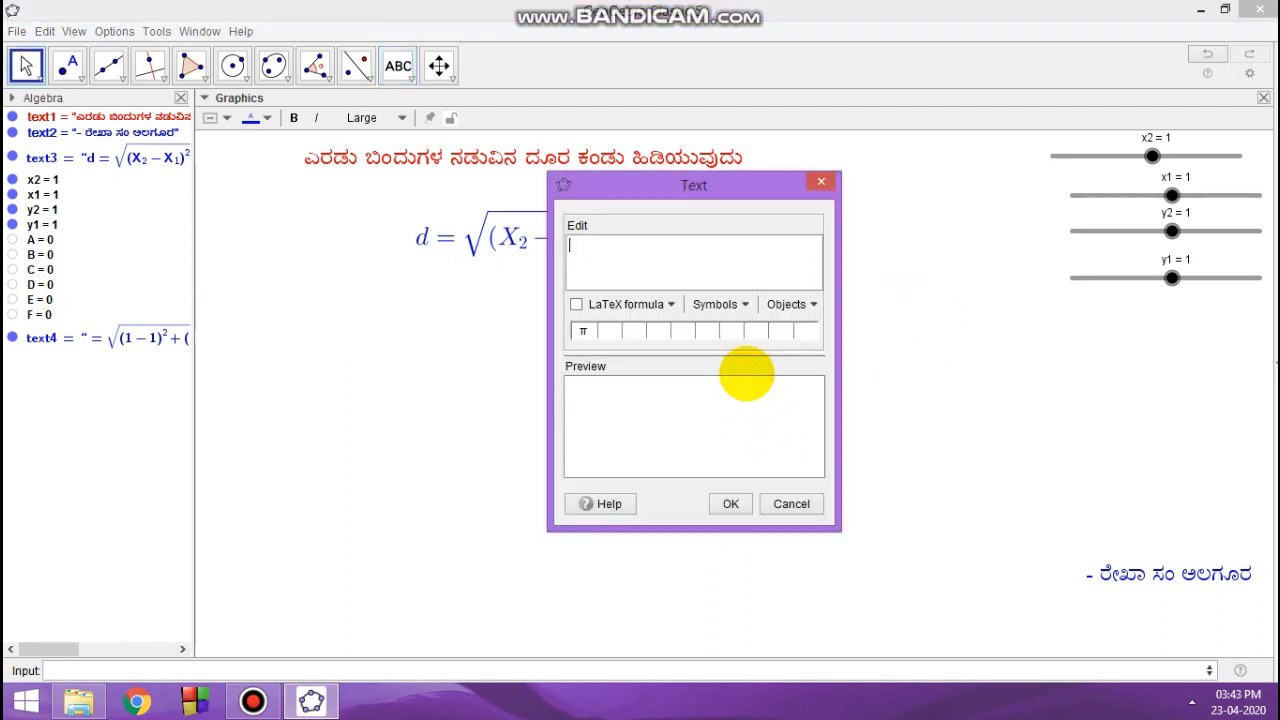
left_click(821, 181)
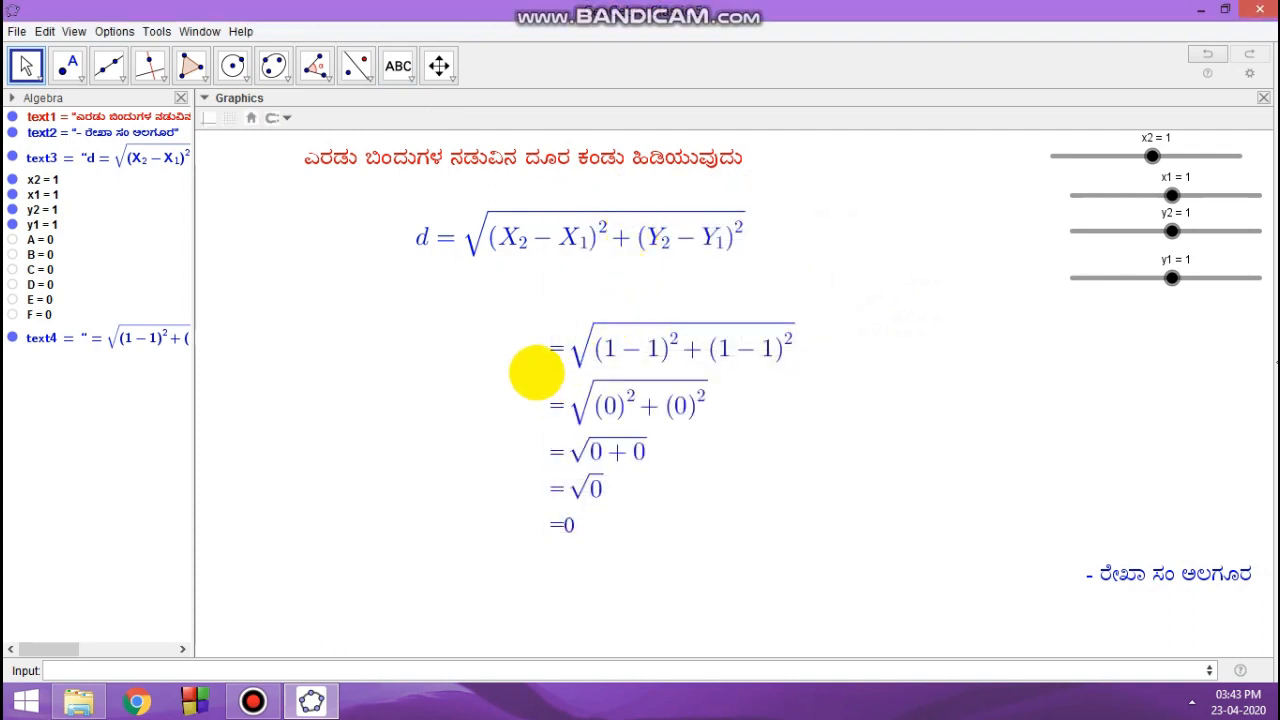
left_click_drag(578, 323, 469, 274)
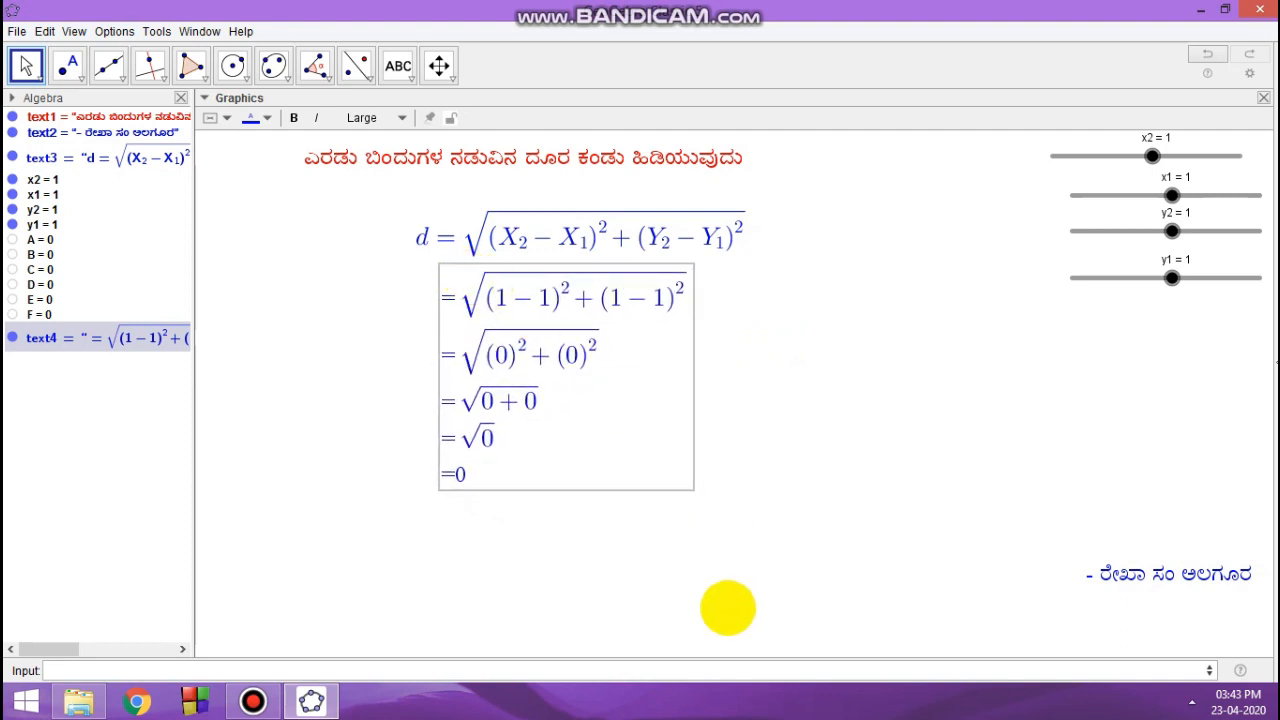
Test the dynamic text by setting x2 to 8, x1 to 3 and y2 to 7, trying y1 at 5 and finally at -8
left_click(1153, 155)
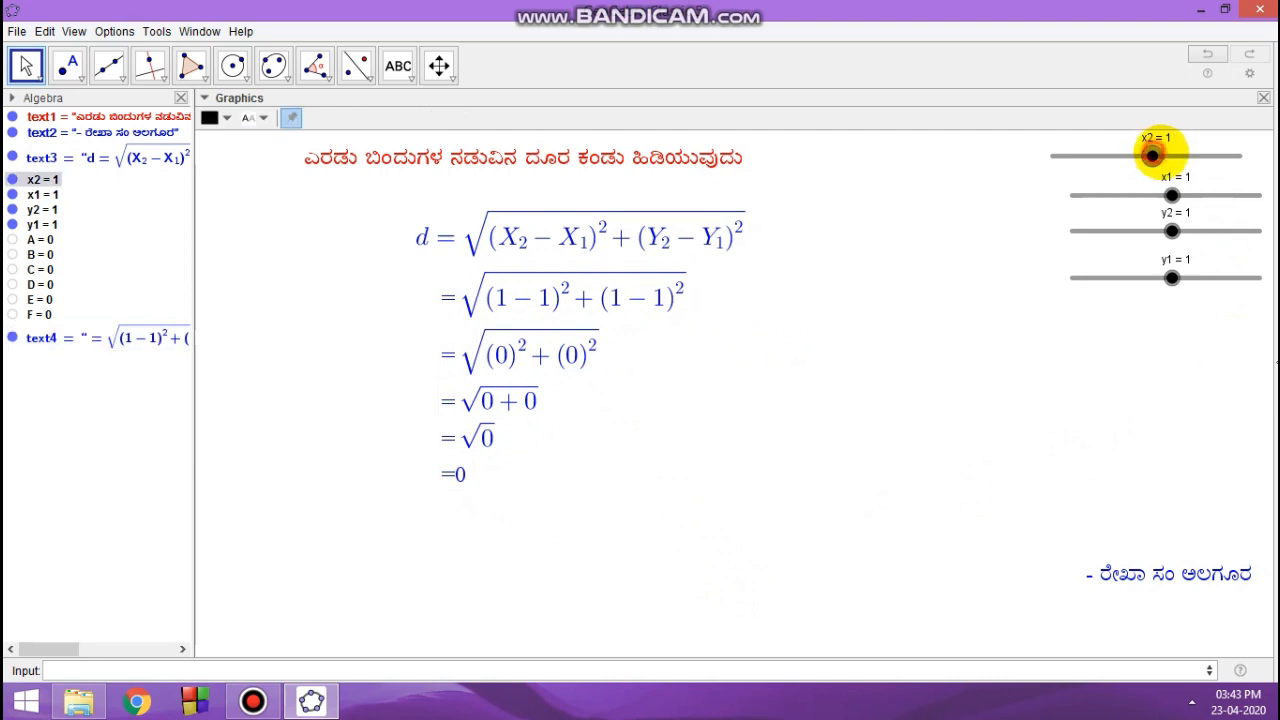
left_click_drag(1153, 155, 1210, 231)
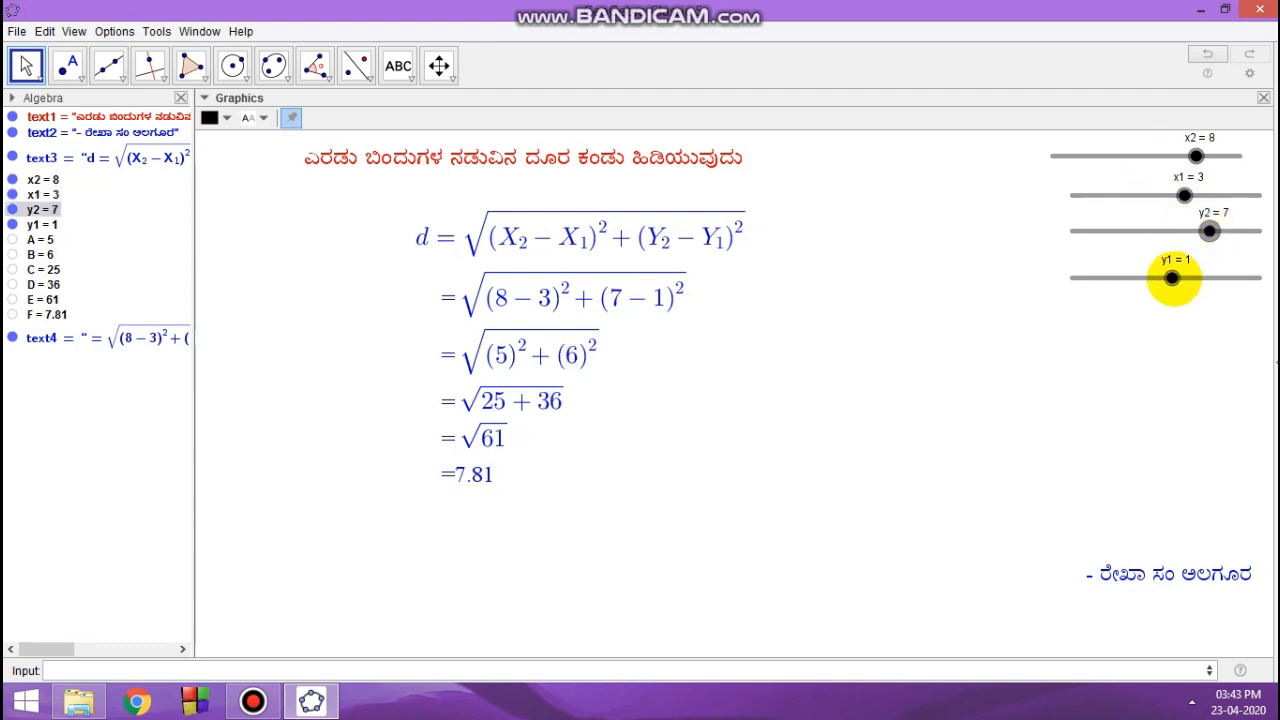
left_click_drag(1171, 277, 1197, 277)
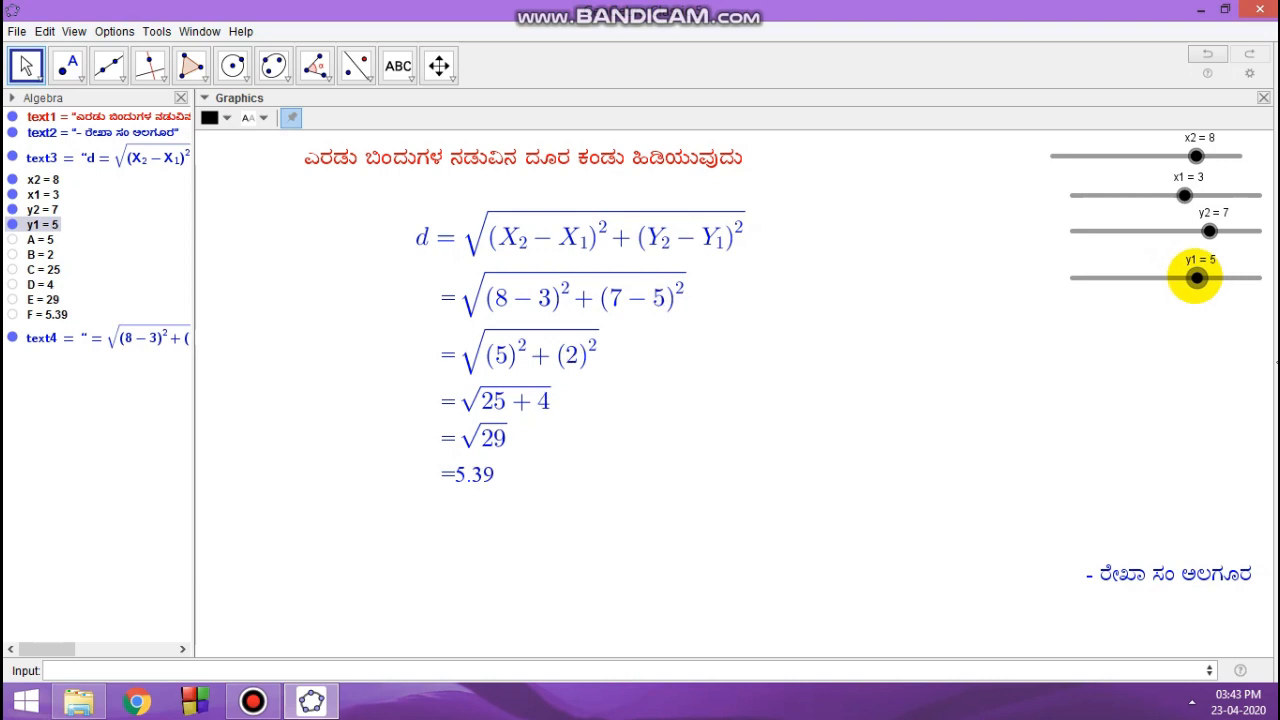
left_click_drag(1197, 277, 1115, 278)
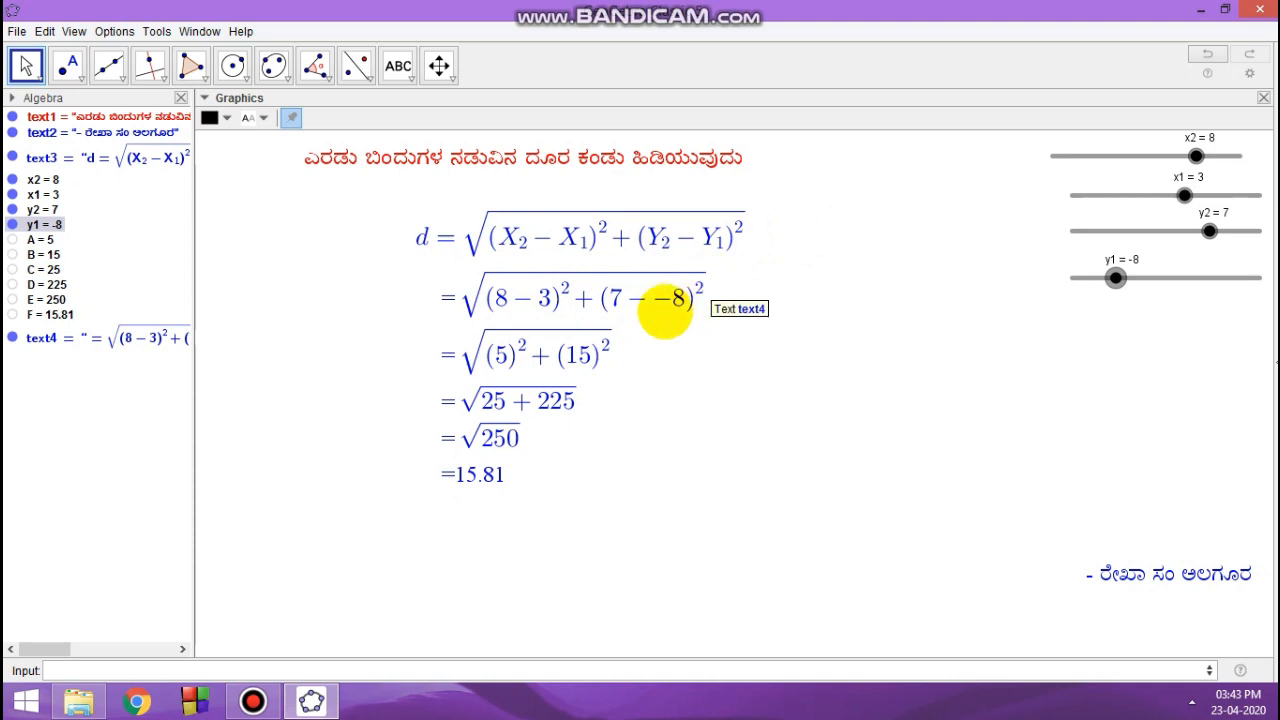
Edit the calculation text's first line to enclose the dynamic y1 reference in its own parentheses
double_click(666, 313)
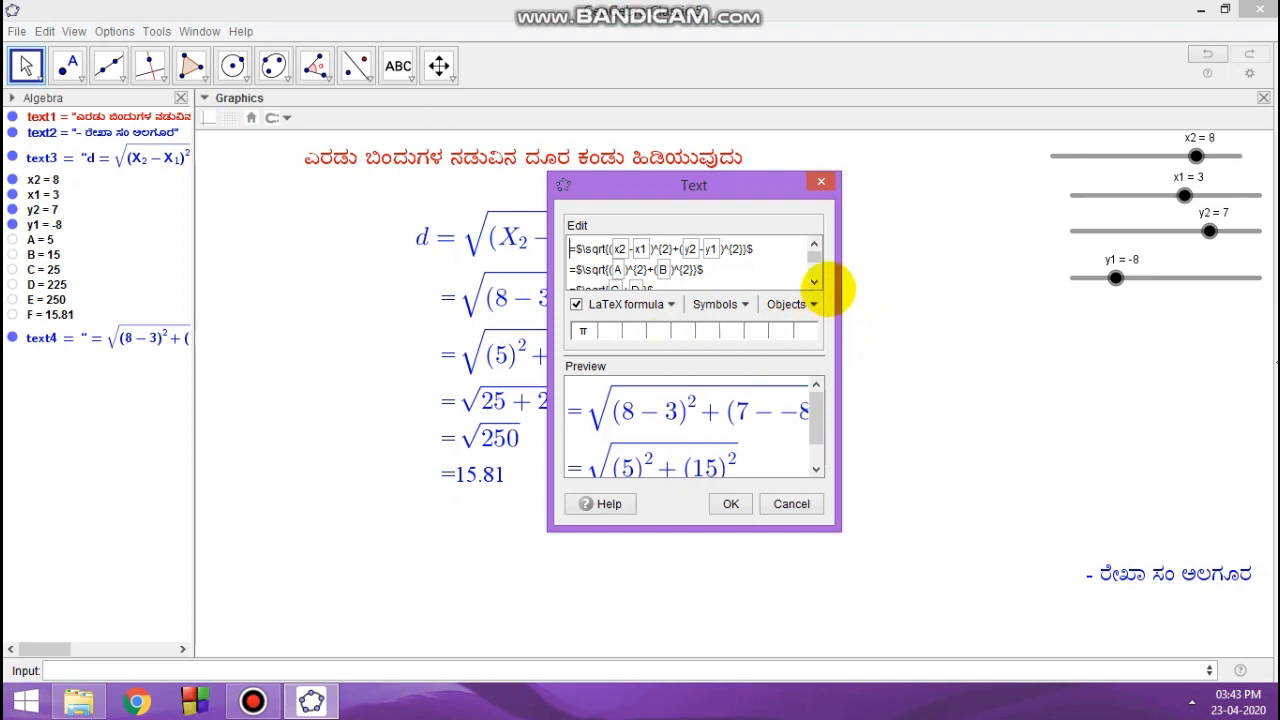
left_click_drag(814, 257, 814, 257)
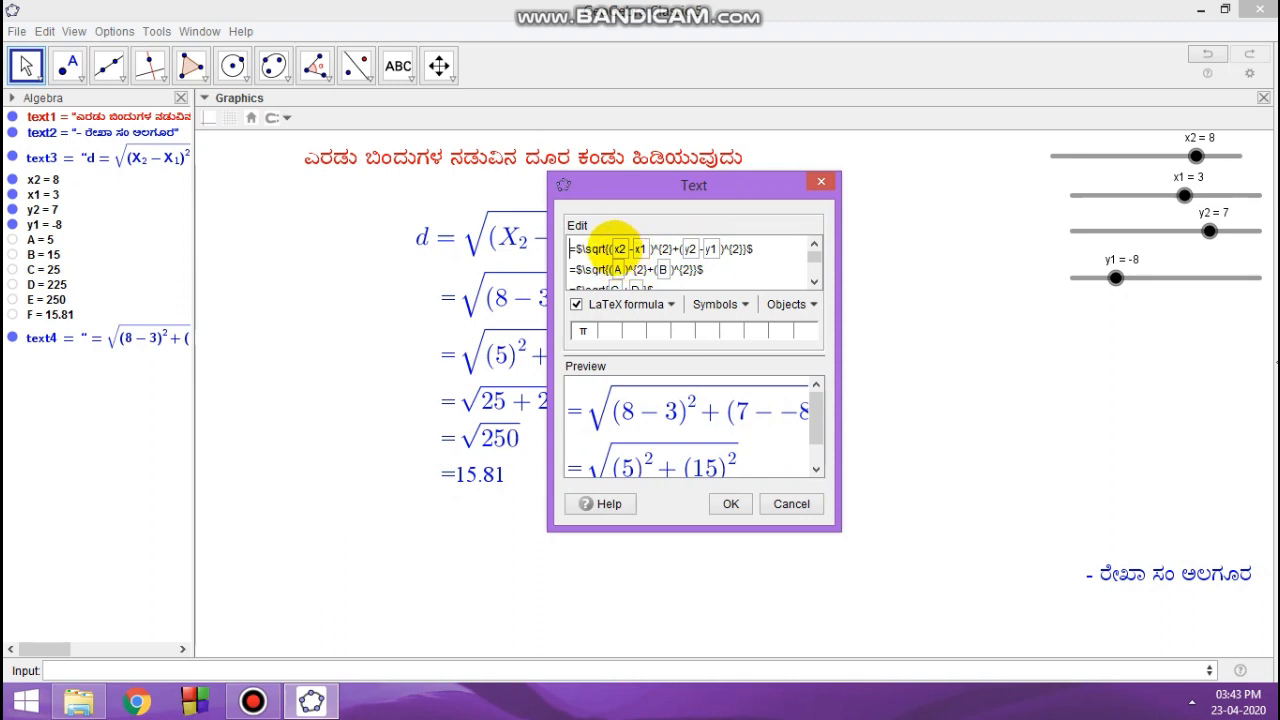
left_click(614, 248)
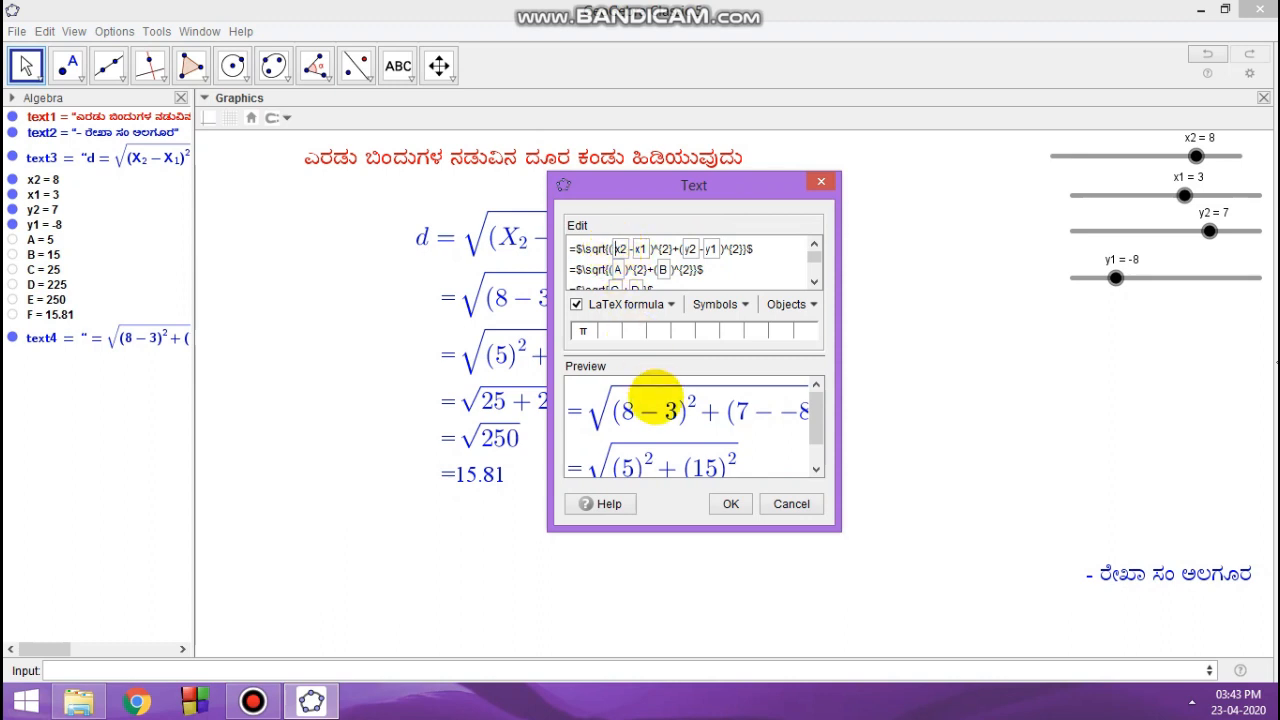
type("(")
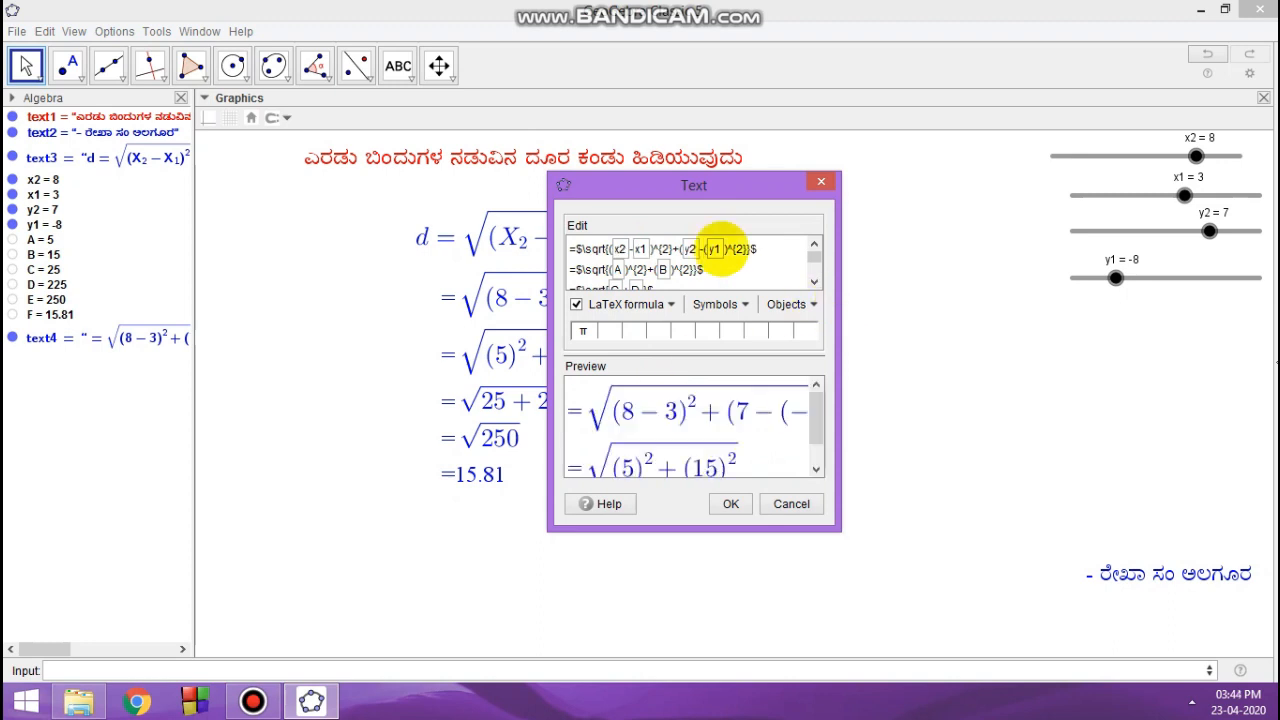
left_click(726, 250)
type(")")
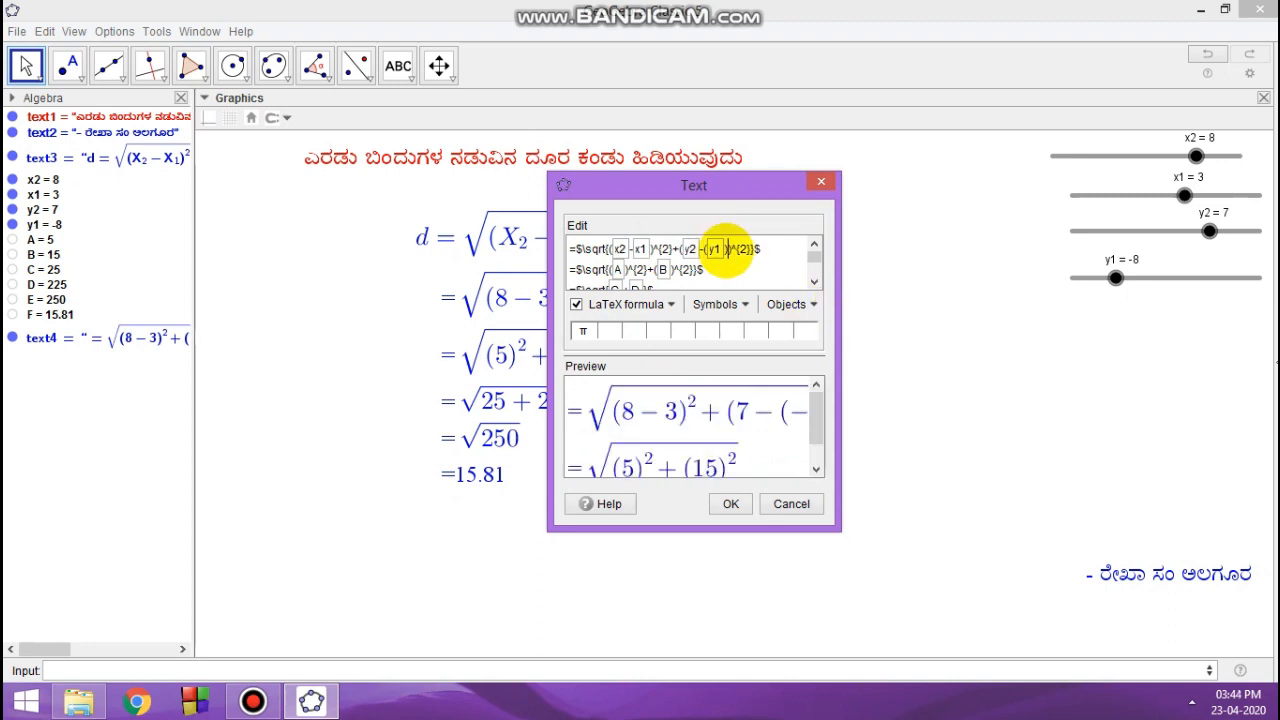
left_click(630, 248)
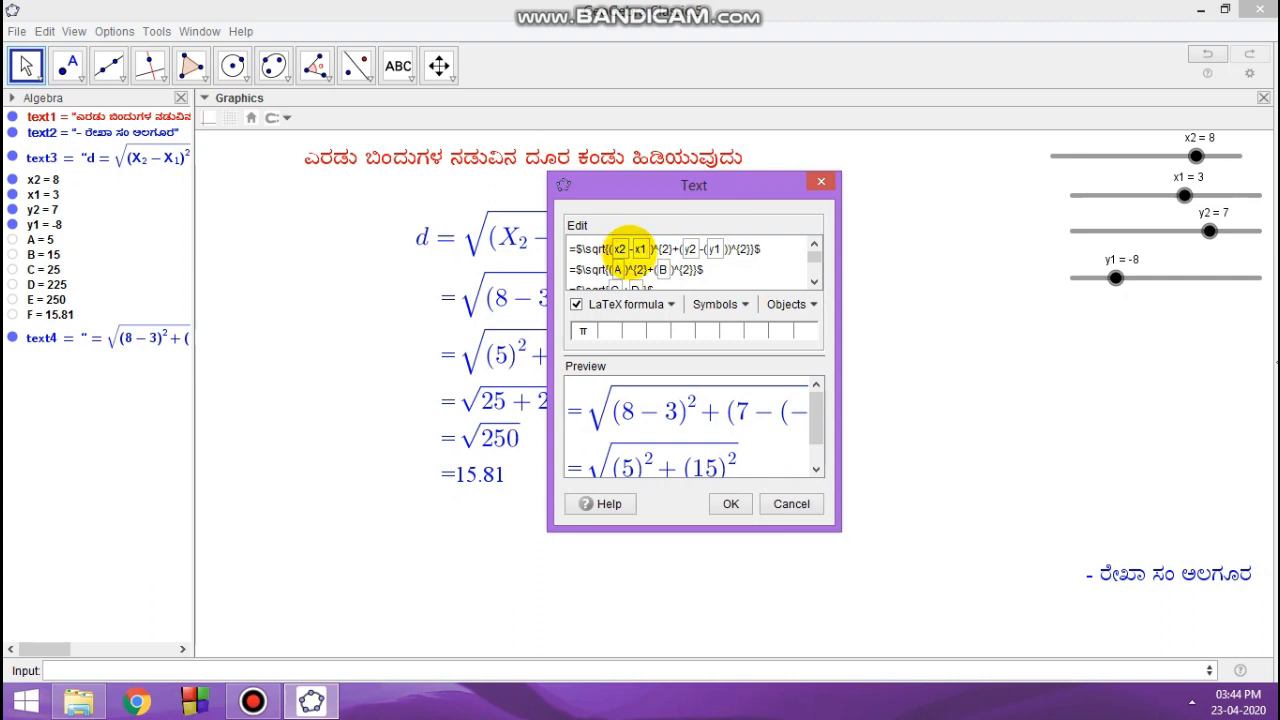